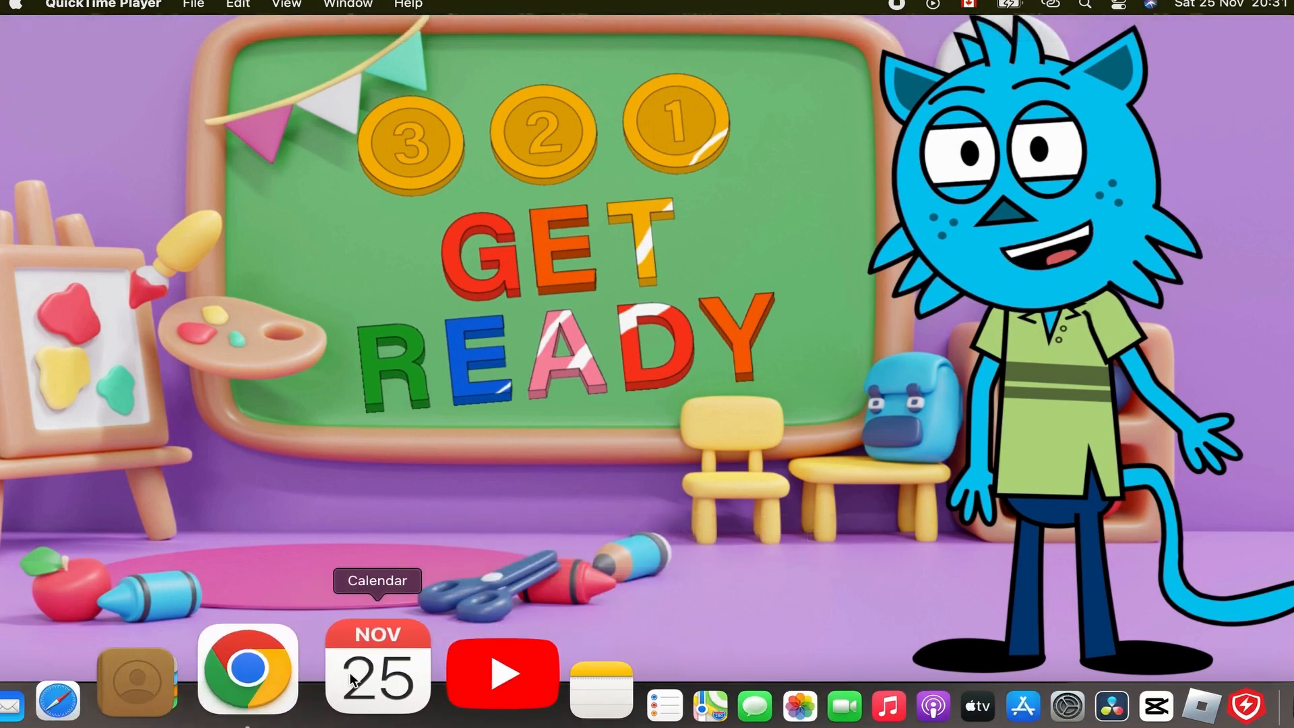
# Switch to Chrome and examine the ChuChu TV channel's stats and its date range.
pyautogui.click(309, 673)
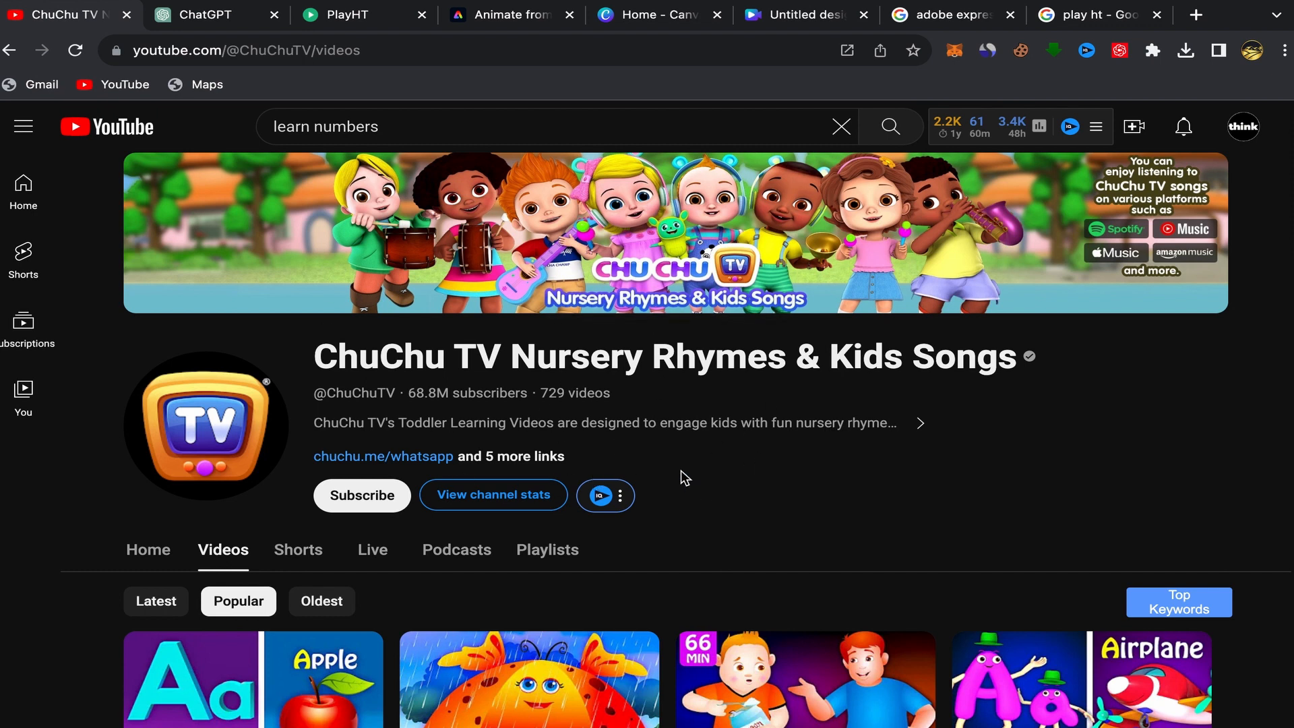
pyautogui.scroll(-2, 680, 475)
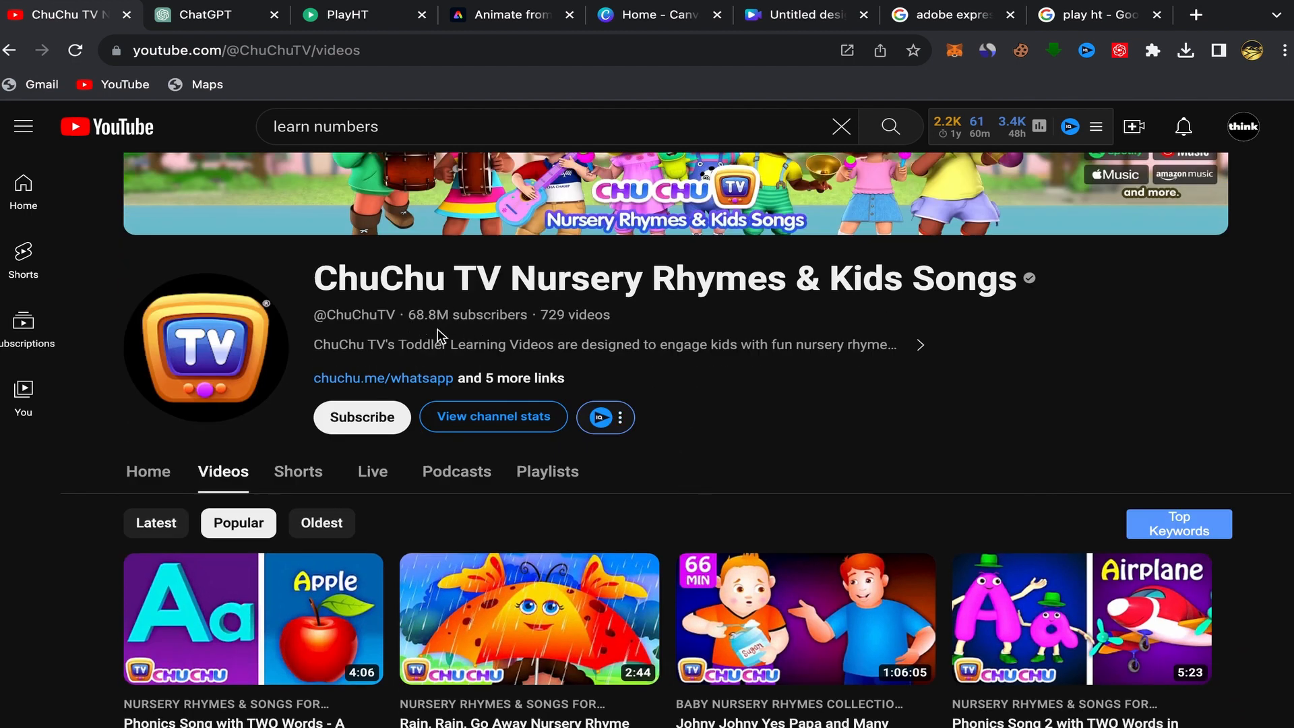
pyautogui.click(496, 419)
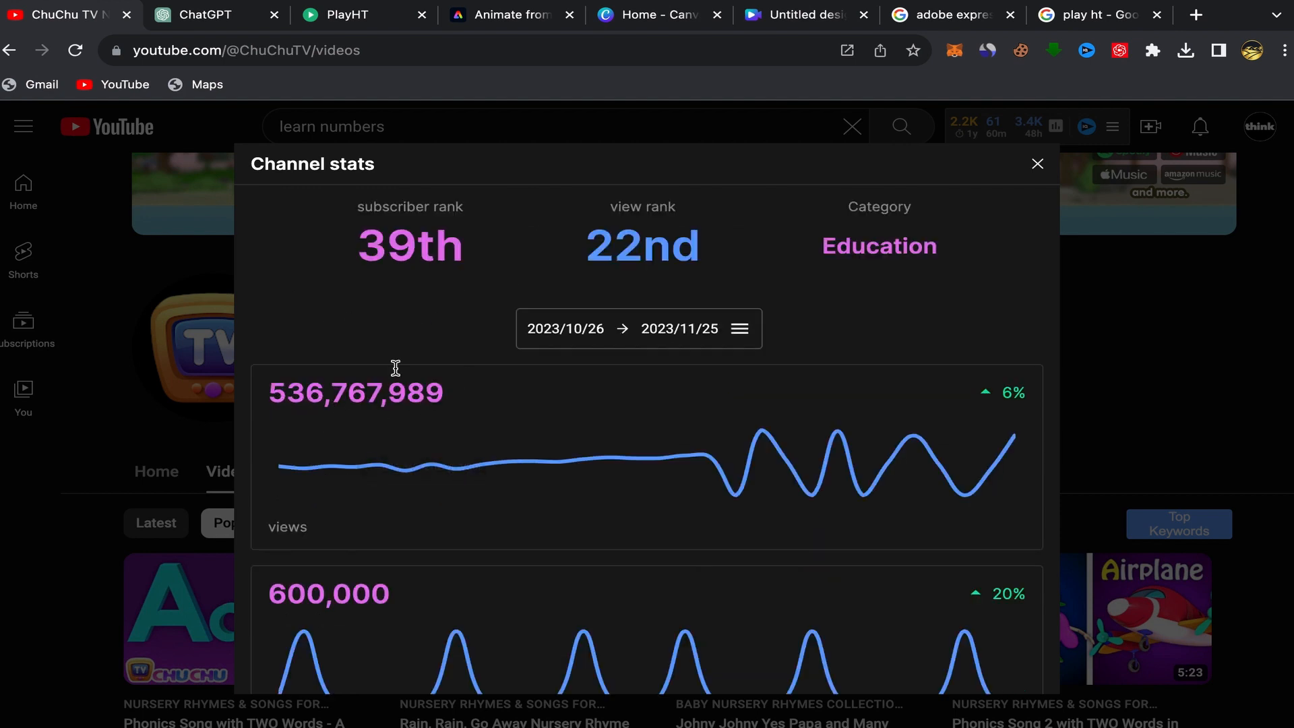
pyautogui.click(750, 332)
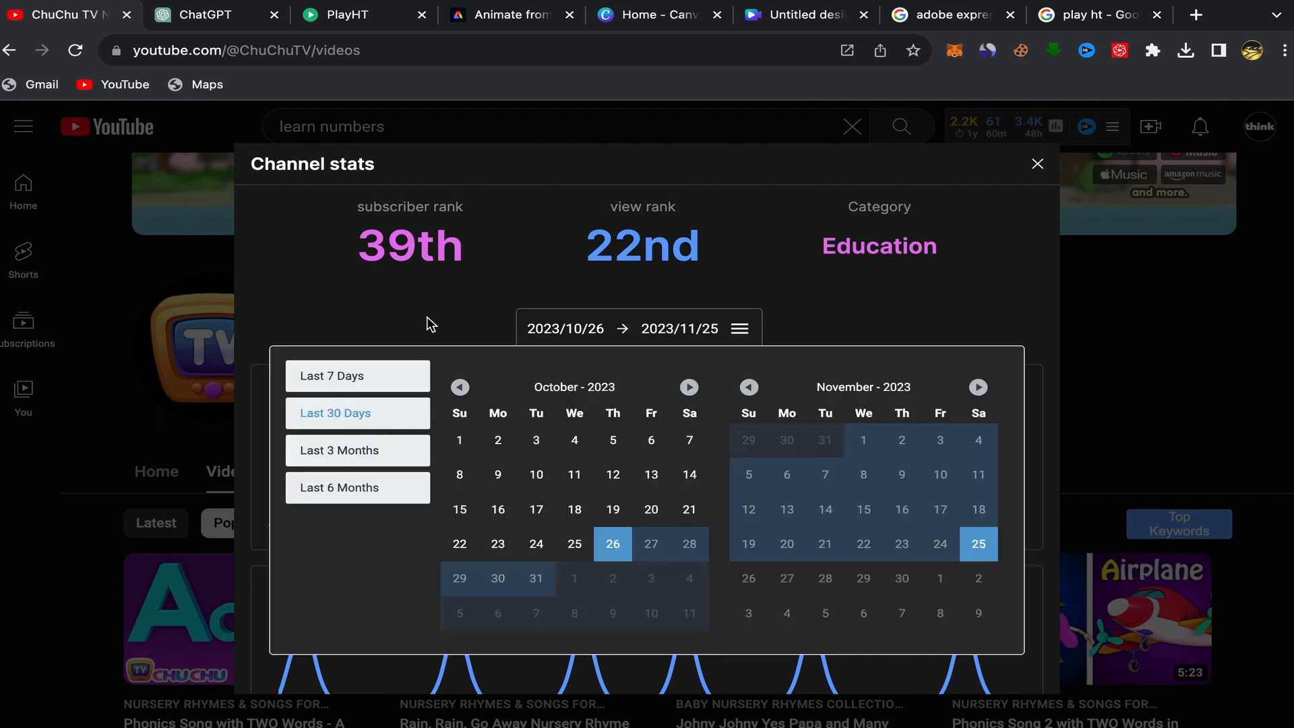
pyautogui.doubleClick(737, 328)
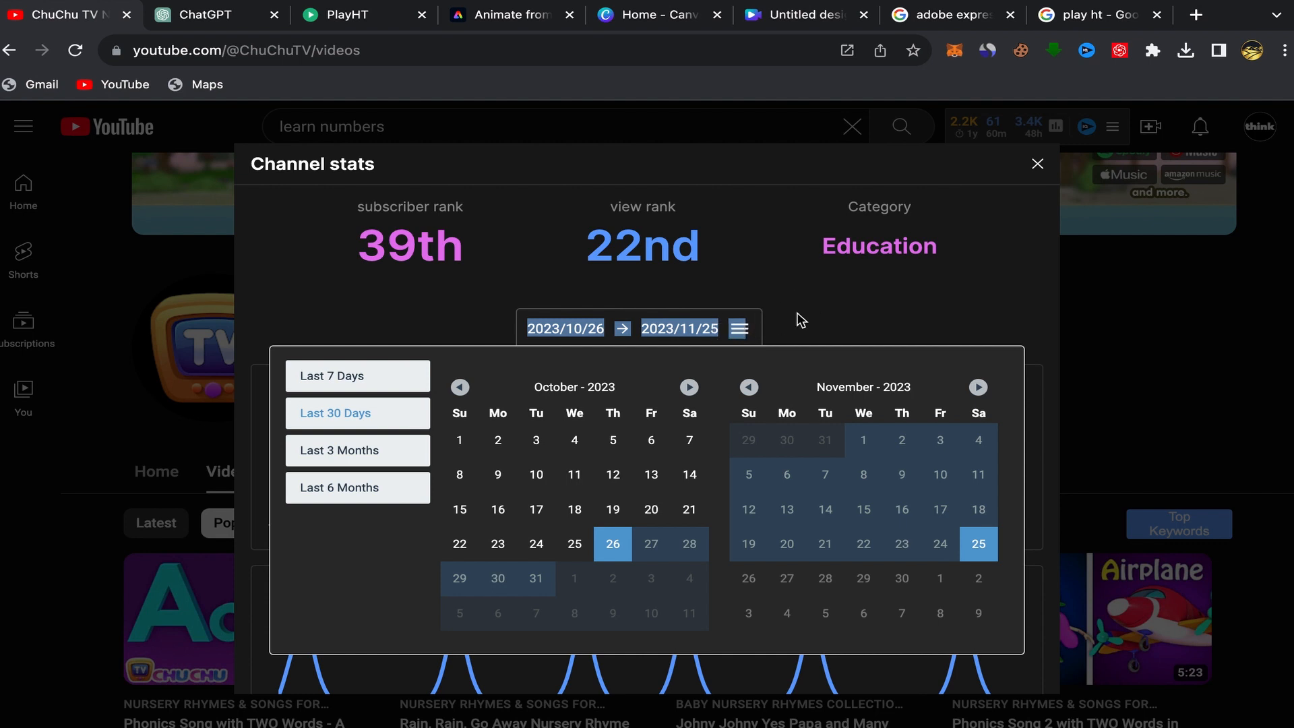
pyautogui.click(740, 330)
pyautogui.scroll(-5, 641, 389)
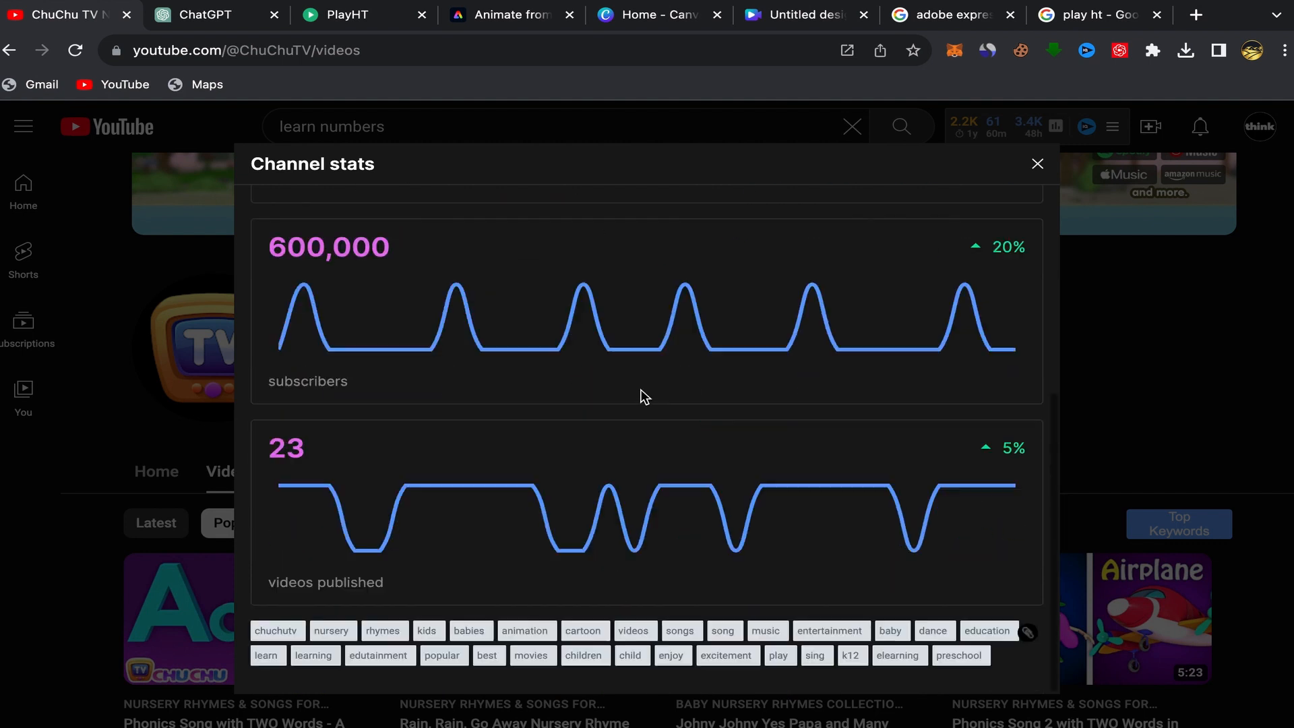
pyautogui.scroll(5, 801, 256)
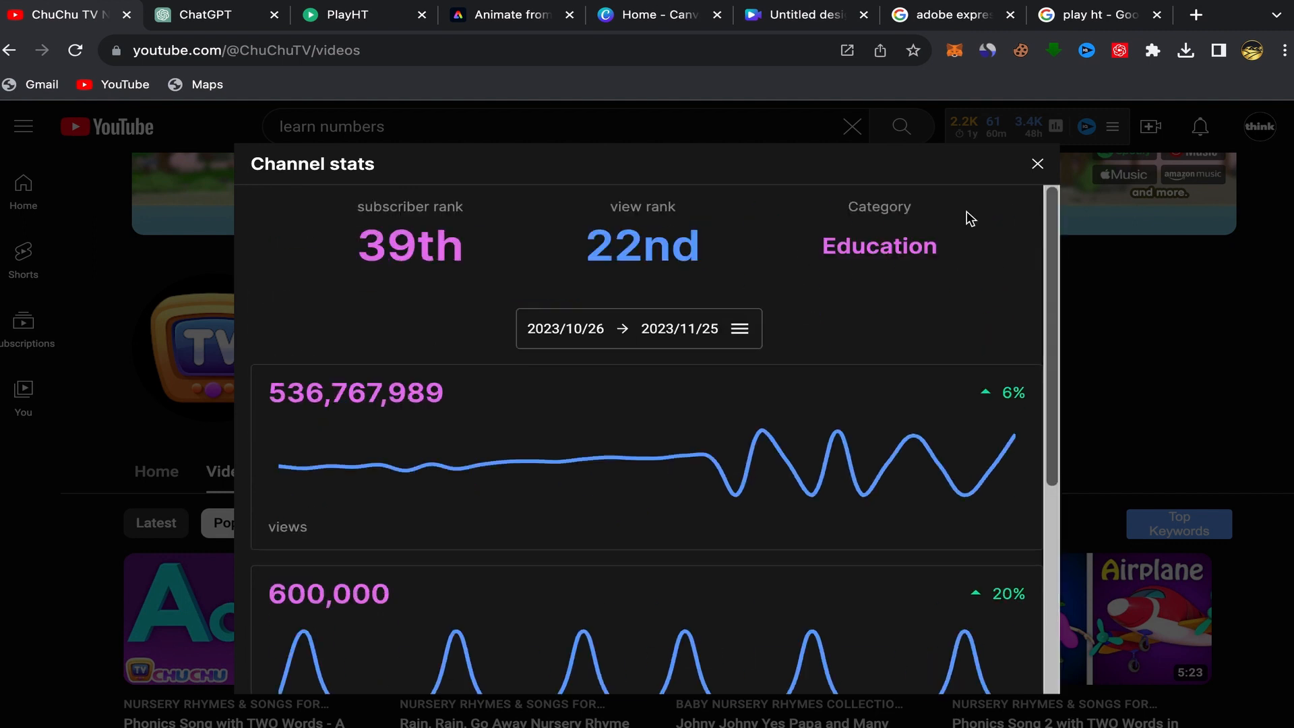
pyautogui.click(1038, 165)
# Browse the channel's most popular videos to see which topics perform well.
pyautogui.scroll(-3, 661, 410)
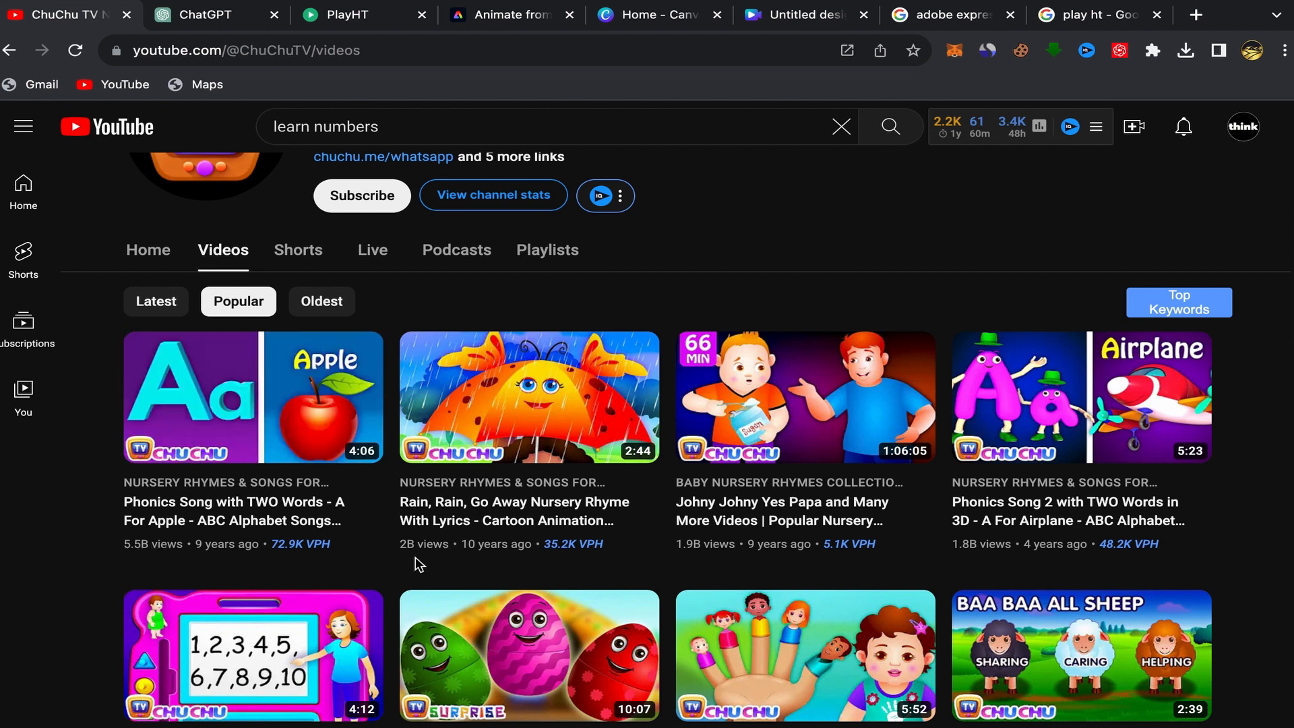
pyautogui.scroll(-5, 409, 552)
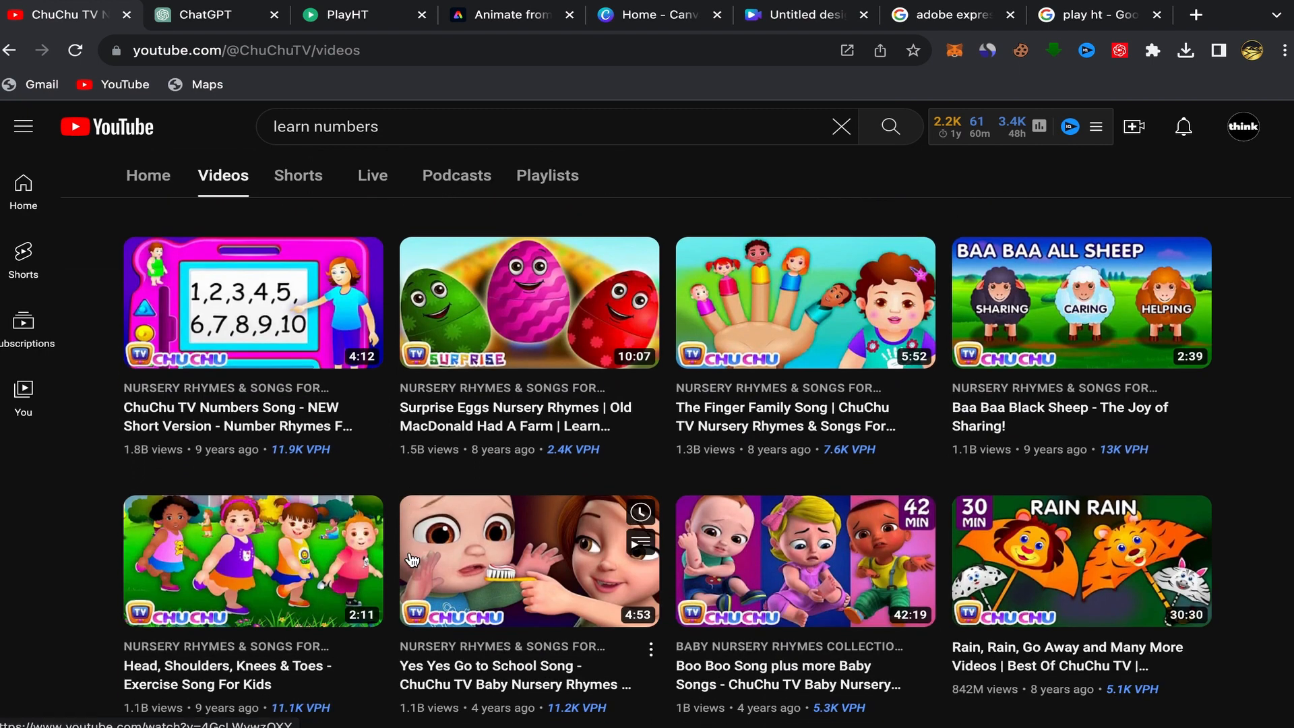
pyautogui.scroll(-5, 520, 479)
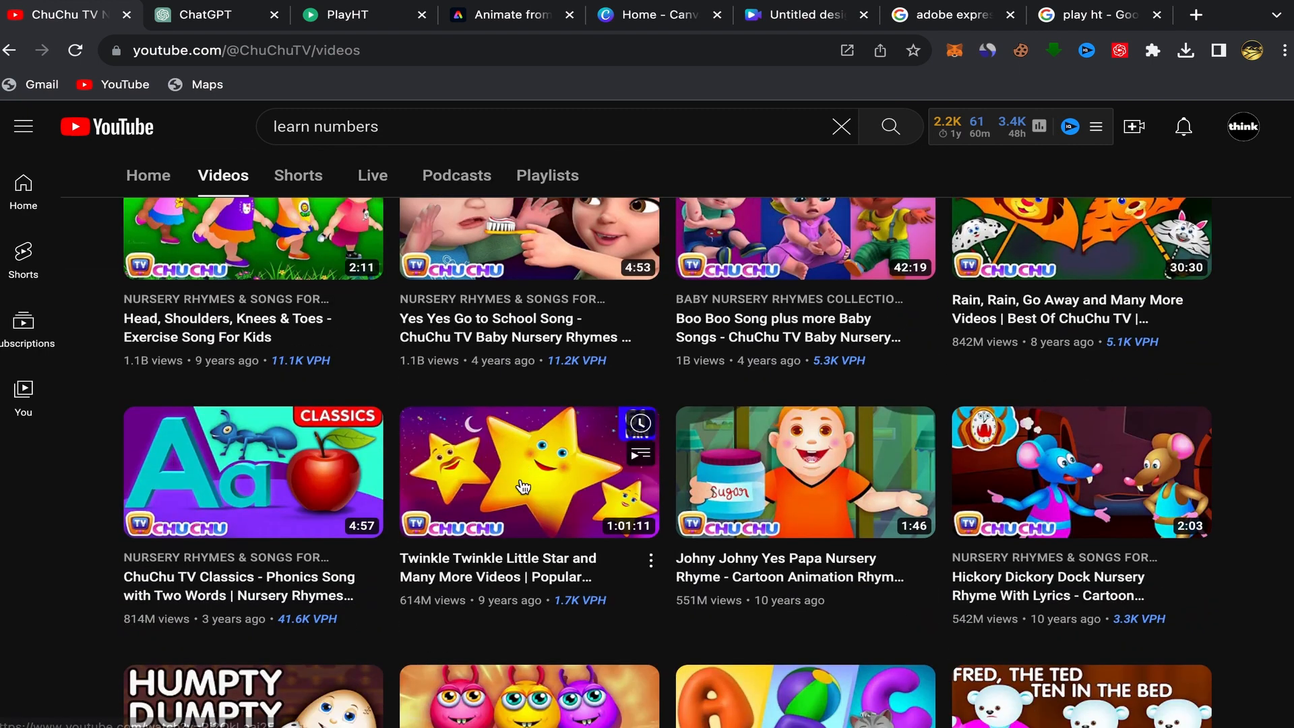
pyautogui.scroll(2, 520, 484)
pyautogui.scroll(-8, 520, 484)
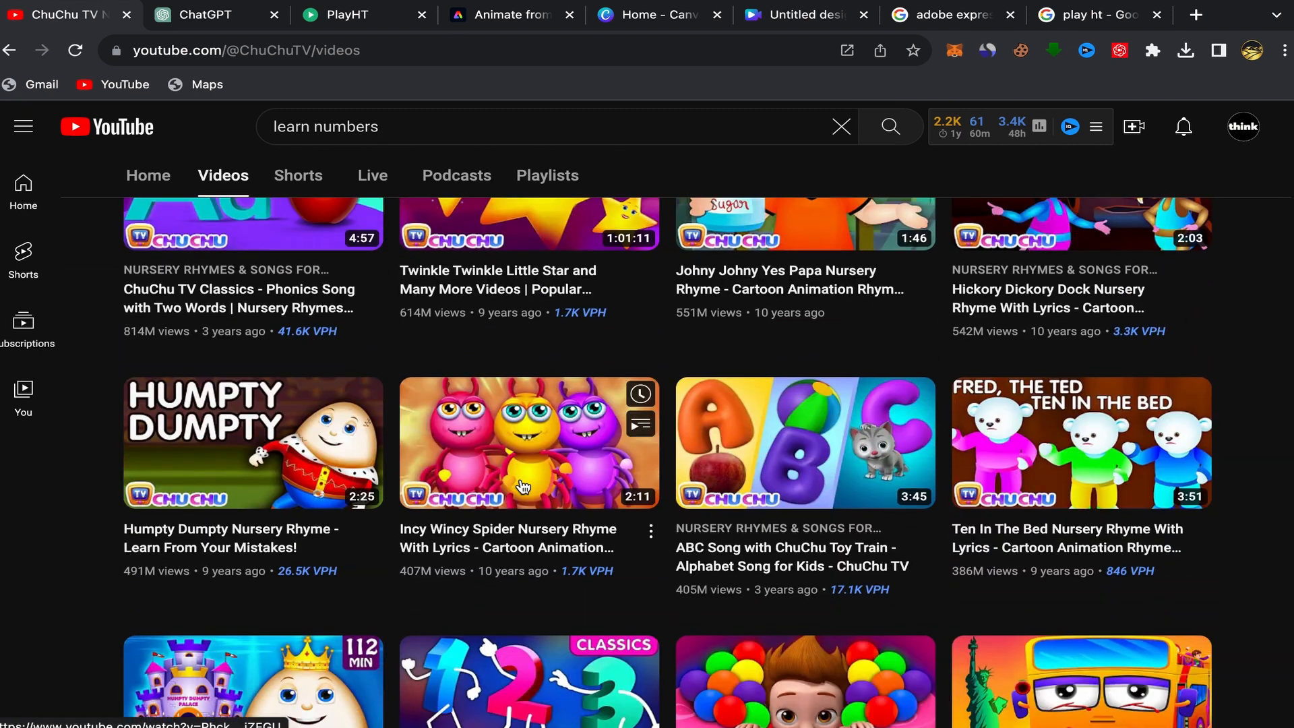
pyautogui.scroll(-4, 523, 485)
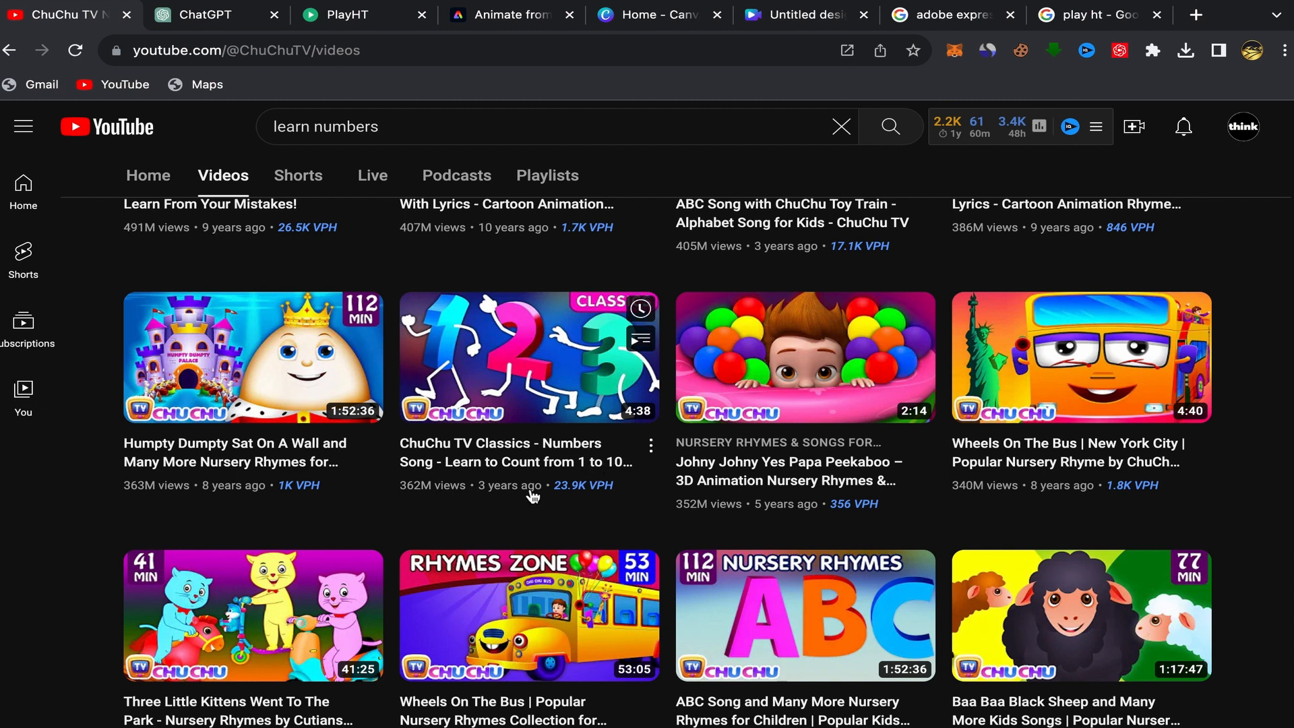
pyautogui.moveTo(570, 489)
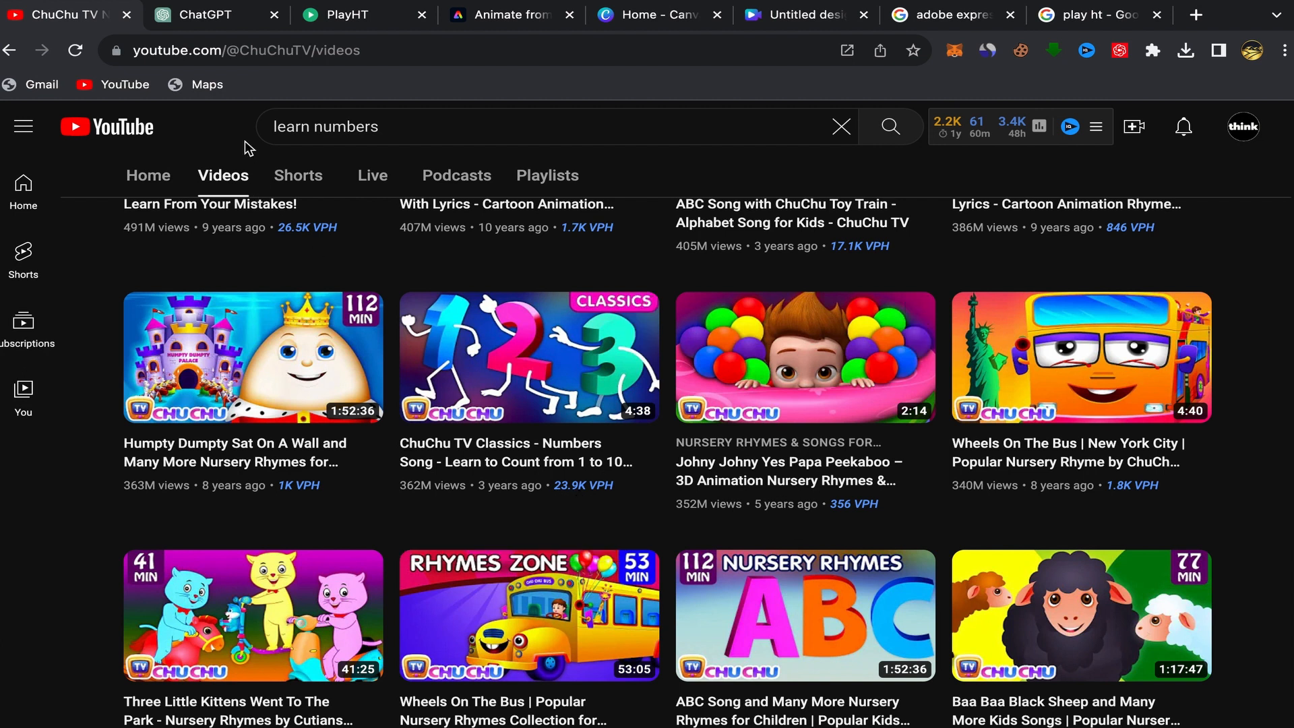
# Open the ChatGPT tab and check the model selector, keeping GPT-3.5.
pyautogui.click(206, 14)
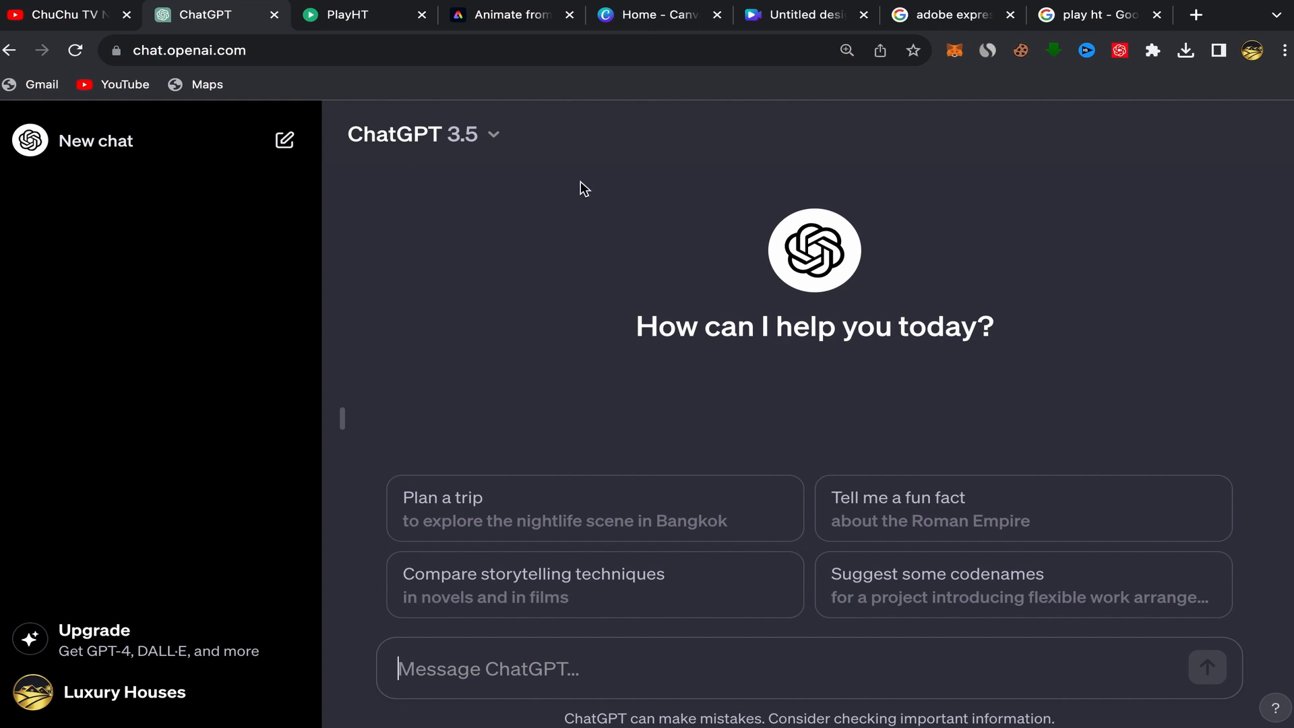
pyautogui.click(493, 139)
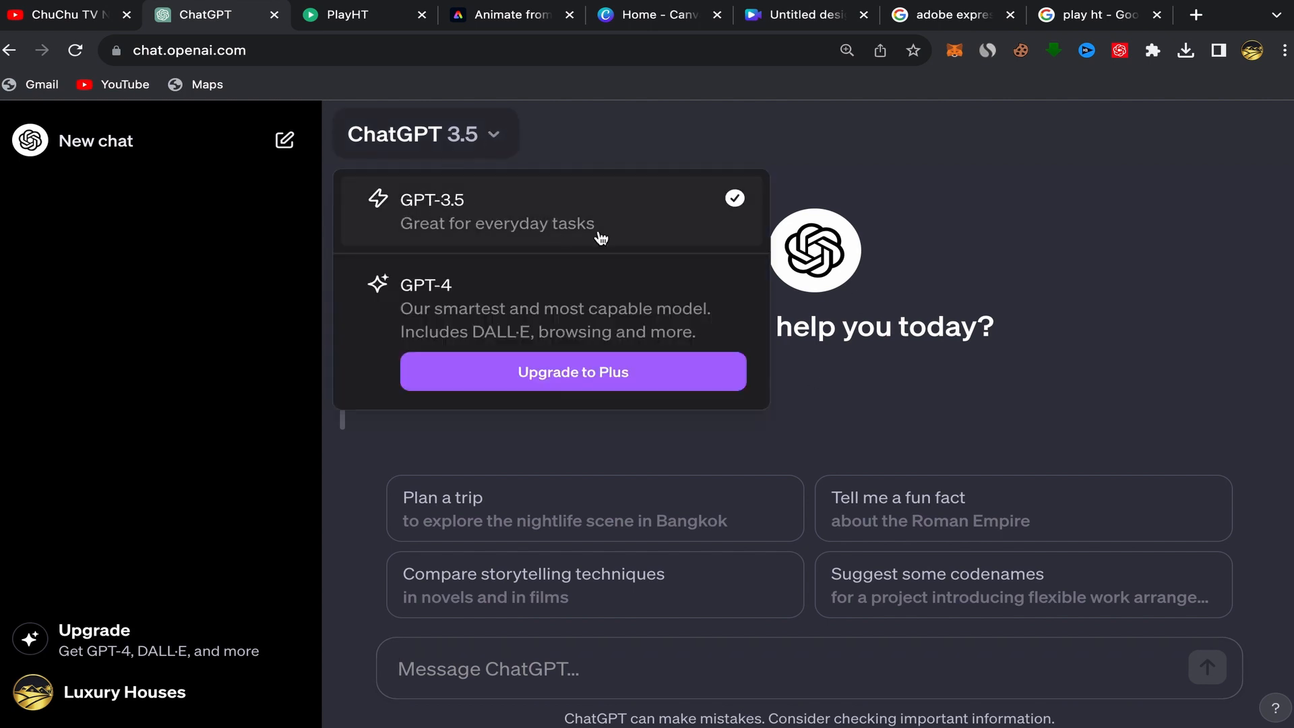
pyautogui.click(574, 129)
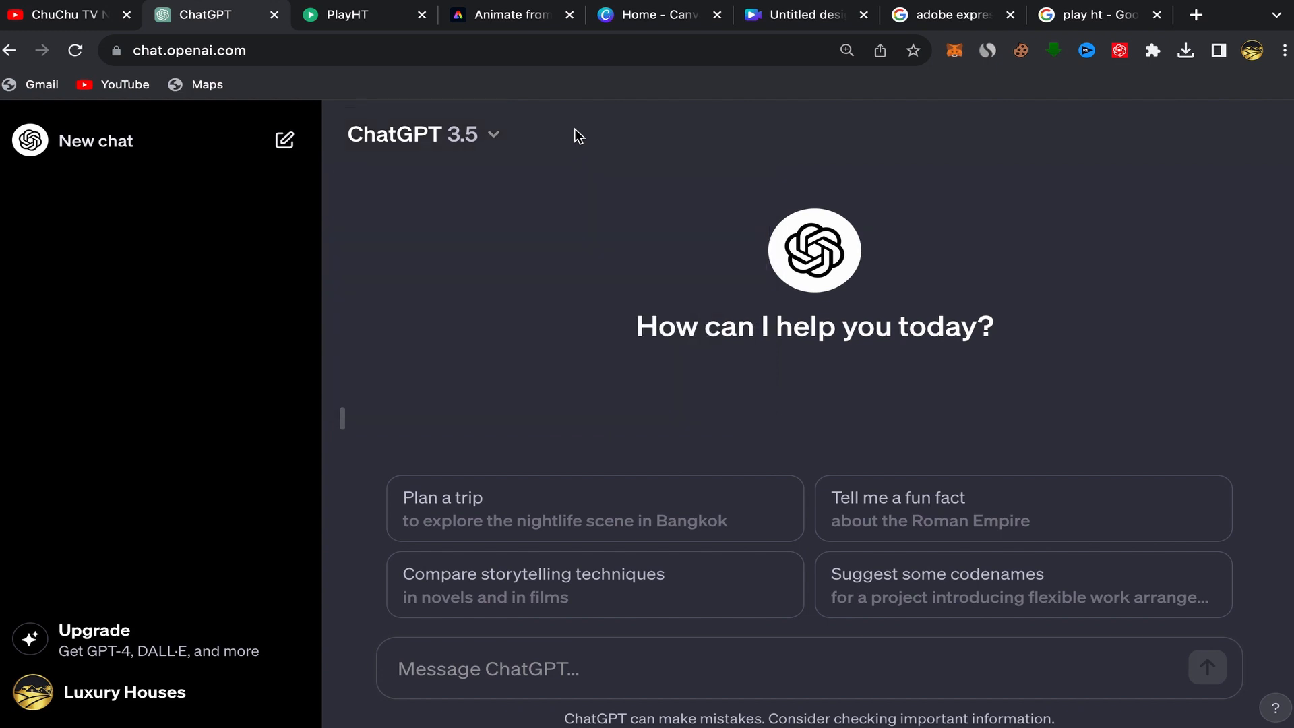
# Paste and send the prompt "imagine yourself as a teacher teaching kids at school to count up to 5 make it easy and funny".
pyautogui.rightClick(401, 670)
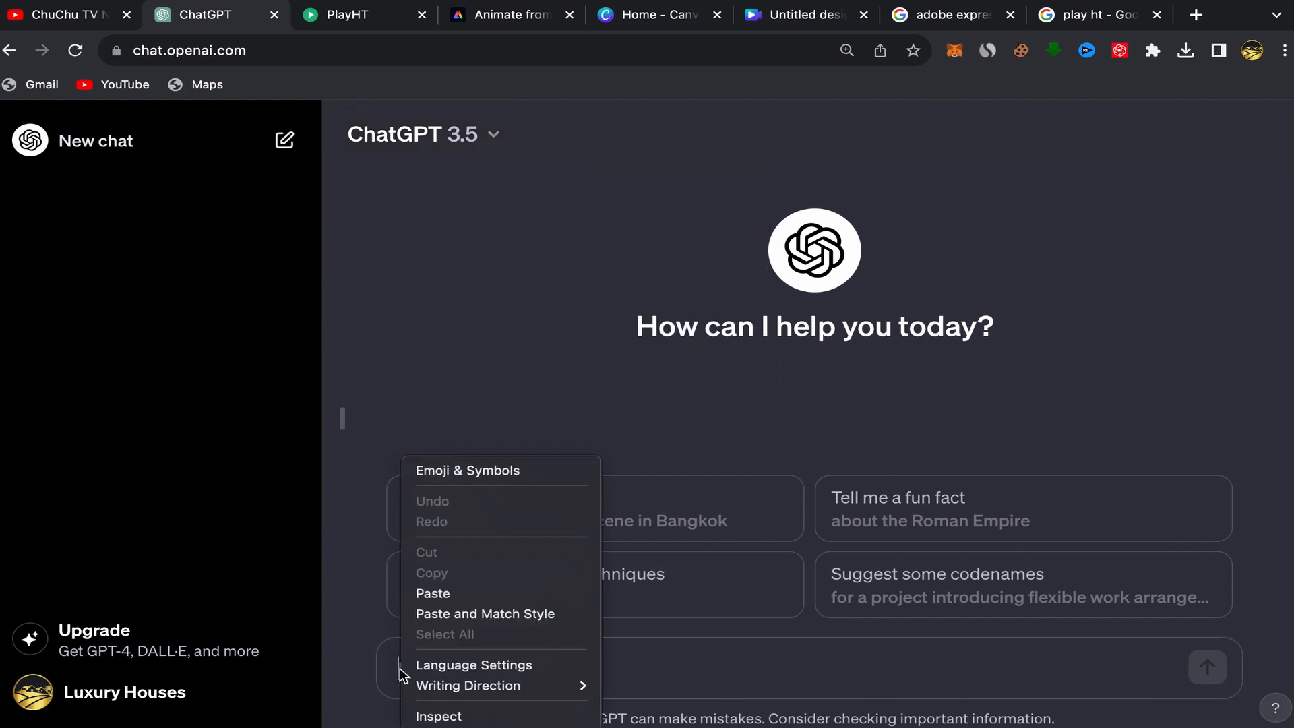
pyautogui.click(447, 595)
pyautogui.press('BackSpace')
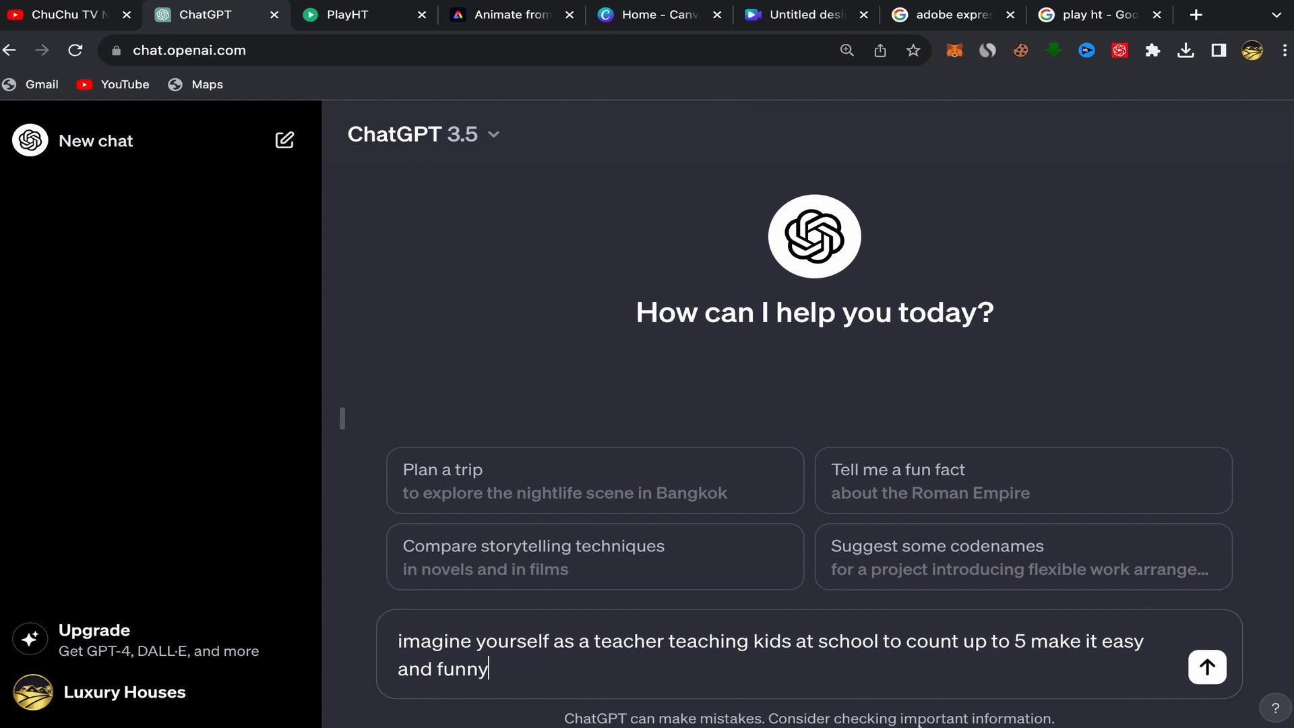
pyautogui.click(1205, 668)
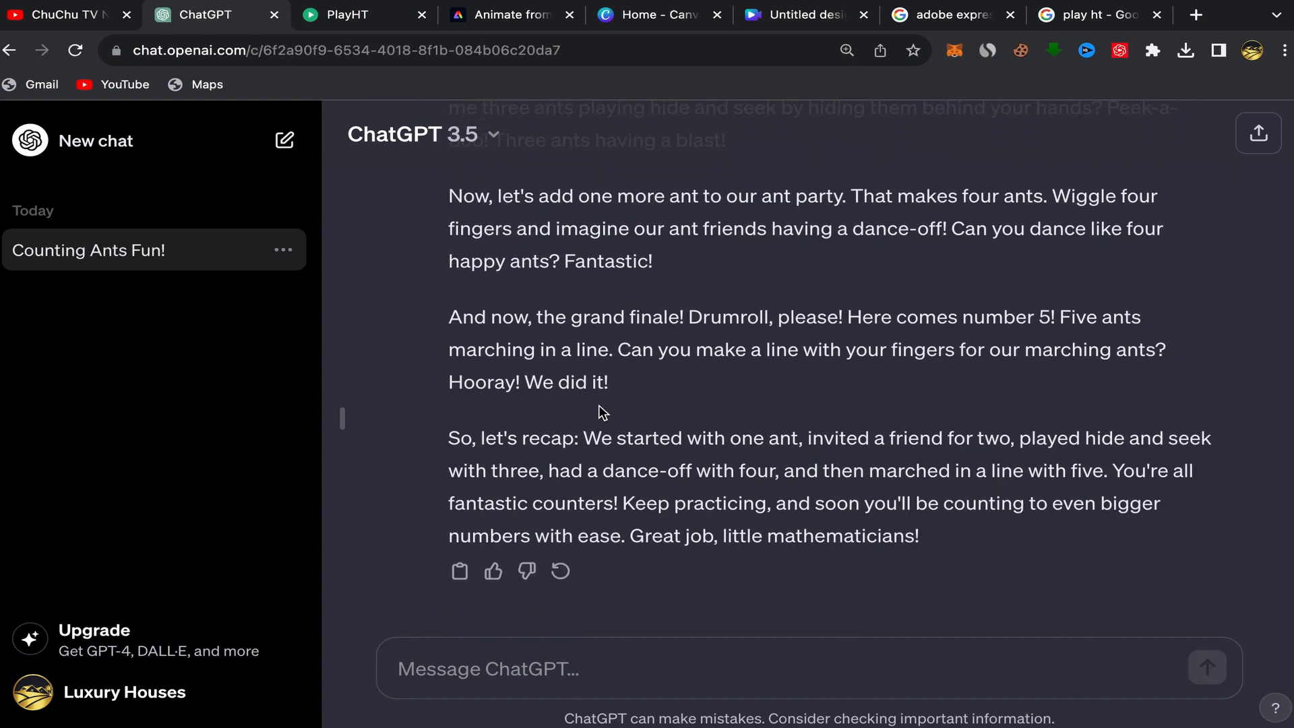
# Read through ChatGPT's counting lesson reply.
pyautogui.scroll(10, 601, 413)
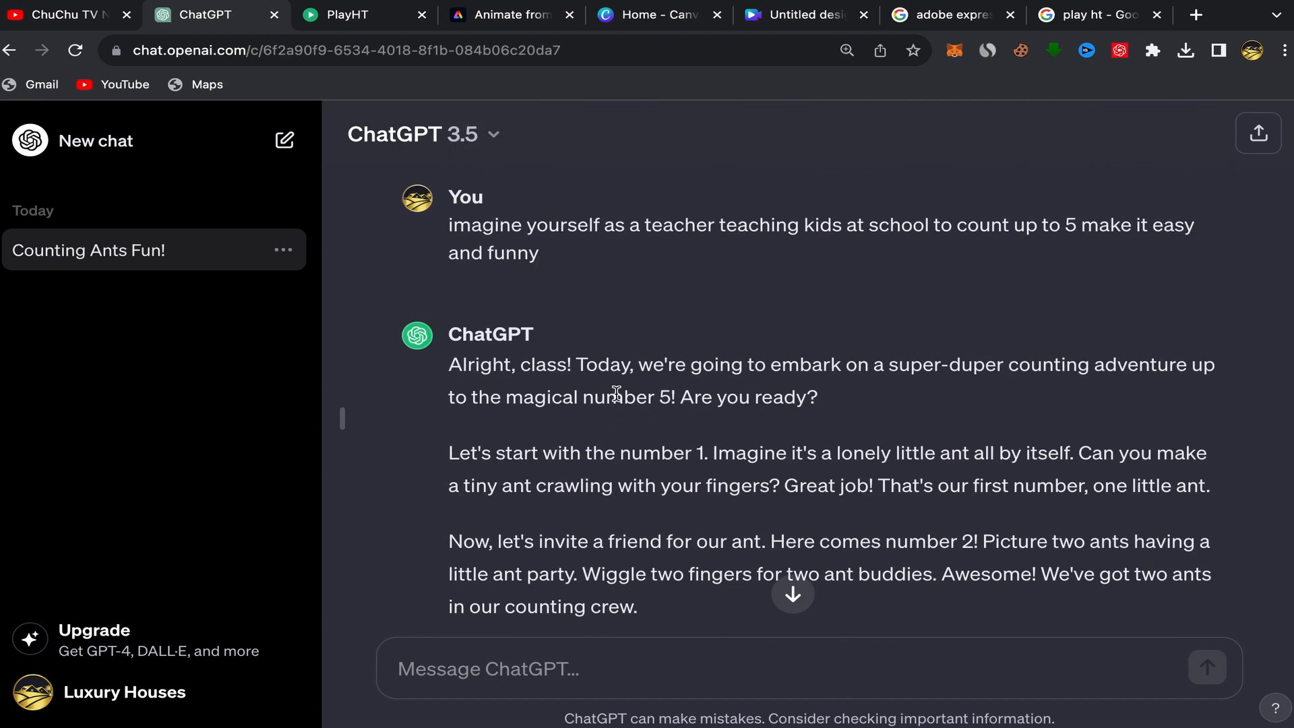
pyautogui.scroll(-3, 625, 432)
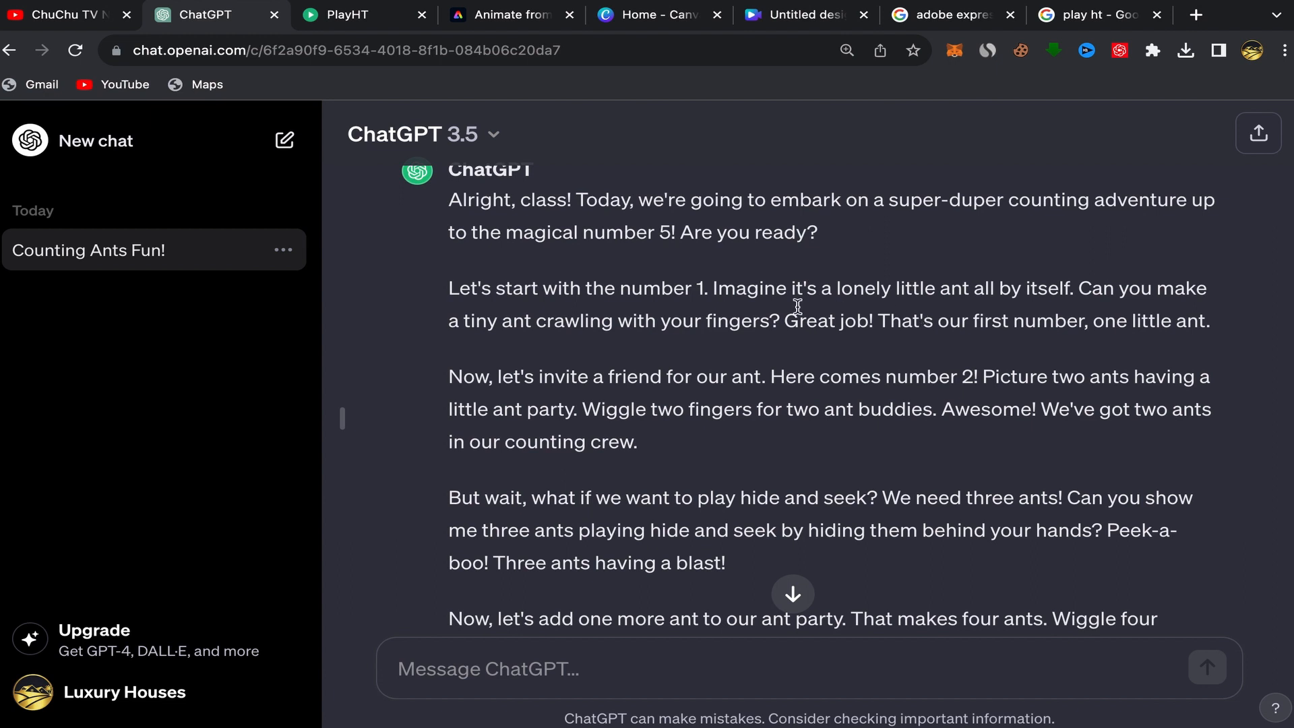
pyautogui.scroll(-1, 751, 405)
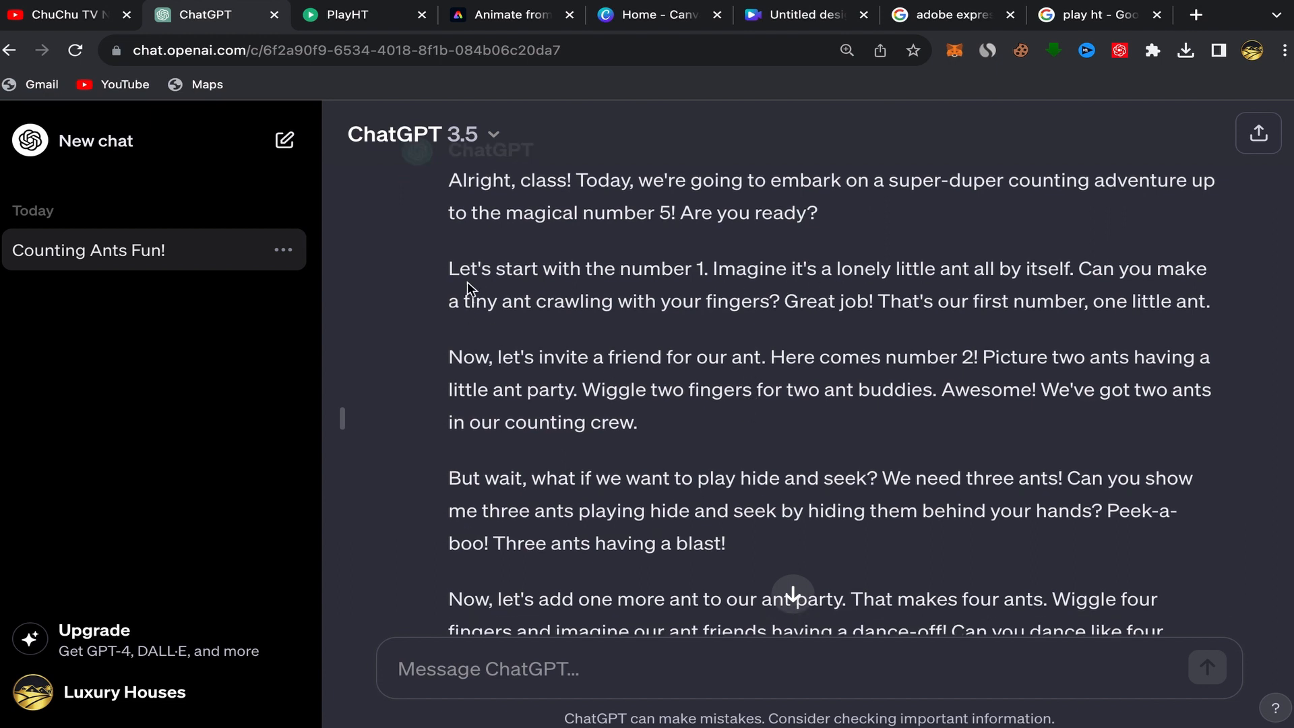
# Copy the reply's paragraph about number 1, the lonely little ant.
pyautogui.moveTo(448, 273); pyautogui.dragTo(927, 448)
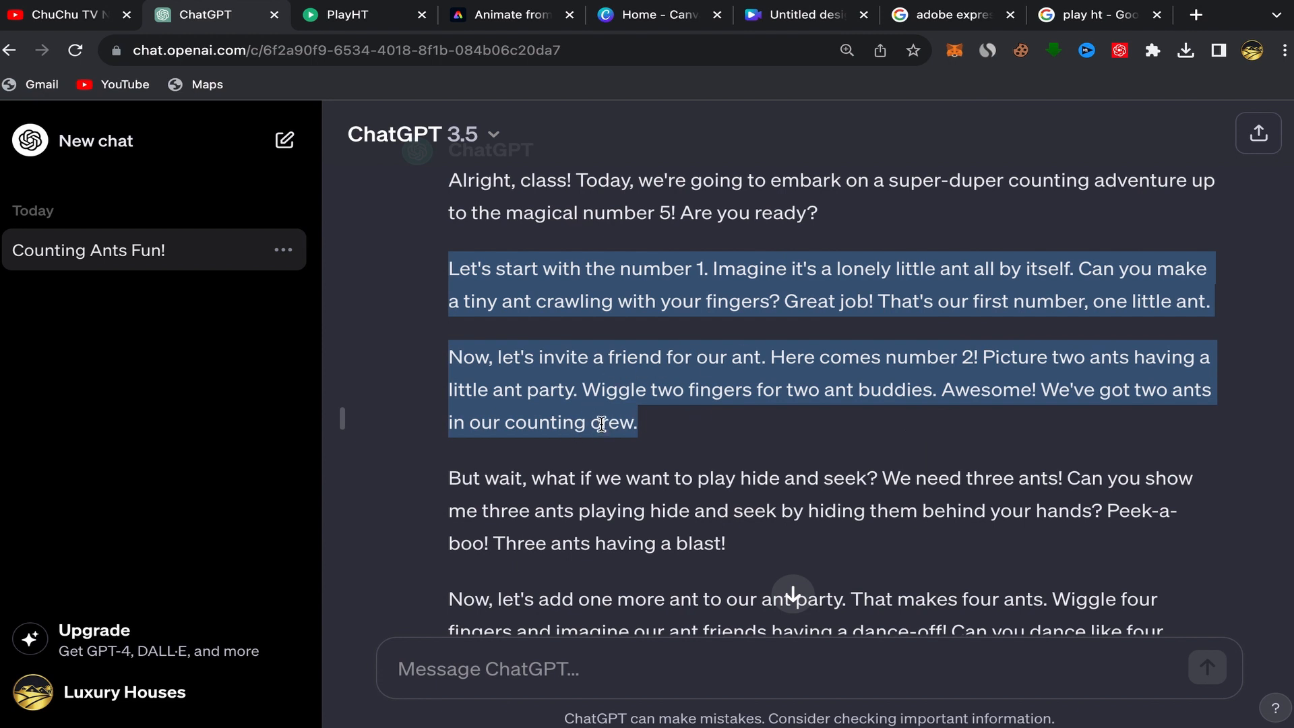
pyautogui.click(724, 419)
pyautogui.moveTo(448, 266); pyautogui.dragTo(1225, 306)
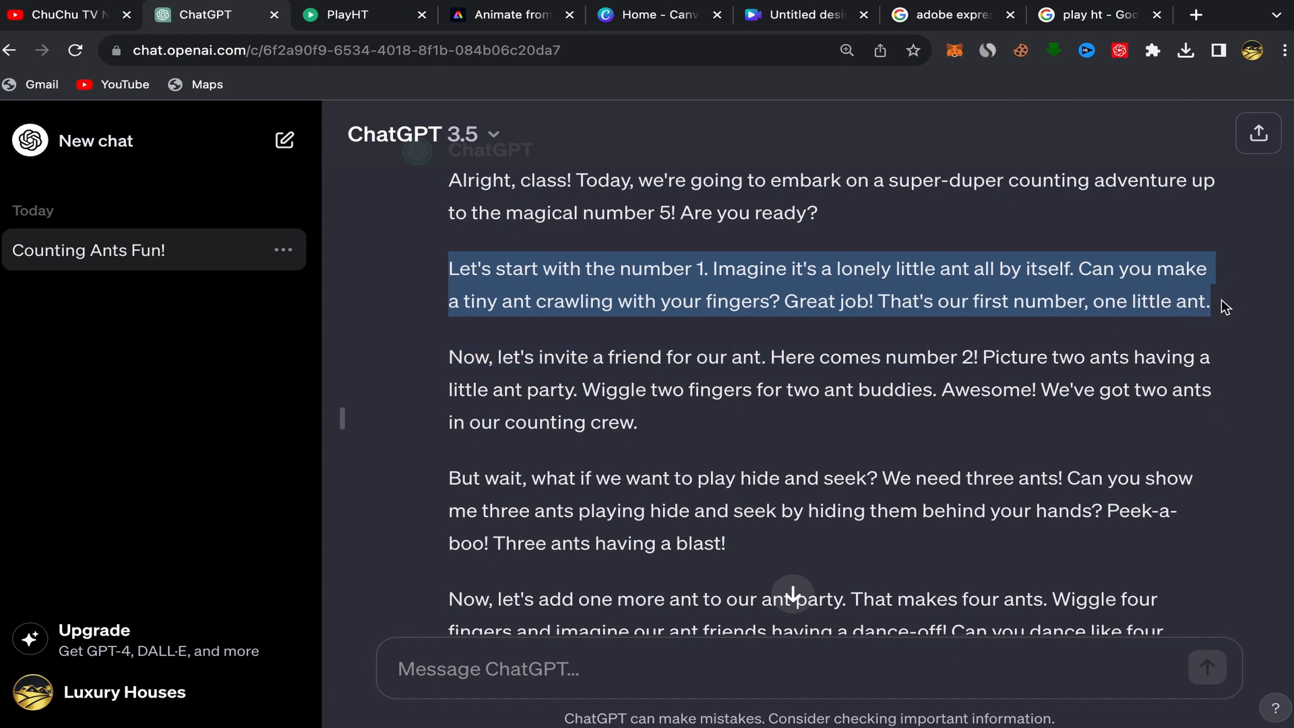
pyautogui.rightClick(1051, 311)
pyautogui.click(927, 351)
# Open the PlayHT studio tab and select the Michael voice for the paragraph, confirming the choice.
pyautogui.click(1088, 15)
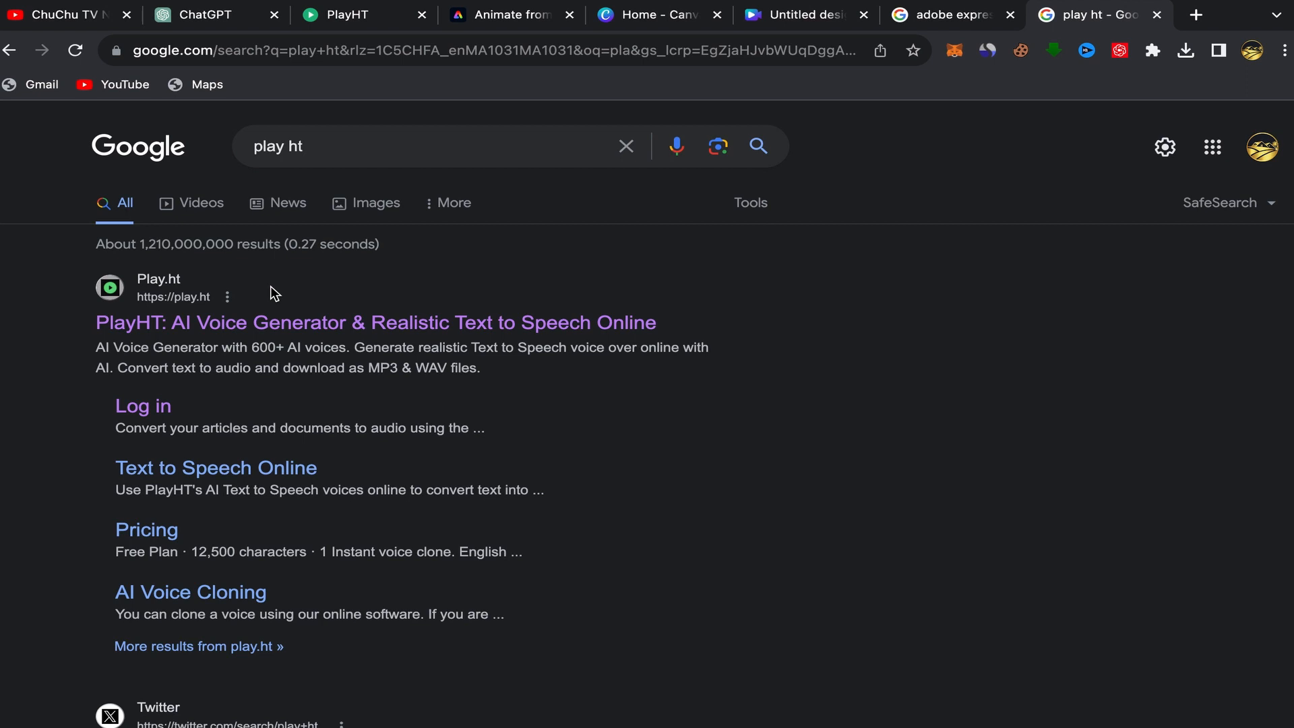
pyautogui.click(346, 18)
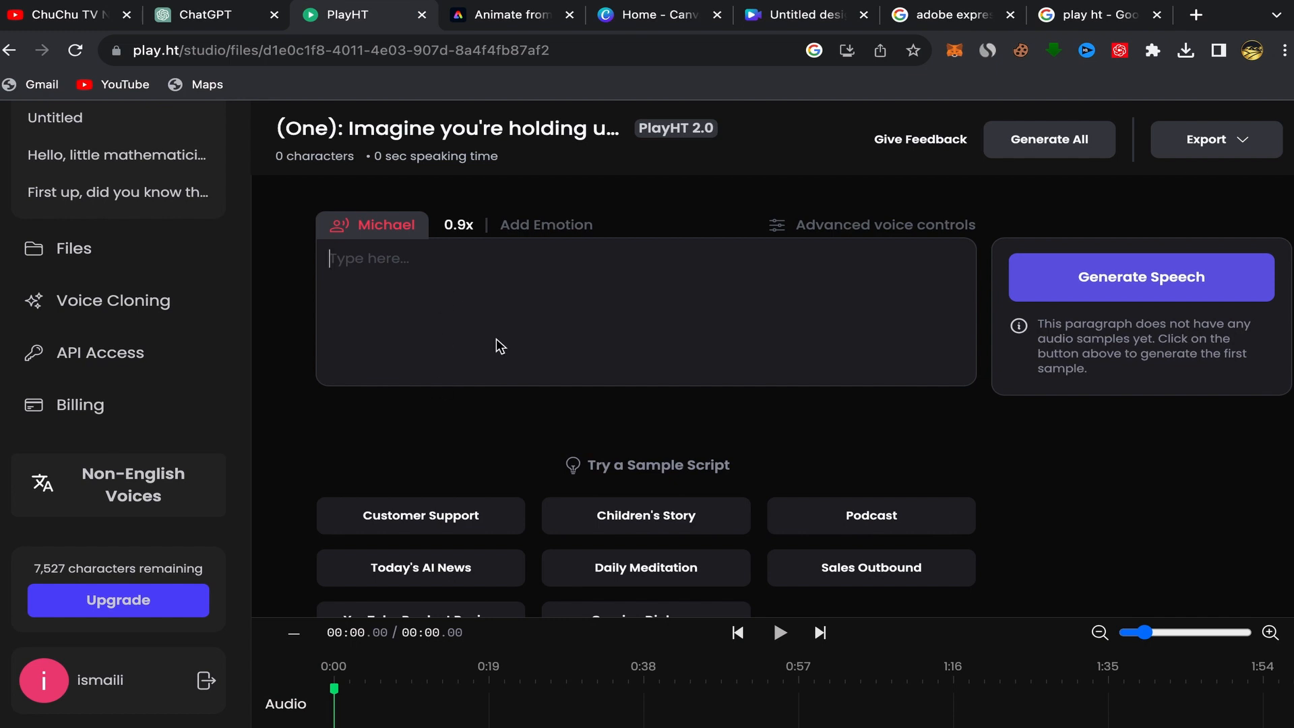
pyautogui.click(390, 229)
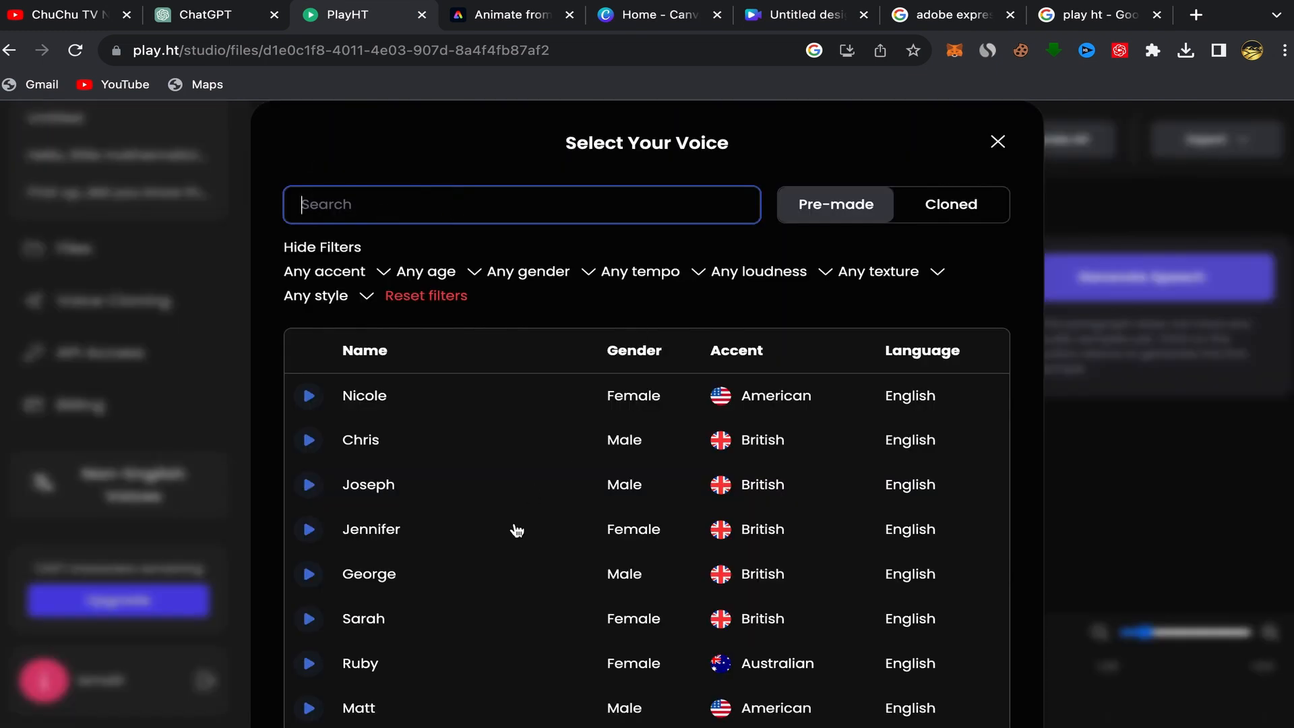
pyautogui.scroll(-3, 516, 528)
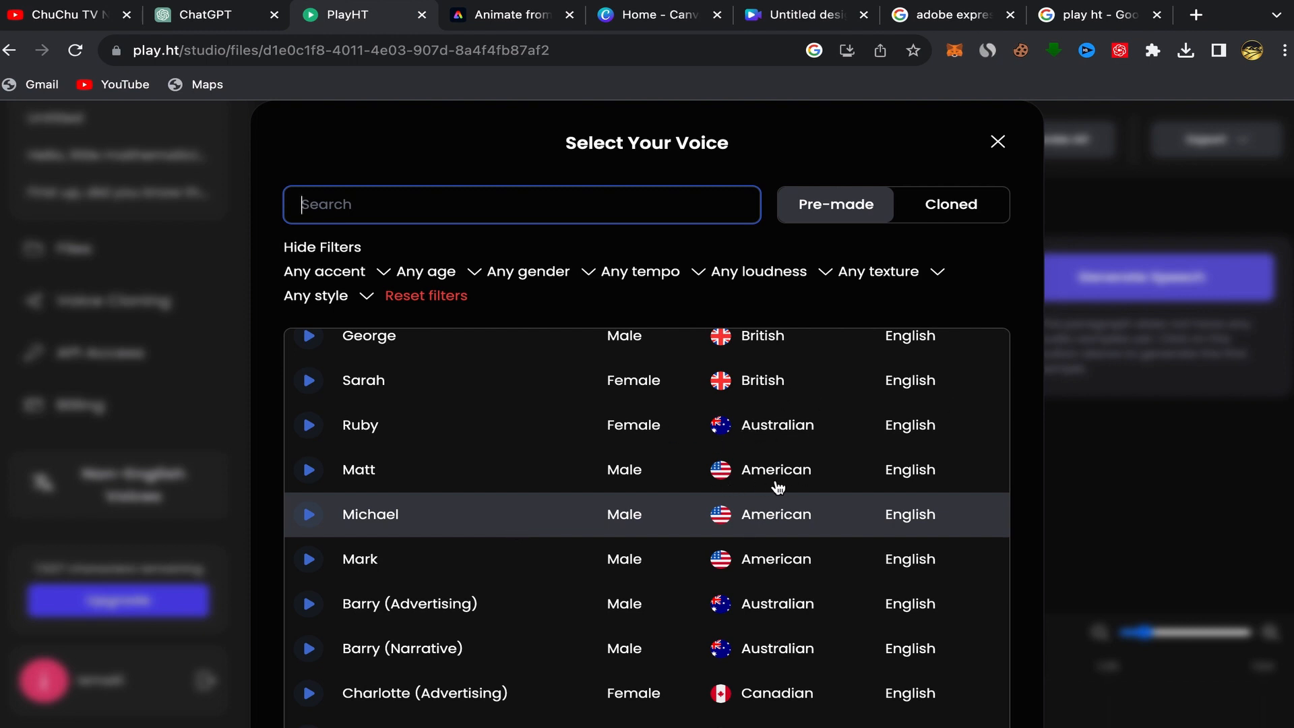
pyautogui.scroll(-4, 748, 491)
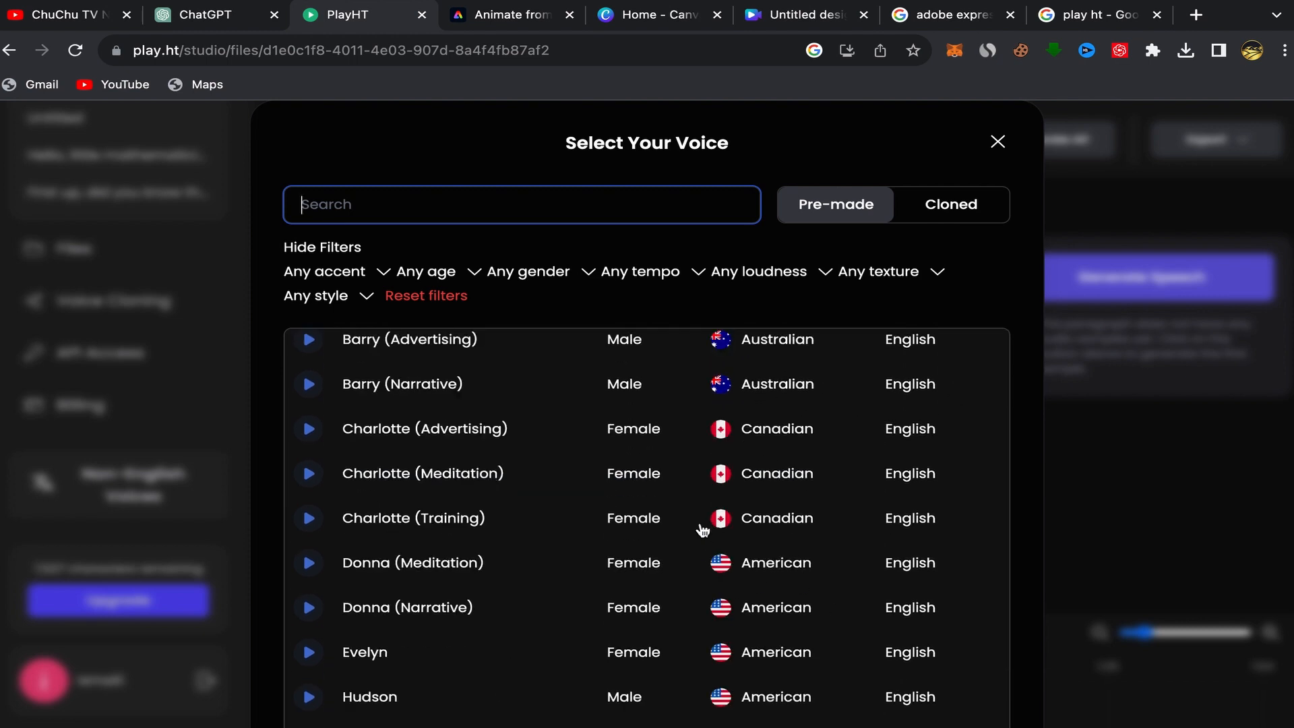
pyautogui.scroll(5, 674, 532)
pyautogui.scroll(-2, 650, 534)
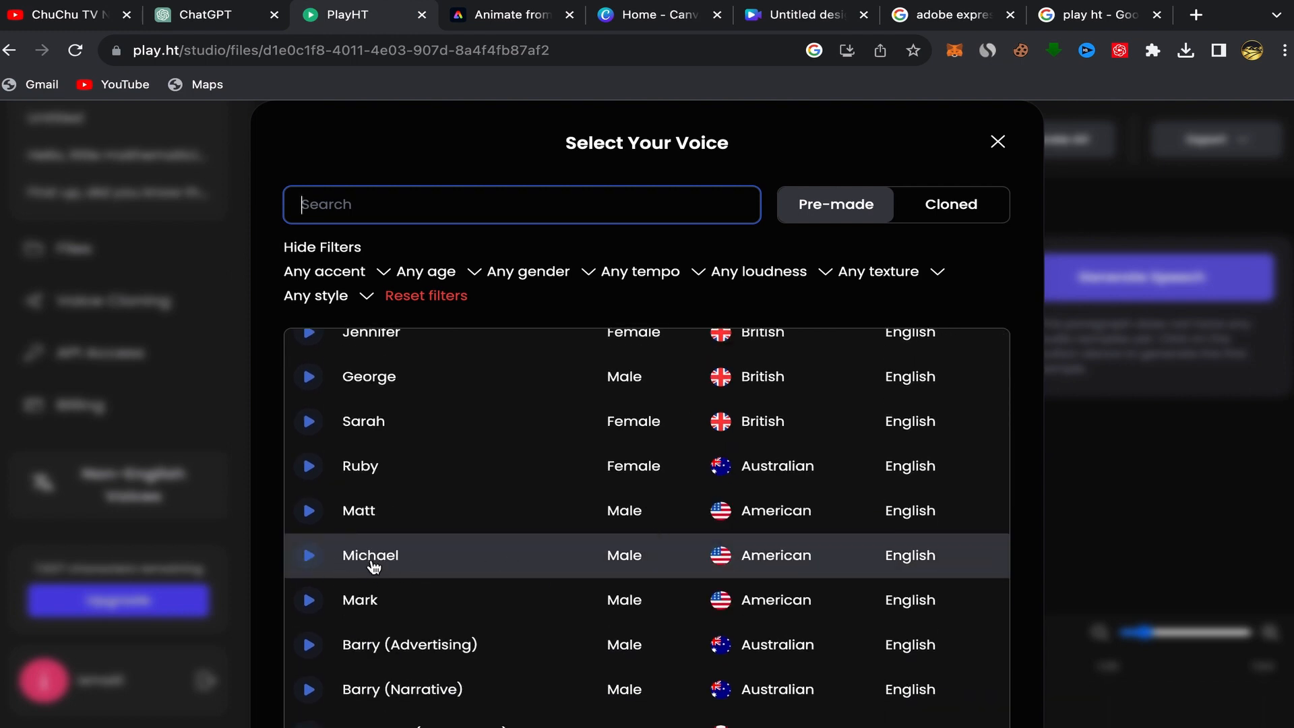
pyautogui.click(664, 543)
pyautogui.scroll(-10, 664, 543)
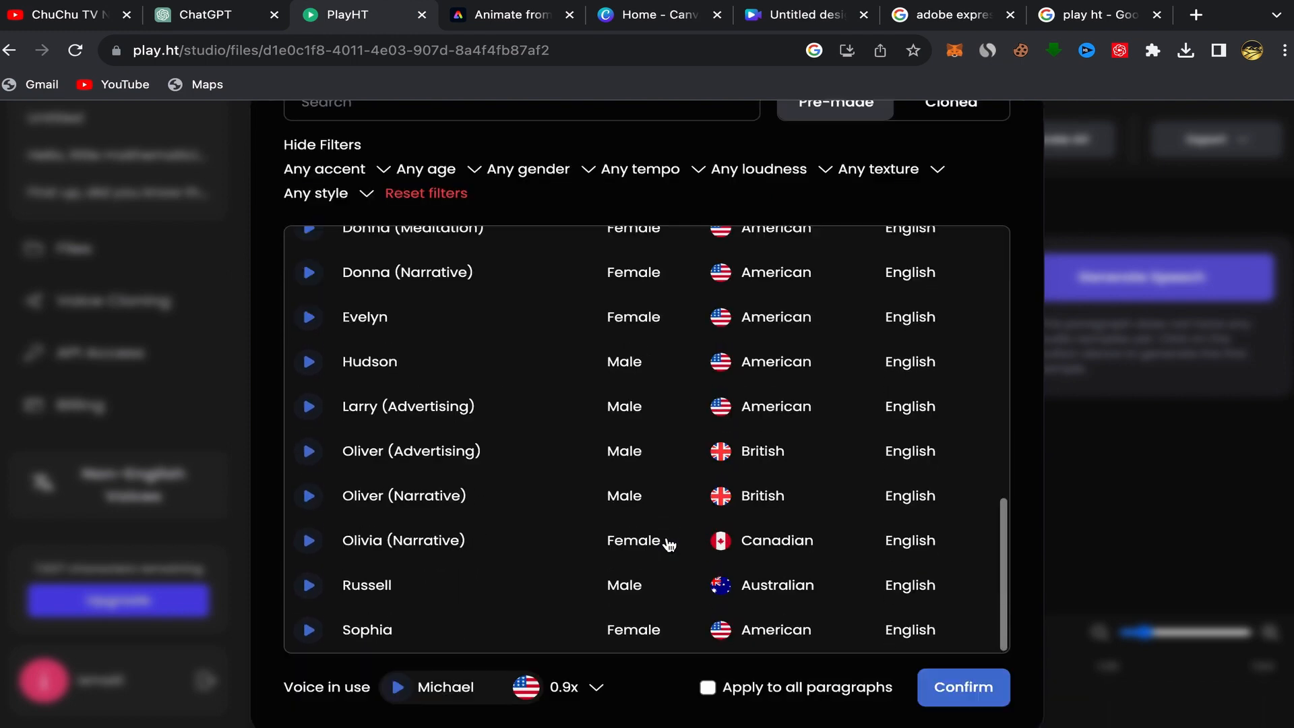
pyautogui.click(971, 686)
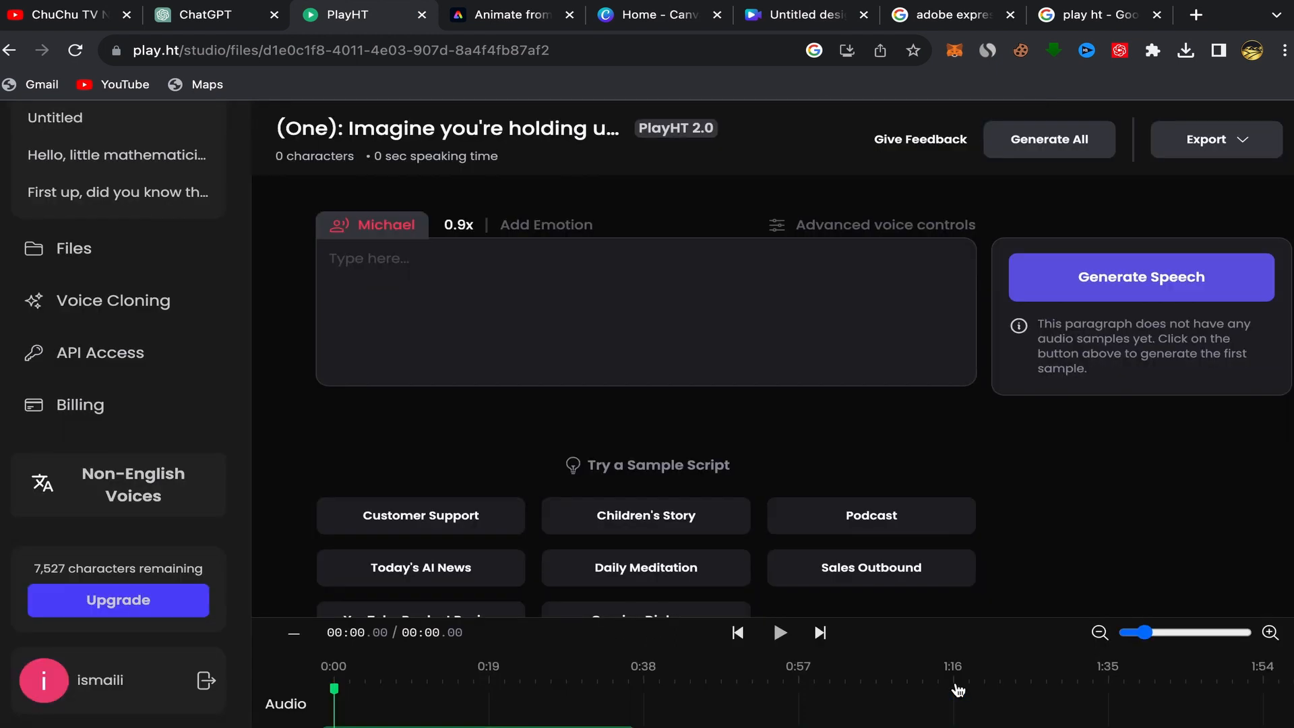
# Paste the copied number 1 paragraph into the empty Michael paragraph.
pyautogui.rightClick(339, 260)
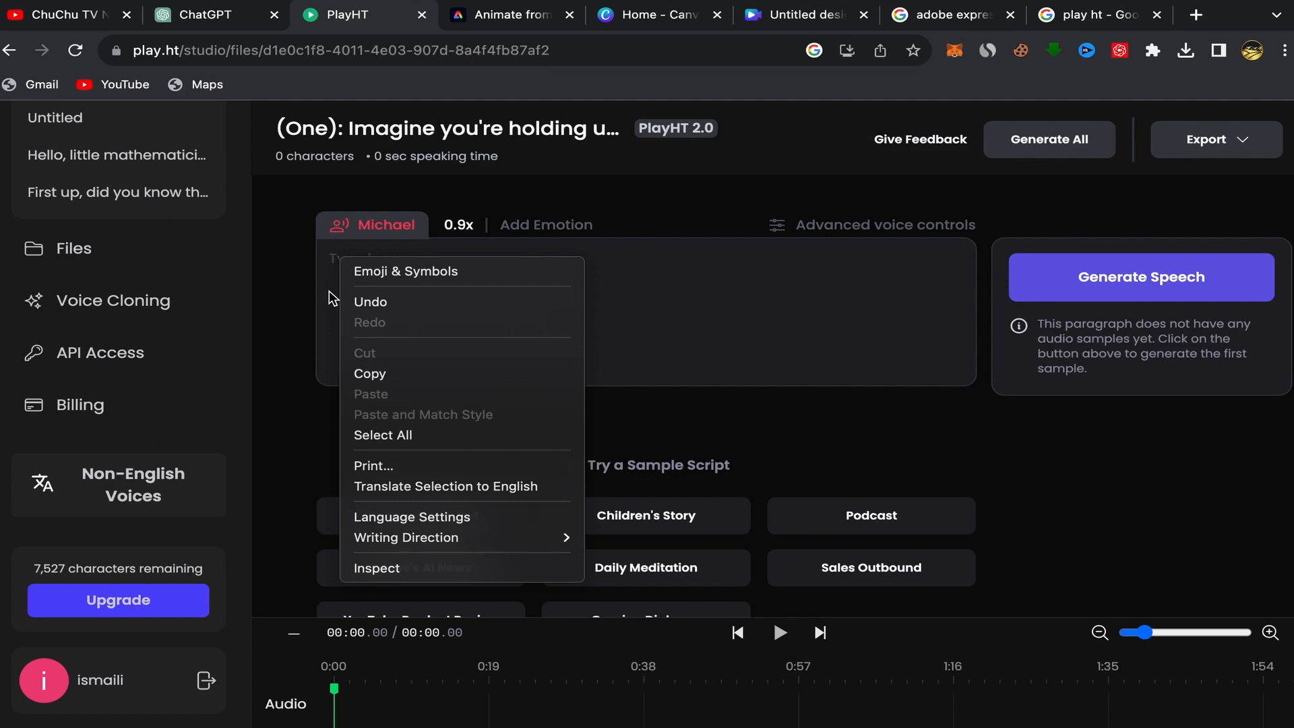
pyautogui.click(353, 254)
pyautogui.rightClick(348, 258)
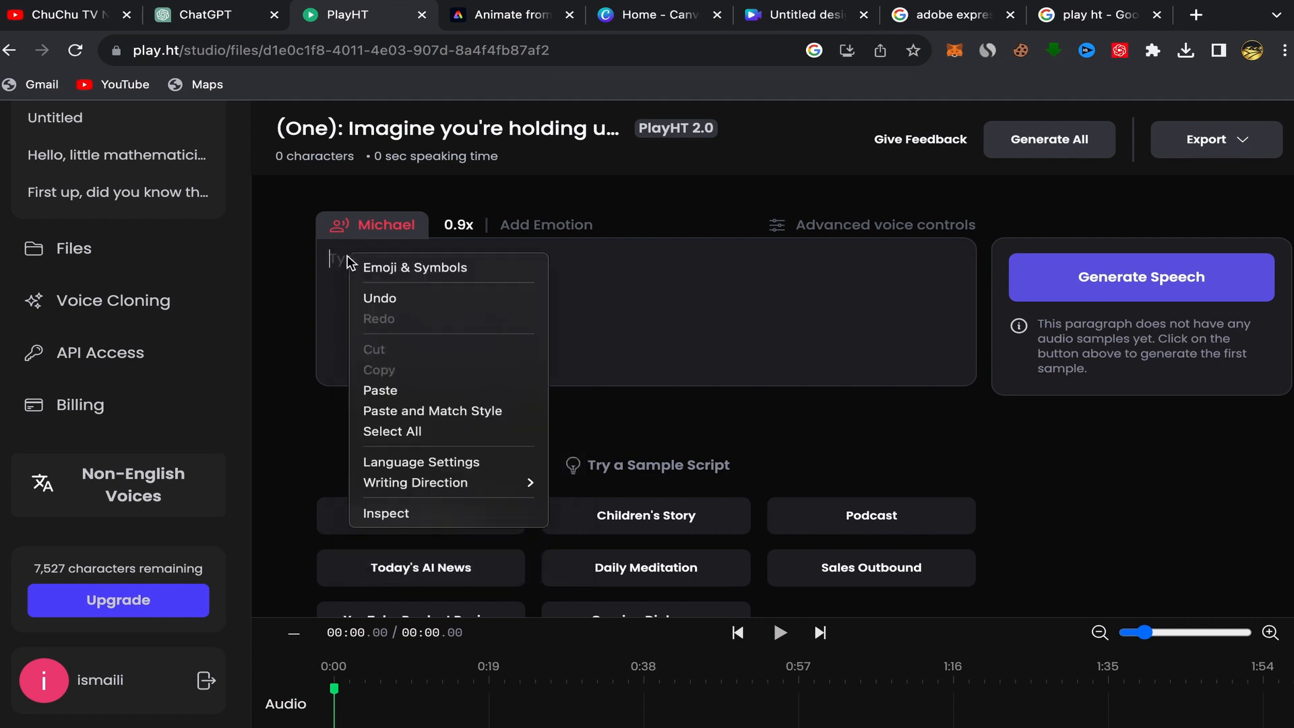
pyautogui.click(376, 390)
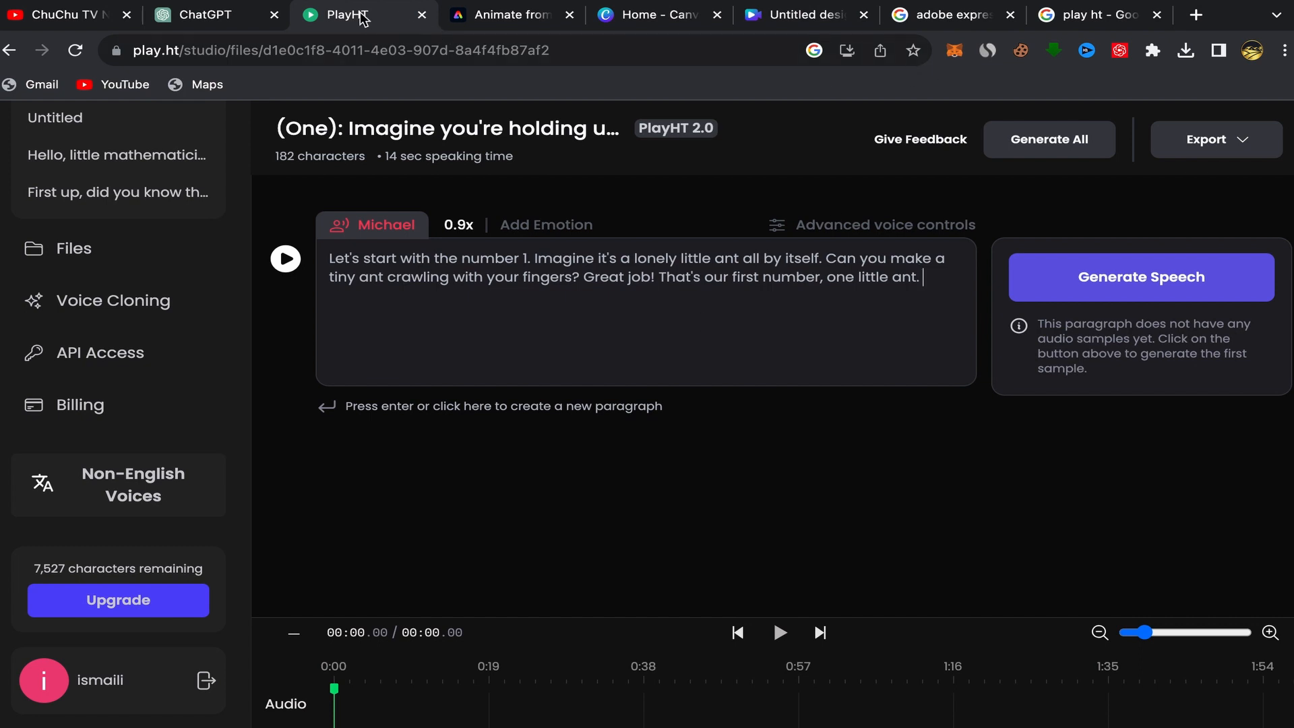
# Copy the number 2 paragraph from ChatGPT's reply, up to "Wiggle two fingers for two ant buddies.".
pyautogui.click(229, 20)
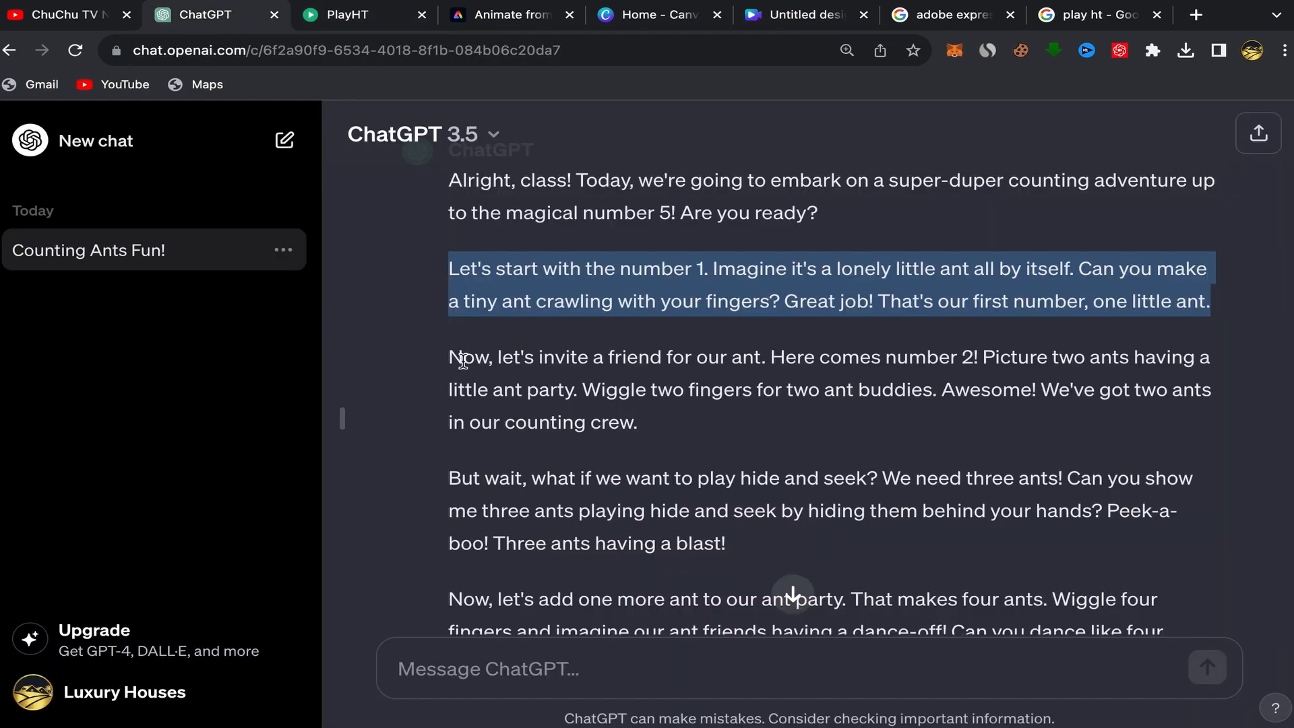
pyautogui.moveTo(450, 357); pyautogui.dragTo(698, 416)
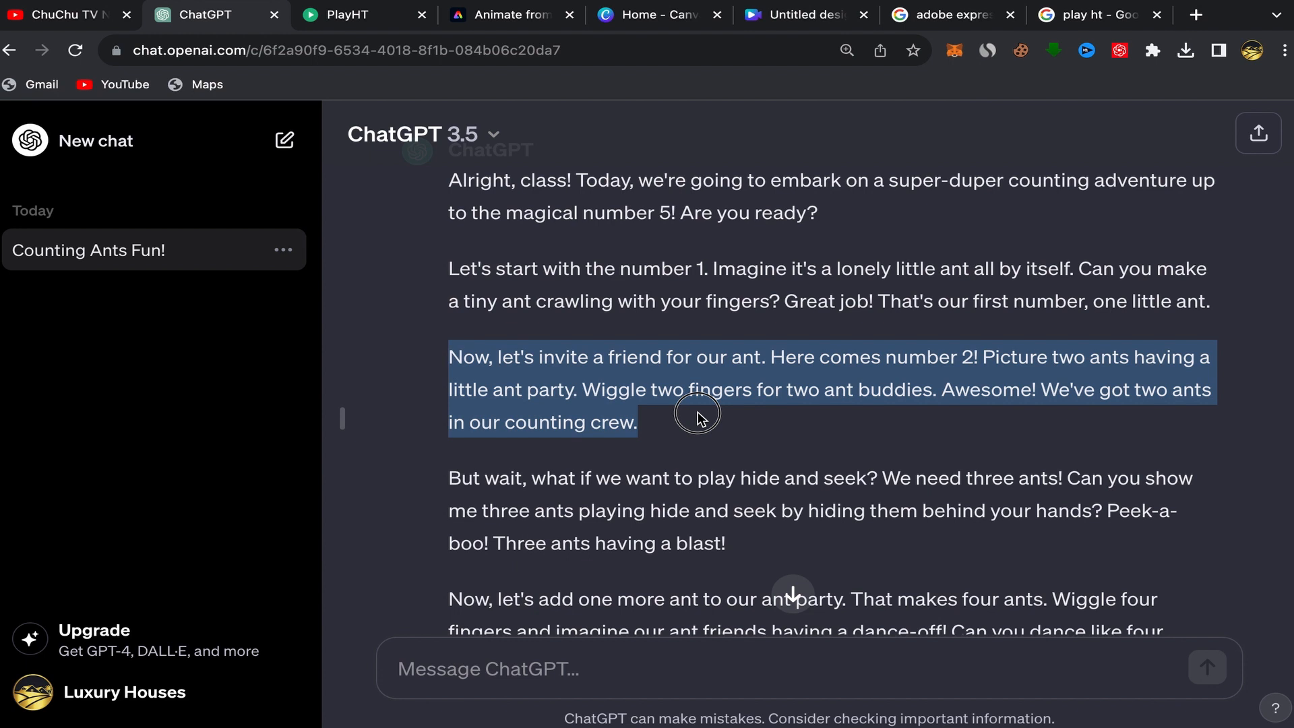
pyautogui.moveTo(698, 416); pyautogui.dragTo(936, 388)
pyautogui.rightClick(844, 382)
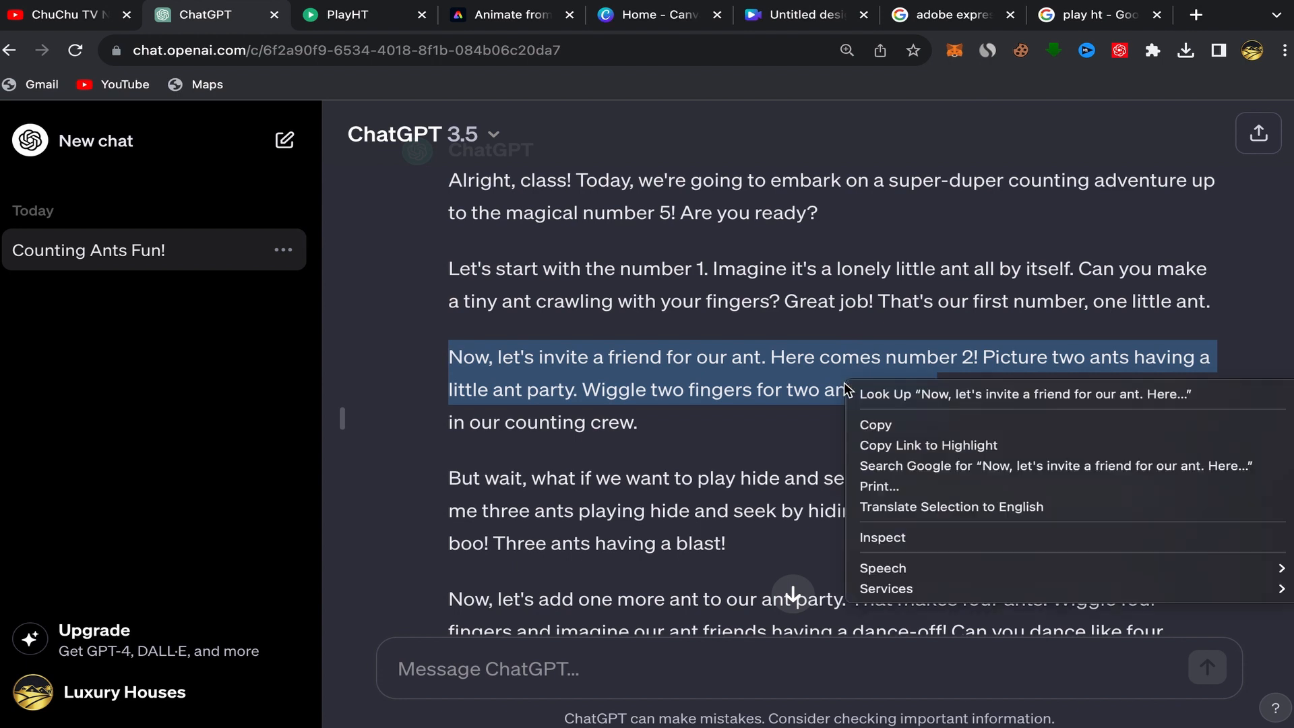
pyautogui.click(880, 423)
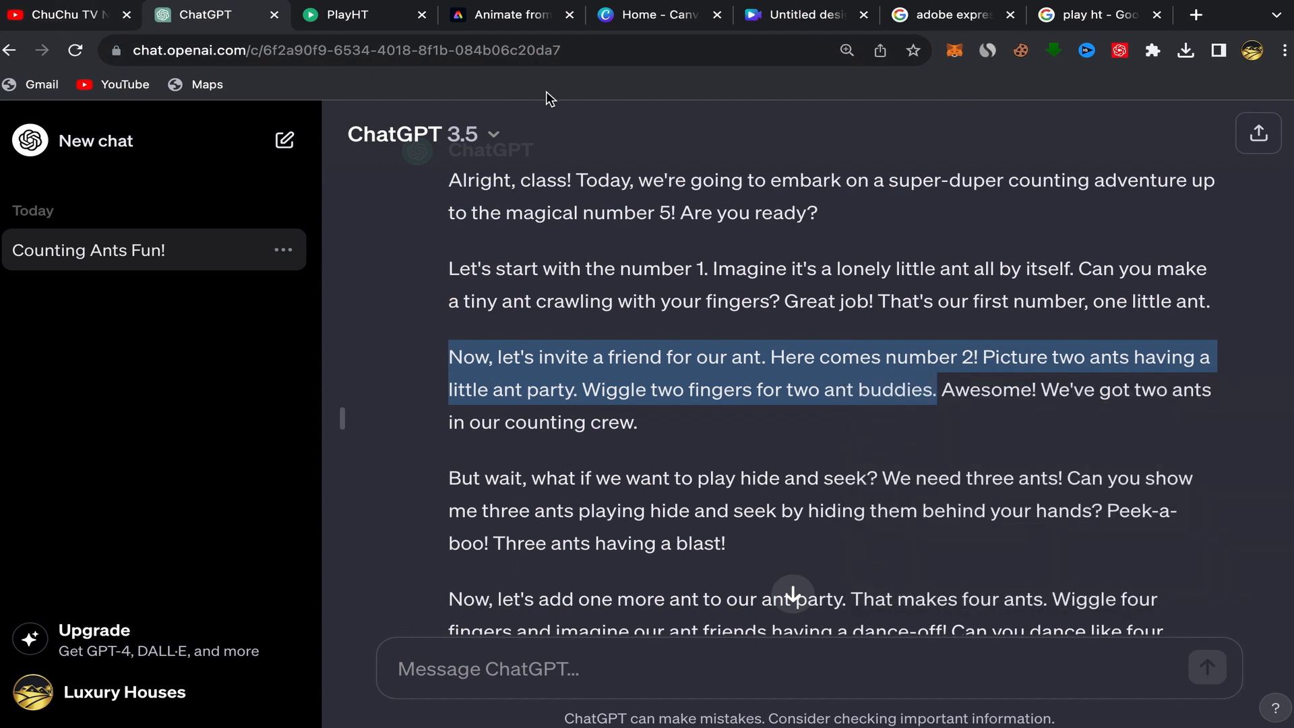
# Paste the number 2 text at the end of the PlayHT paragraph.
pyautogui.click(345, 17)
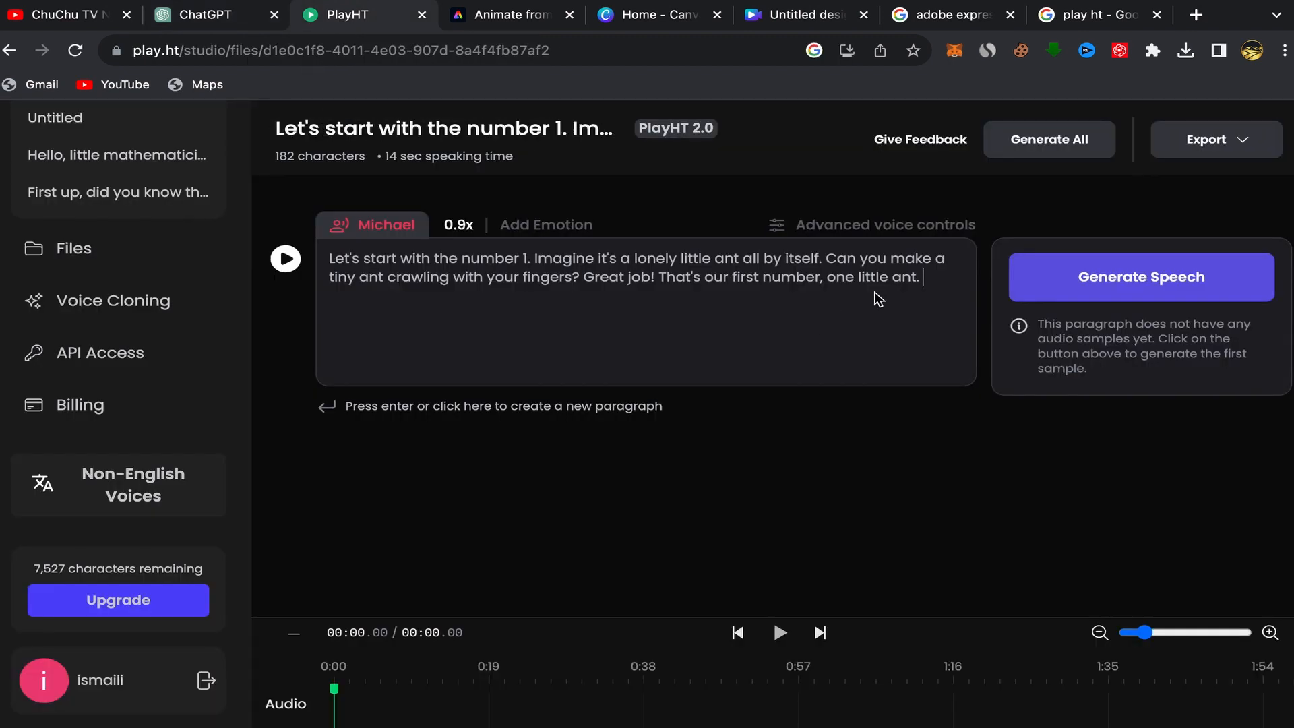
pyautogui.rightClick(929, 277)
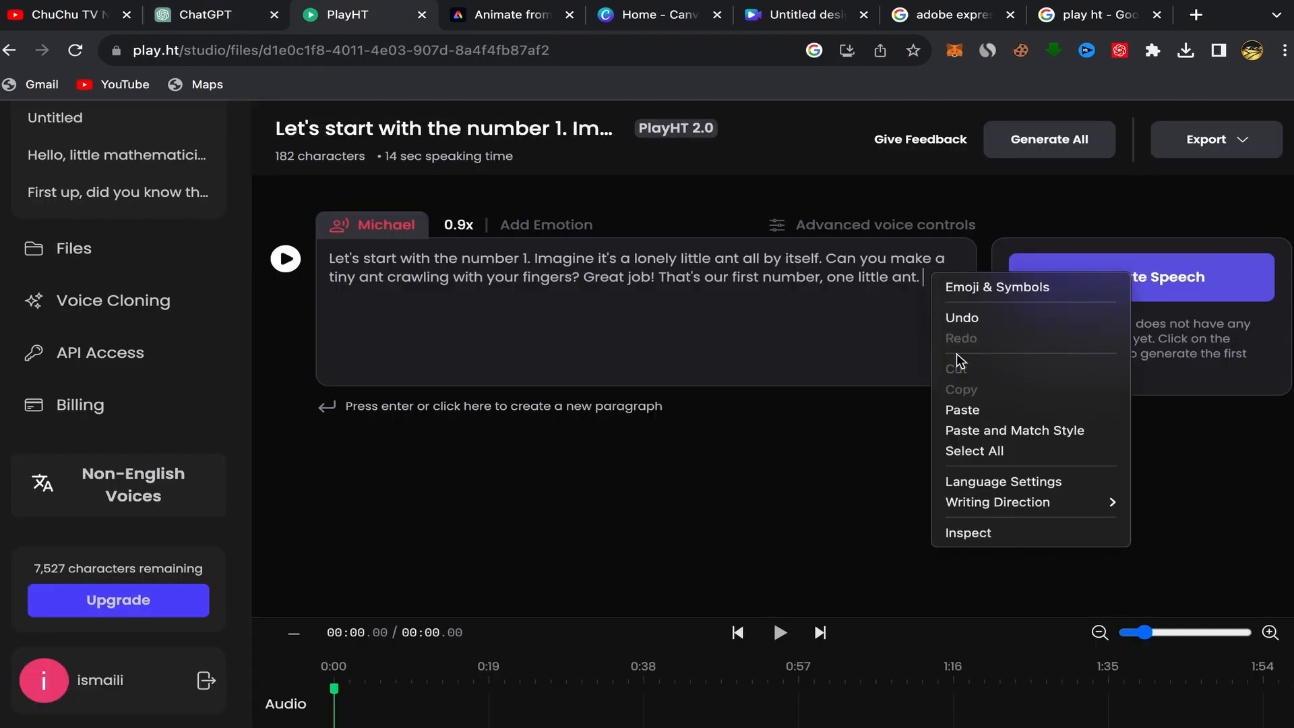
pyautogui.click(964, 407)
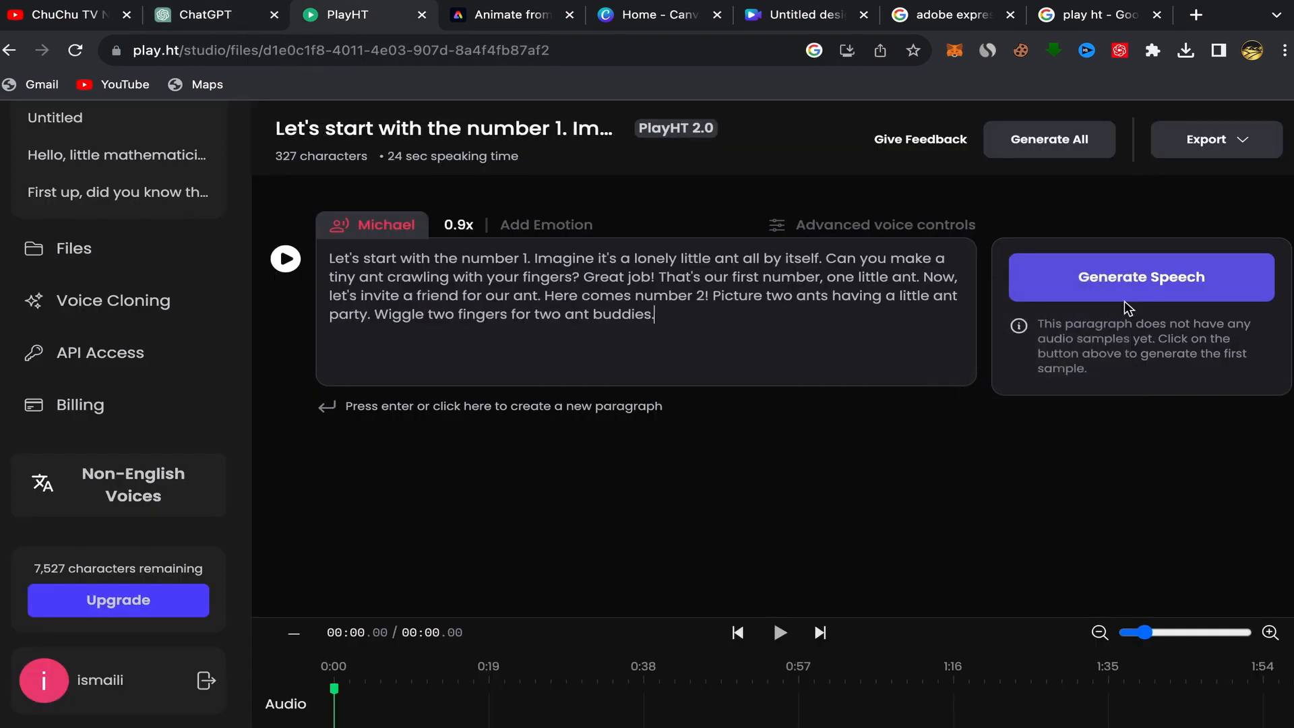
# Generate speech for the paragraph and download the audio sample after previewing it.
pyautogui.click(1164, 282)
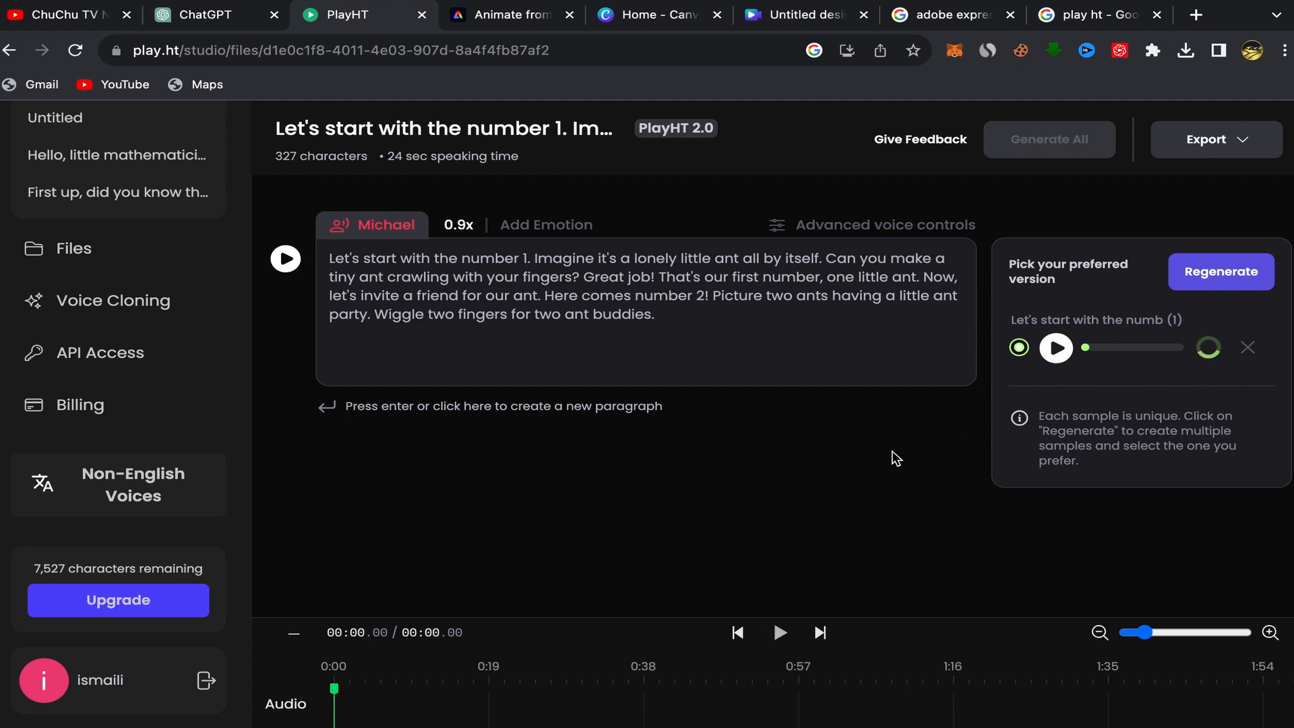
pyautogui.click(1056, 349)
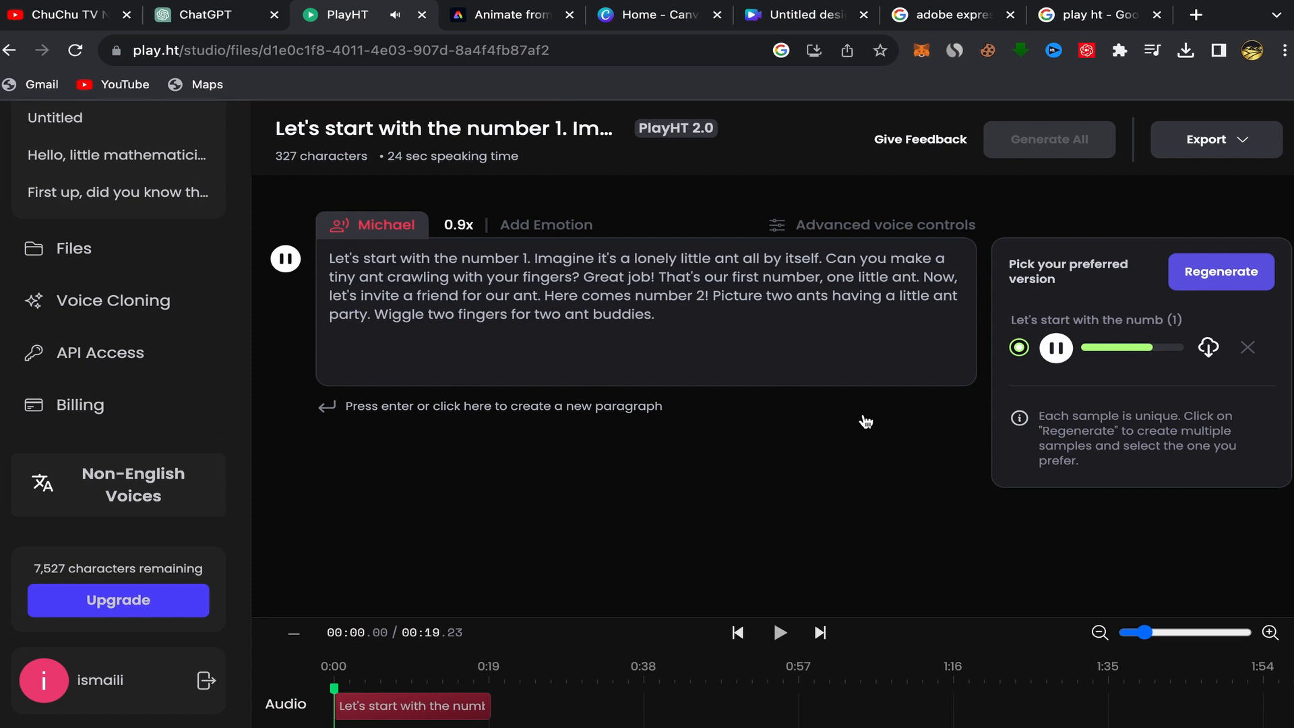
pyautogui.click(1056, 349)
pyautogui.click(1211, 346)
# Open Adobe Express and launch the Animate from audio quick action.
pyautogui.click(956, 14)
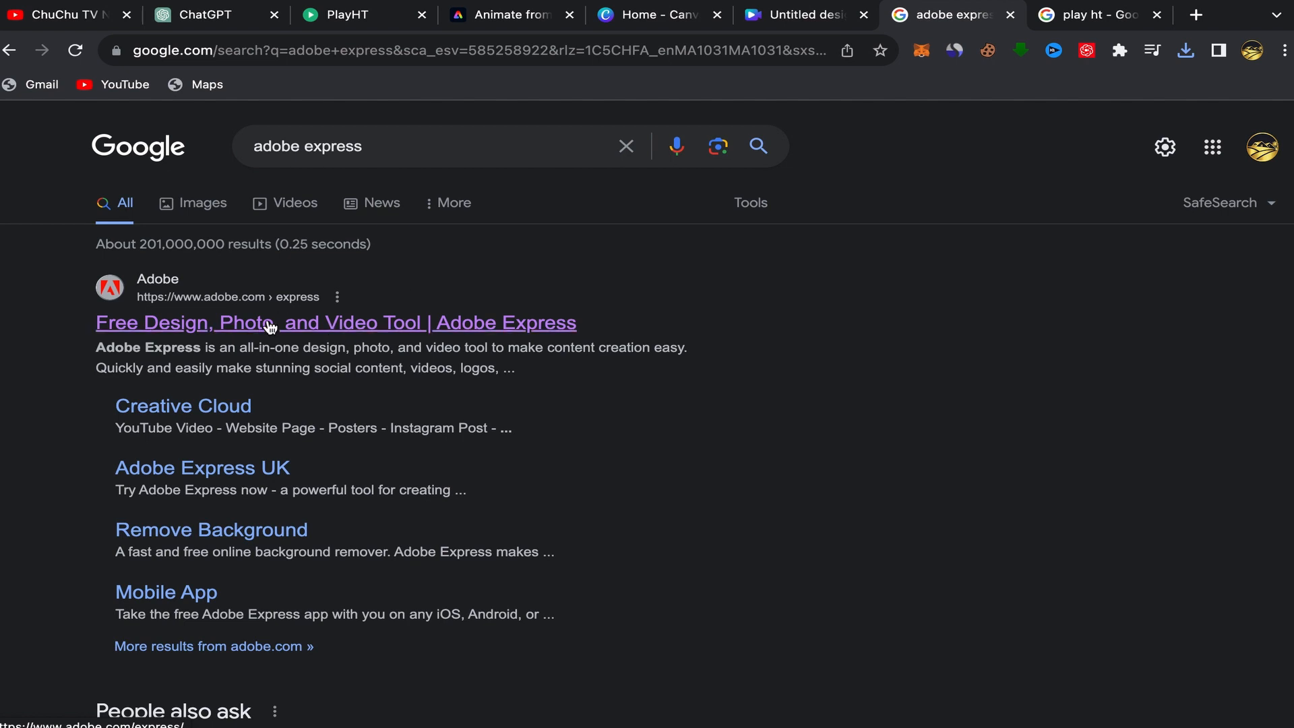
pyautogui.click(507, 26)
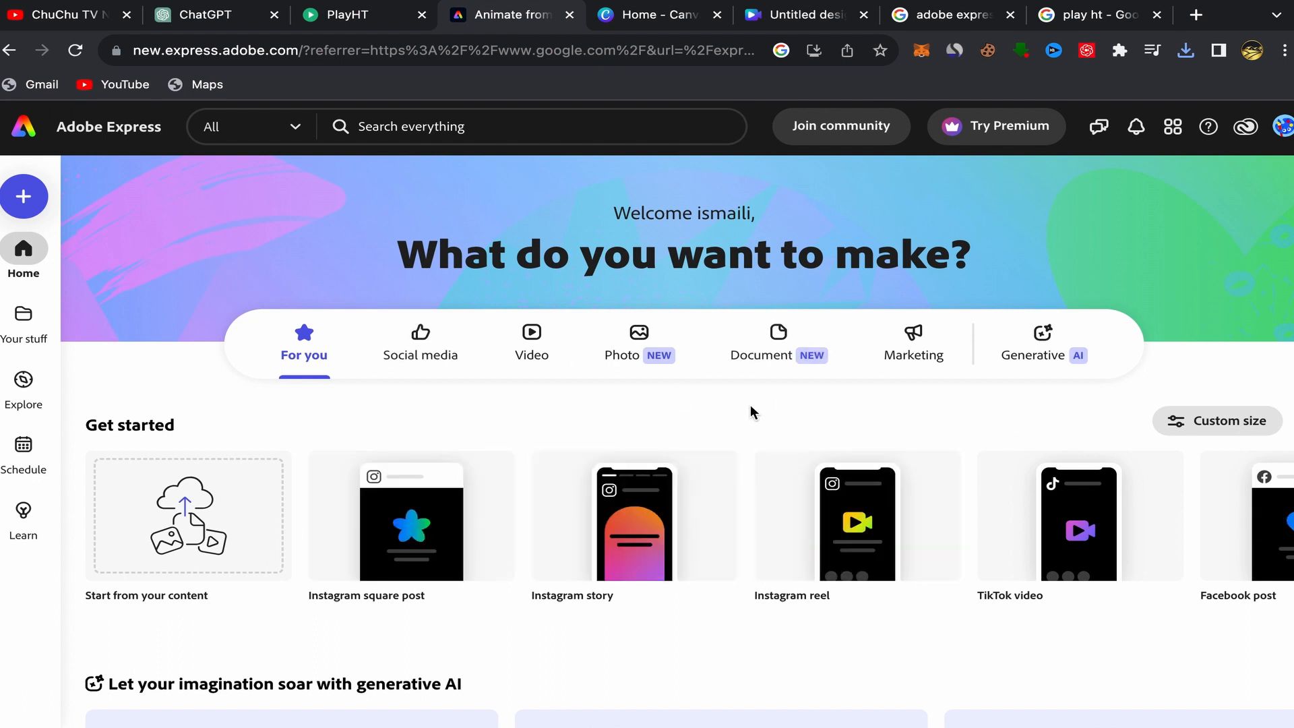
pyautogui.scroll(-3, 751, 411)
pyautogui.scroll(-9, 749, 406)
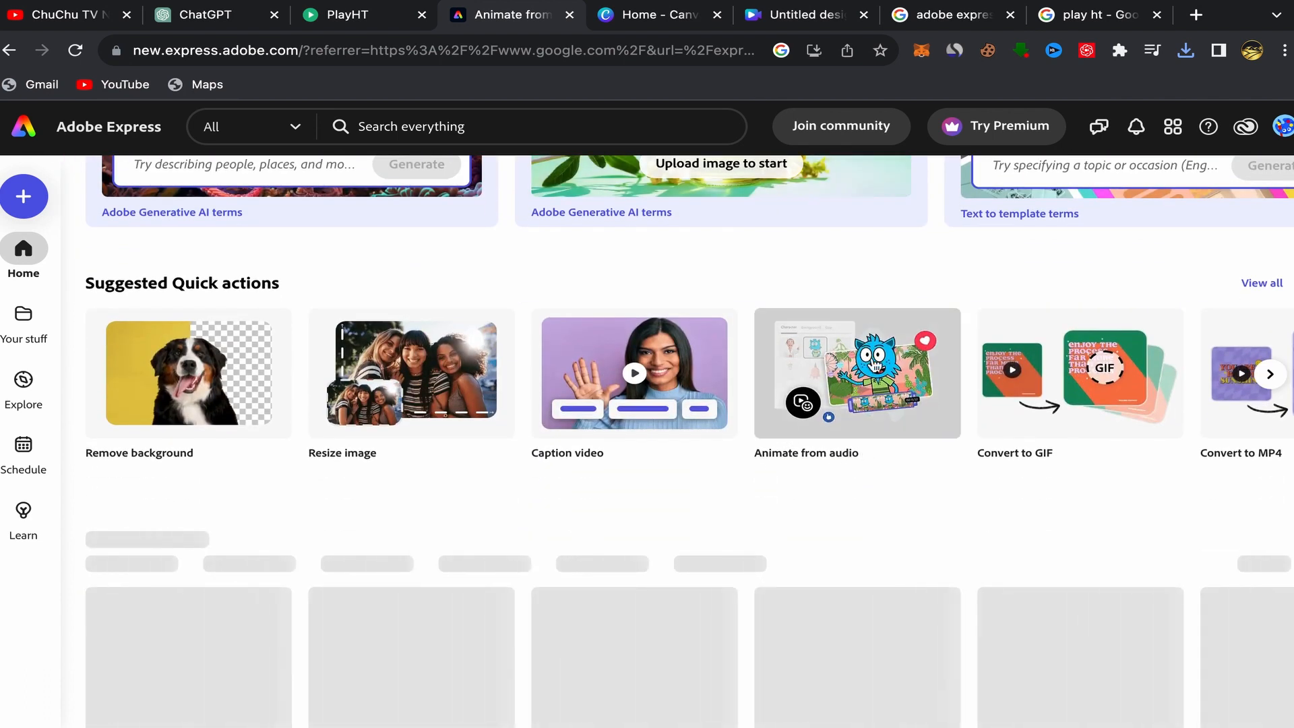
pyautogui.click(857, 370)
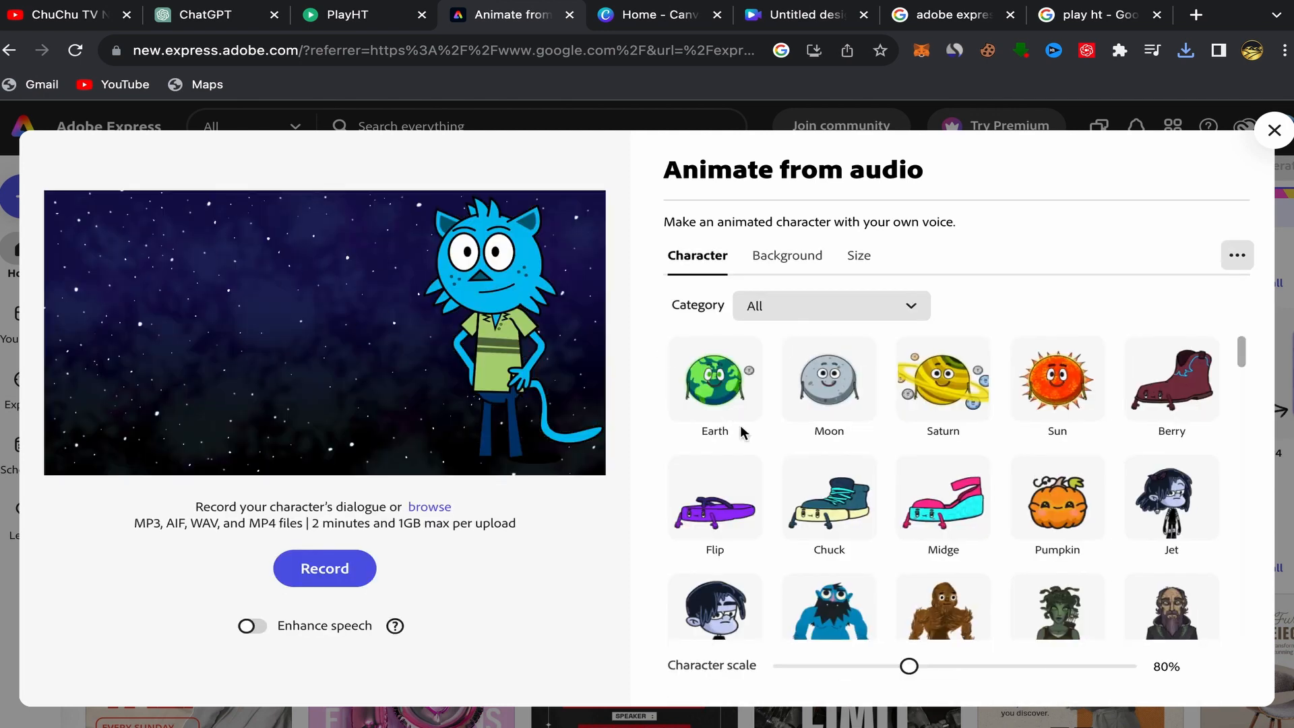
# Review the Size options for YouTube, keeping the landscape 16:9 format.
pyautogui.click(862, 261)
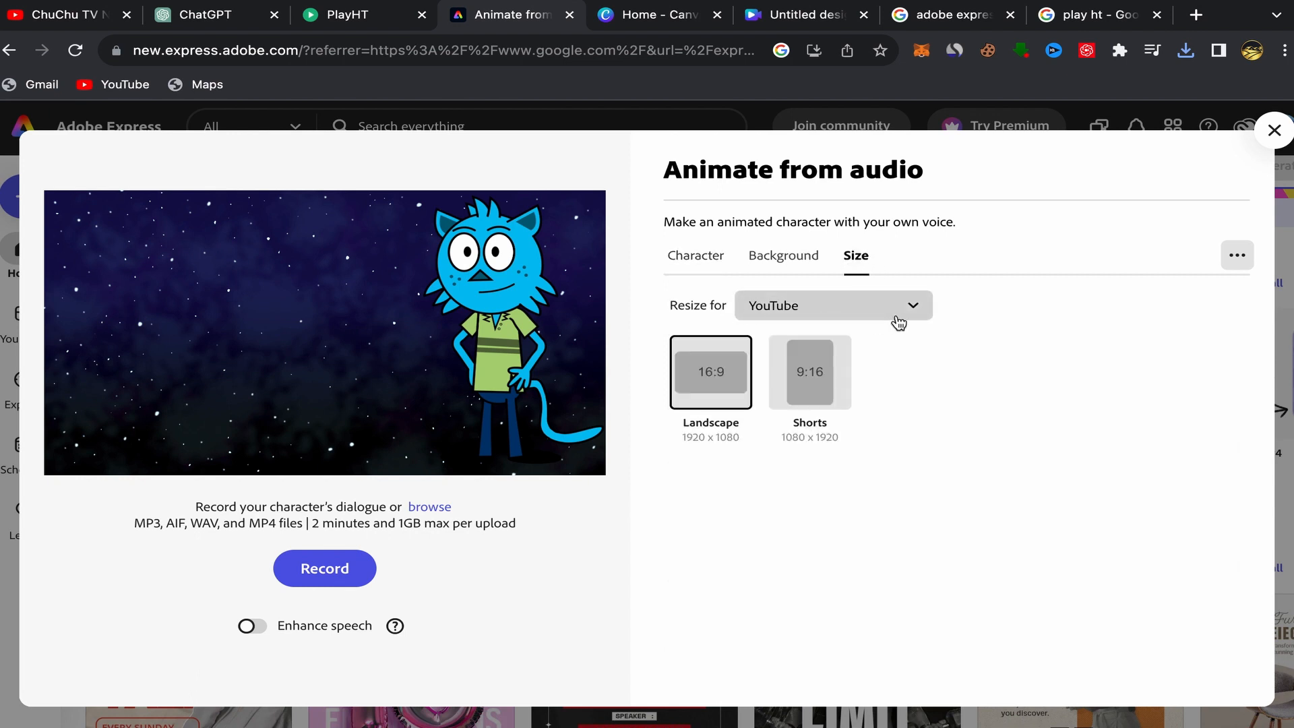
pyautogui.click(921, 317)
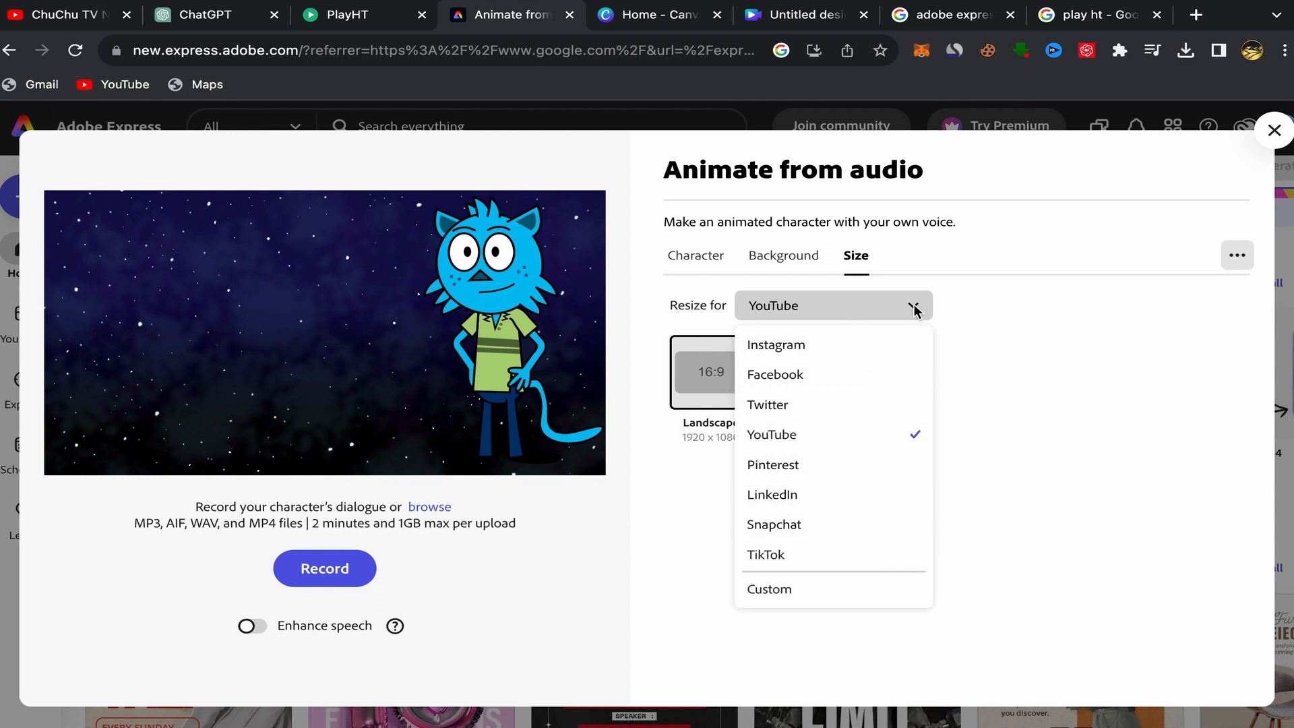
pyautogui.click(974, 332)
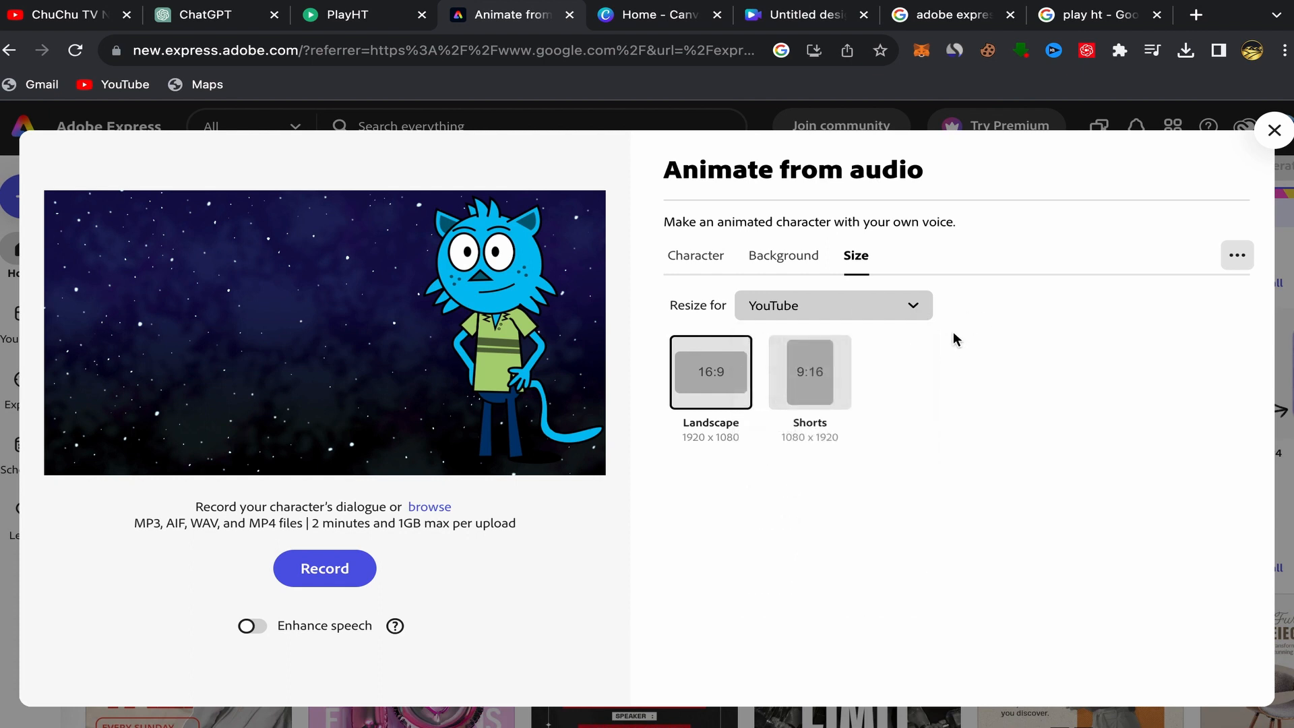
pyautogui.click(709, 267)
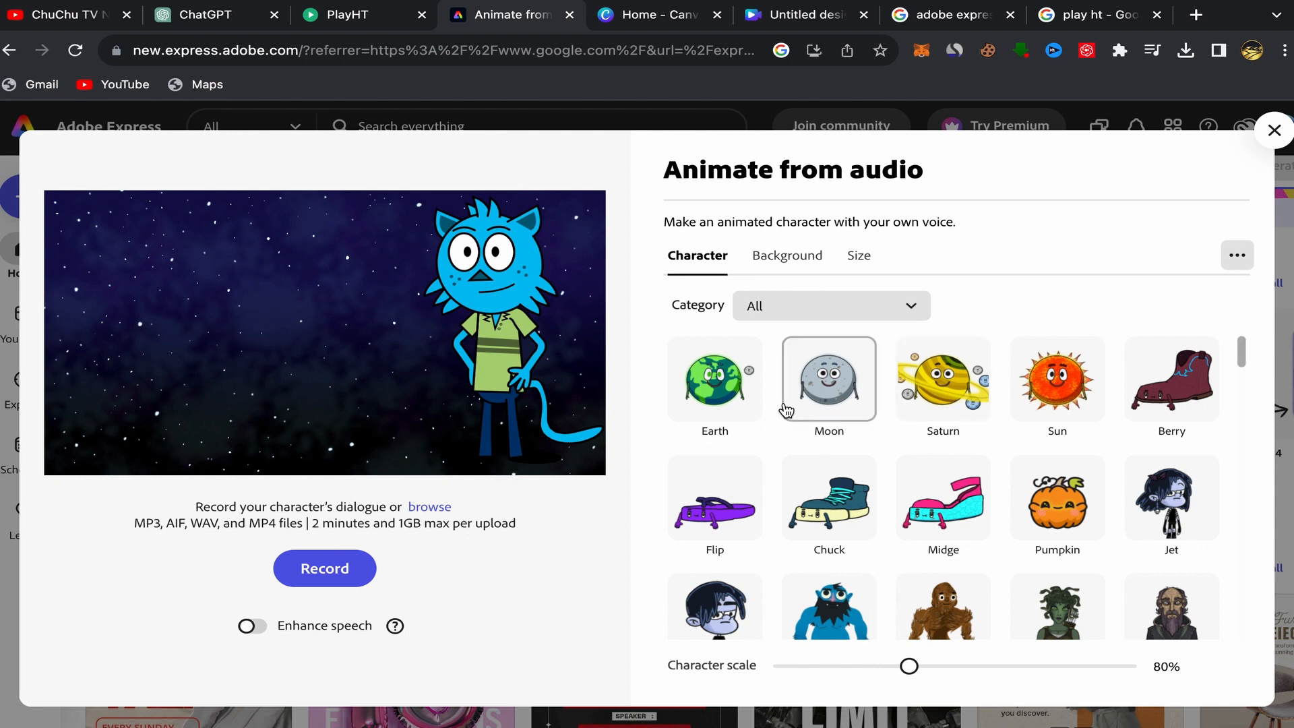
# Pick the GOAT character from the character list and enlarge it to about 112% scale.
pyautogui.scroll(-2, 937, 496)
pyautogui.scroll(-4, 942, 525)
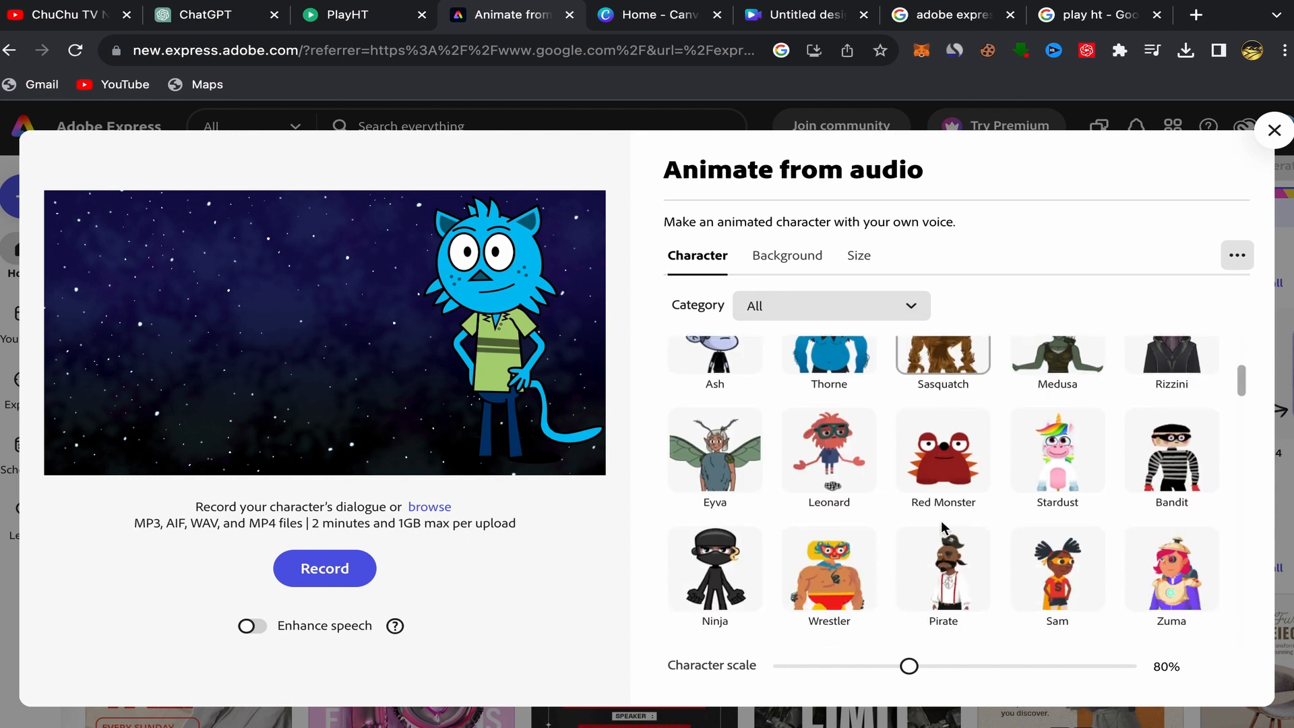
pyautogui.scroll(-10, 942, 526)
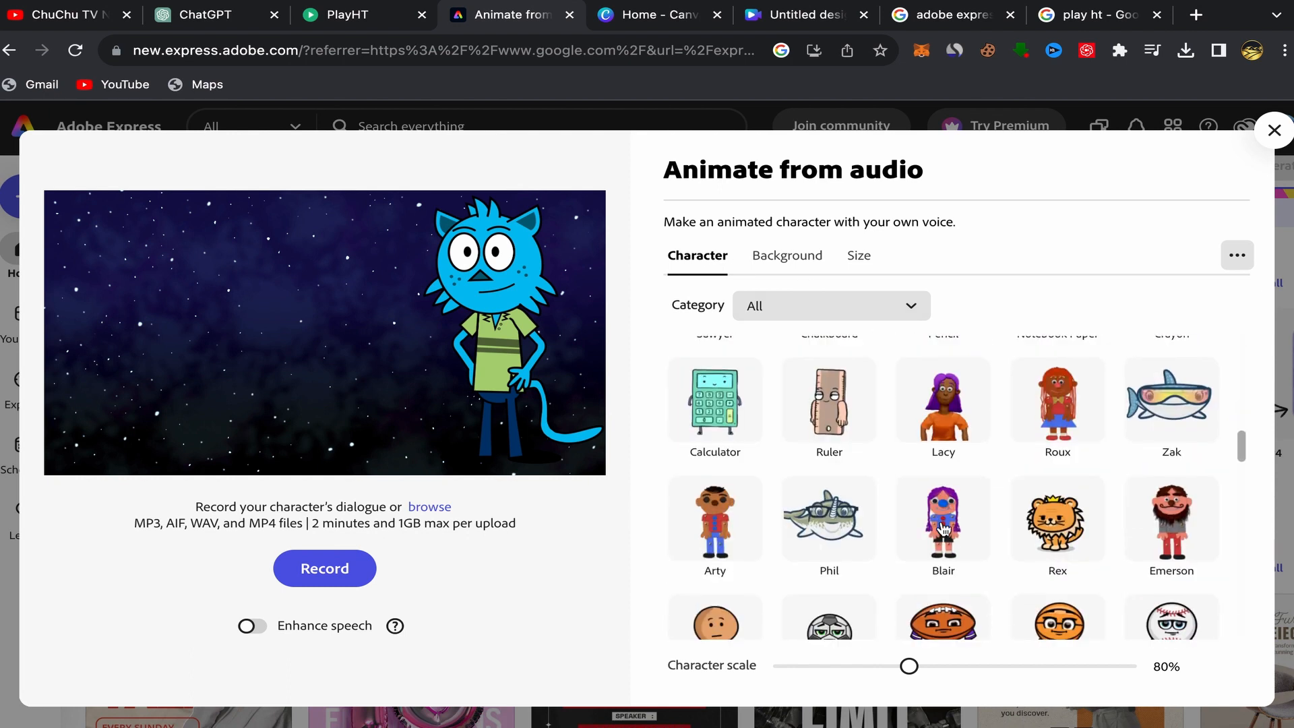
pyautogui.scroll(-10, 942, 529)
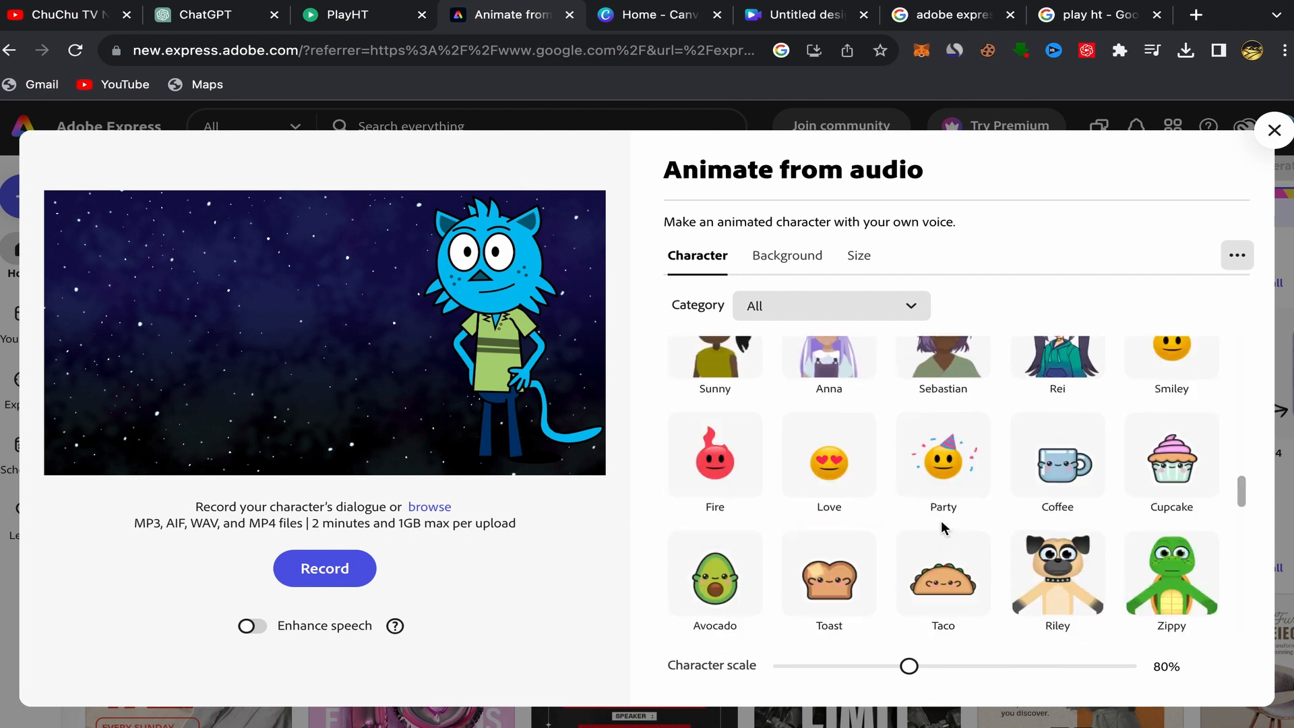
pyautogui.scroll(-10, 943, 527)
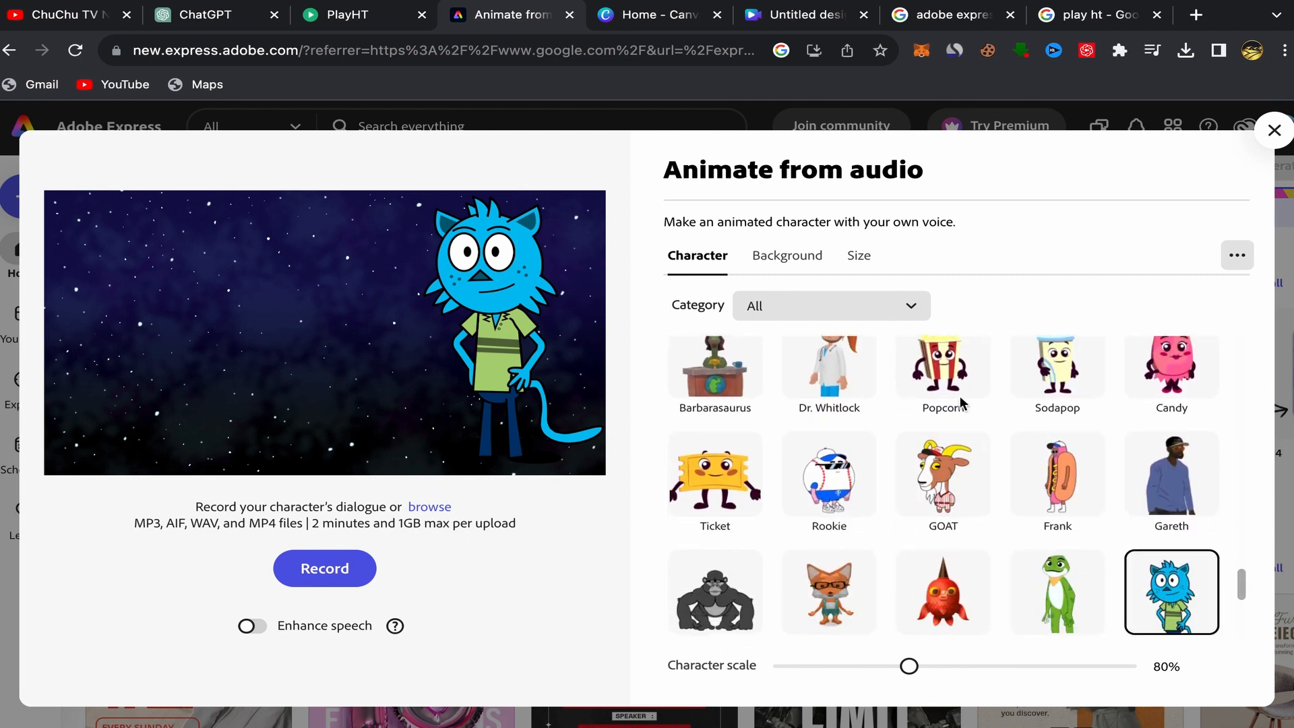
pyautogui.click(946, 490)
pyautogui.click(1037, 481)
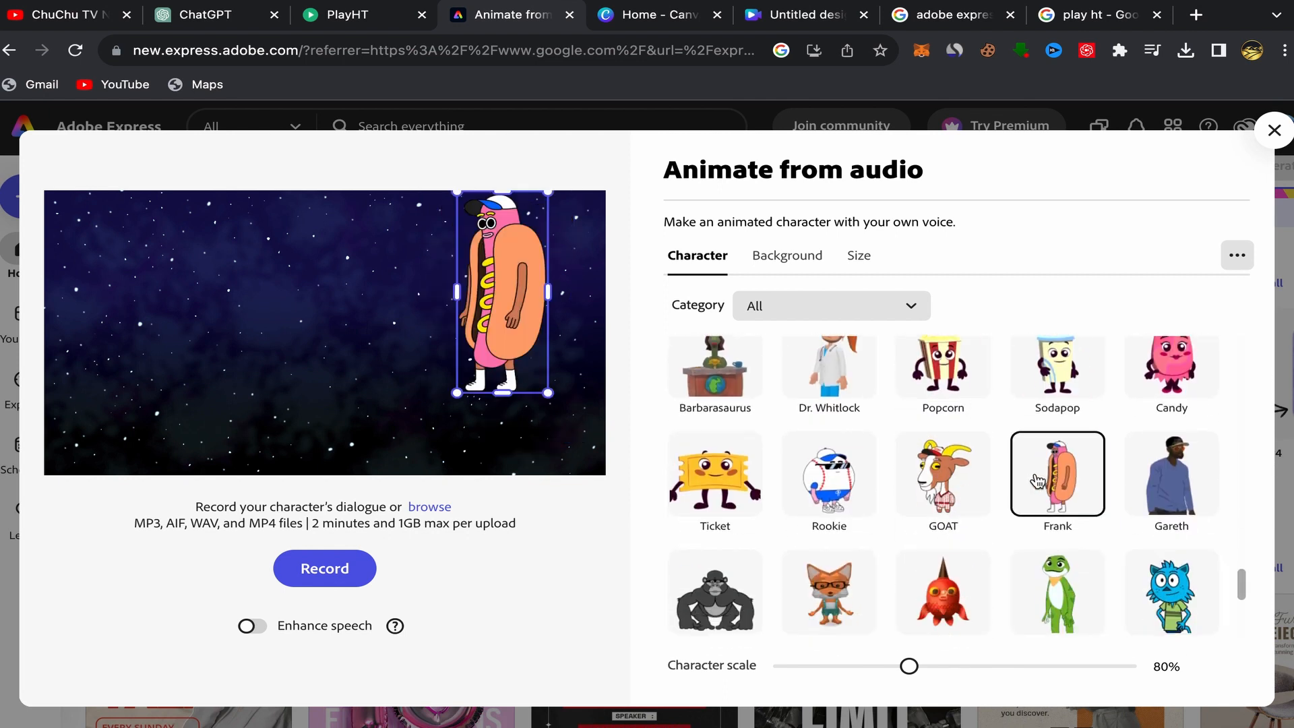
pyautogui.click(1169, 474)
pyautogui.click(960, 474)
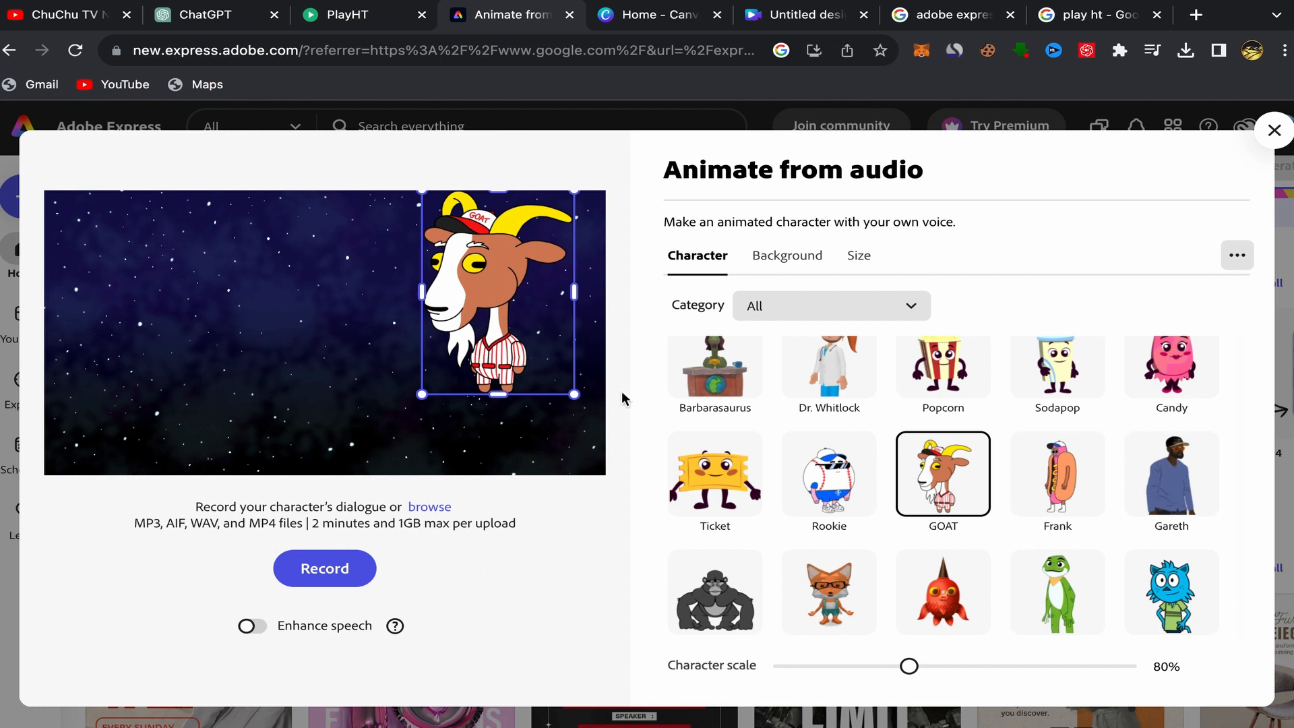
pyautogui.moveTo(422, 394); pyautogui.dragTo(361, 474)
pyautogui.click(446, 404)
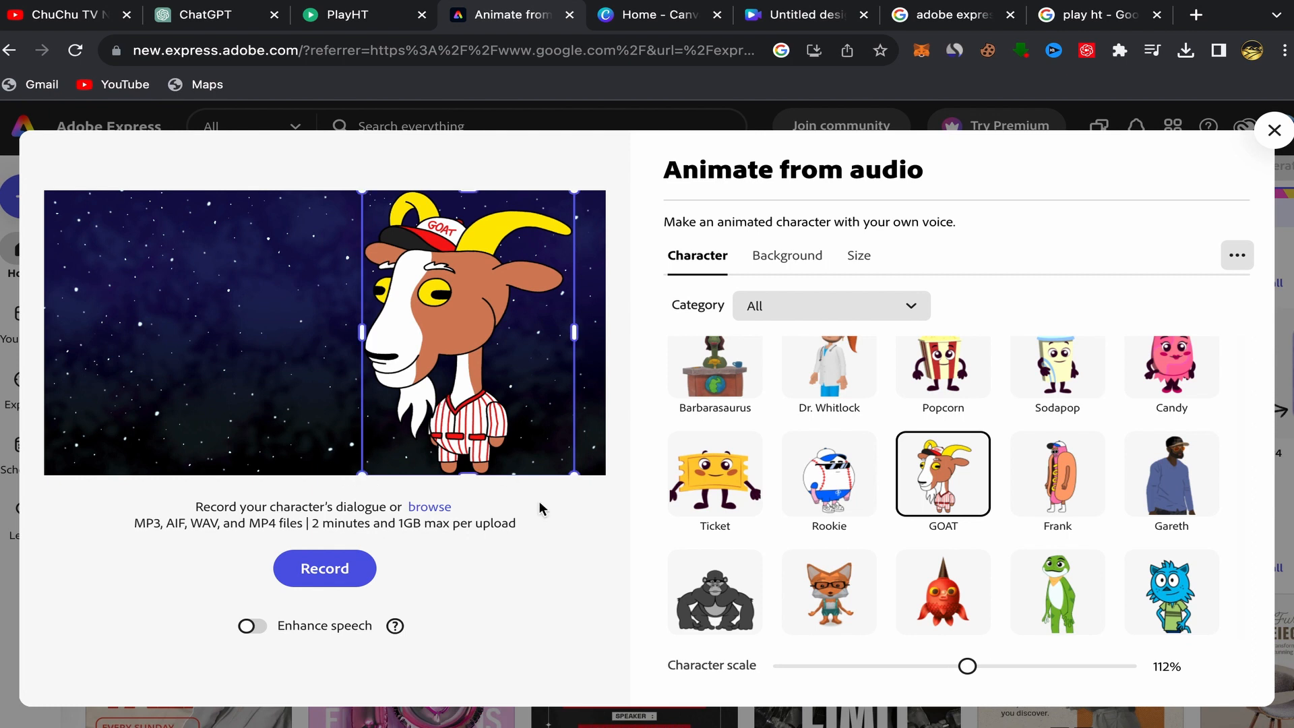
# Try several backgrounds and set the scene's background to Summer Season.
pyautogui.click(791, 267)
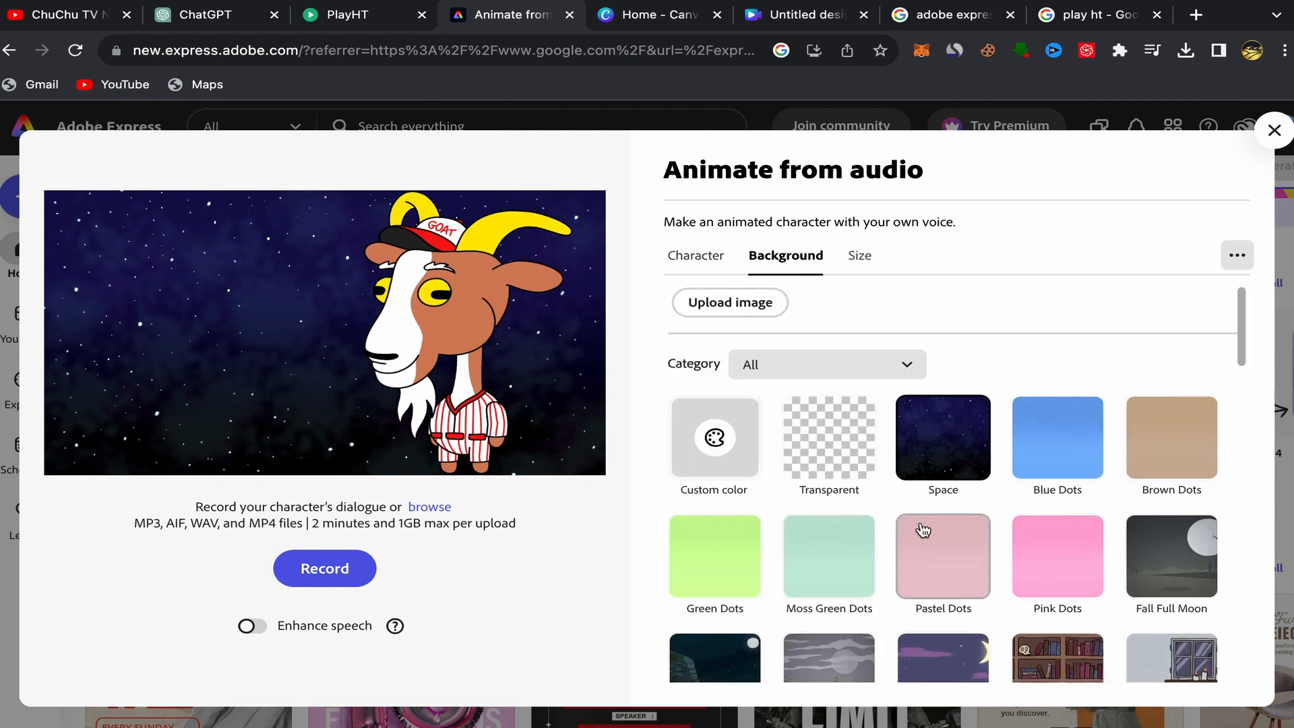
pyautogui.scroll(-5, 963, 357)
pyautogui.click(964, 357)
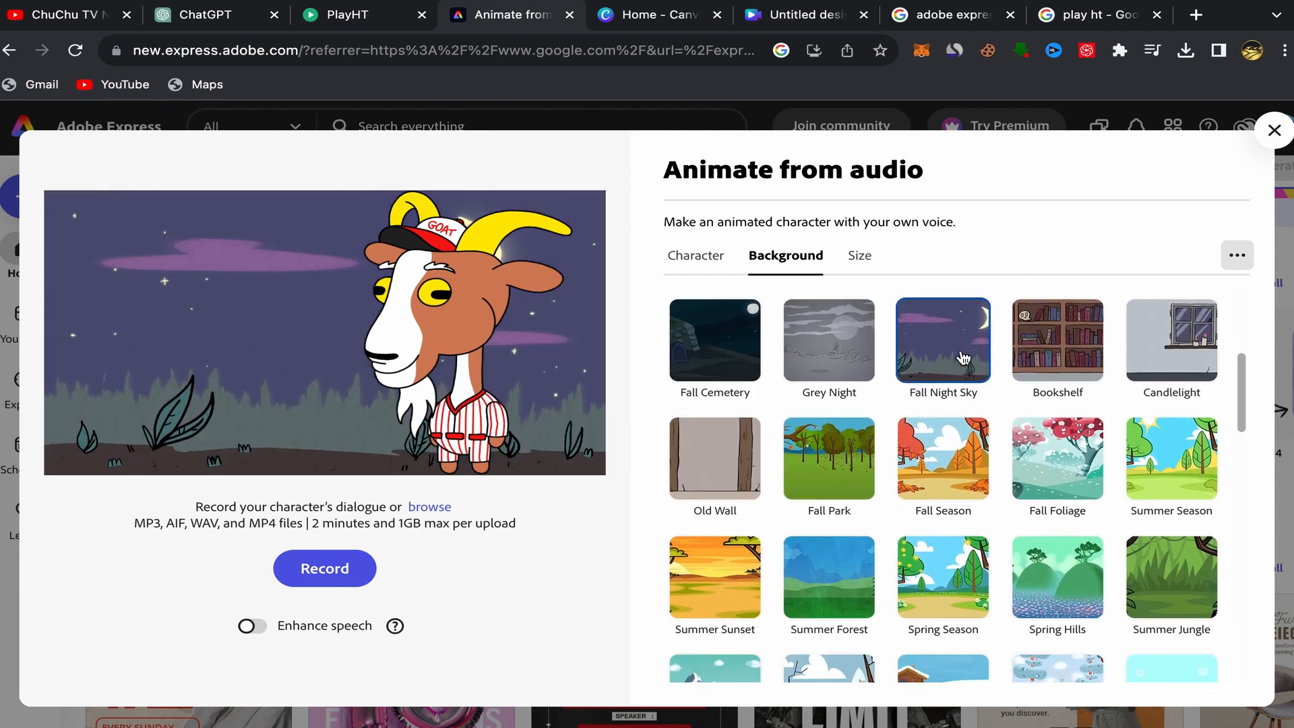
pyautogui.click(1046, 362)
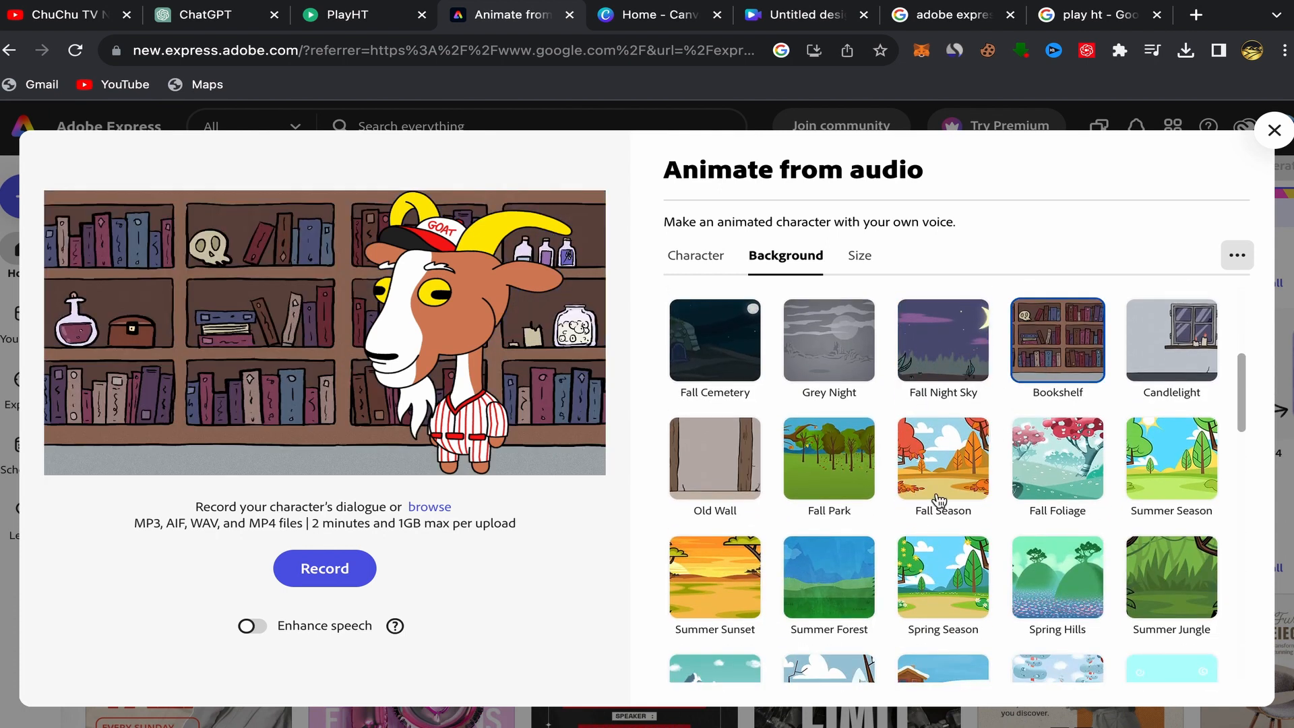
pyautogui.click(839, 480)
pyautogui.click(719, 477)
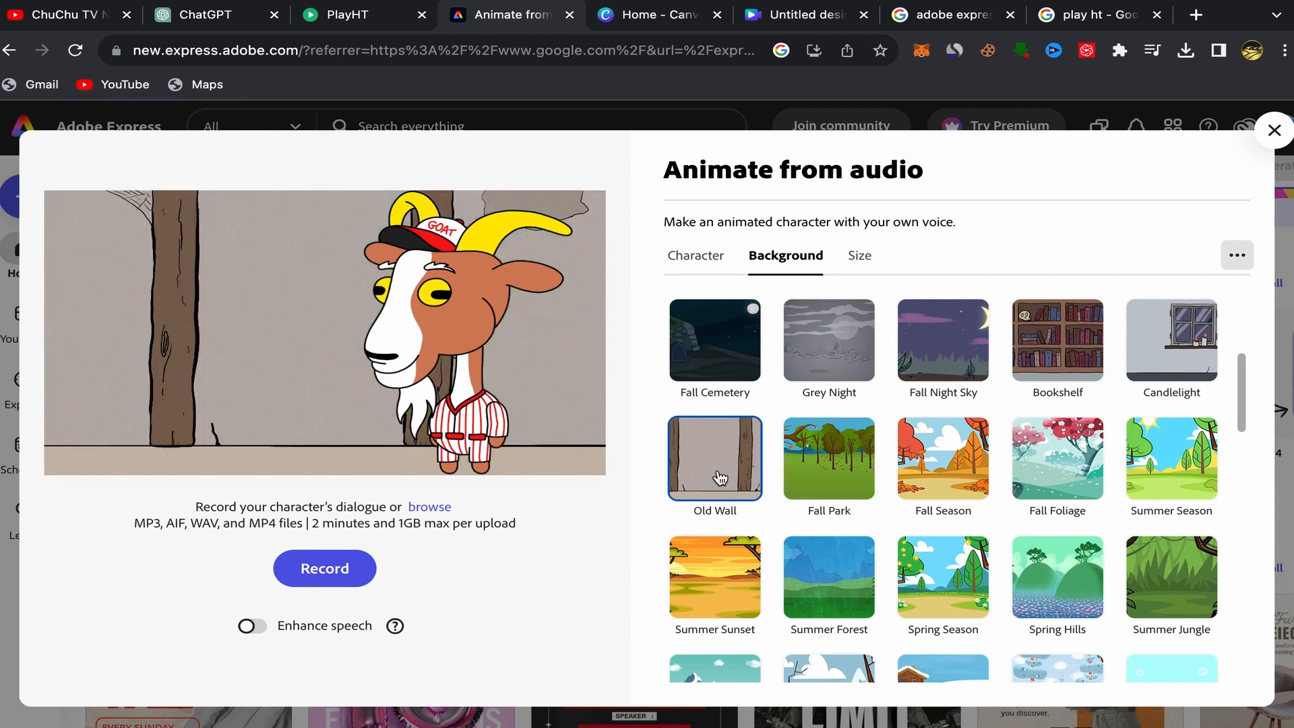
pyautogui.click(941, 470)
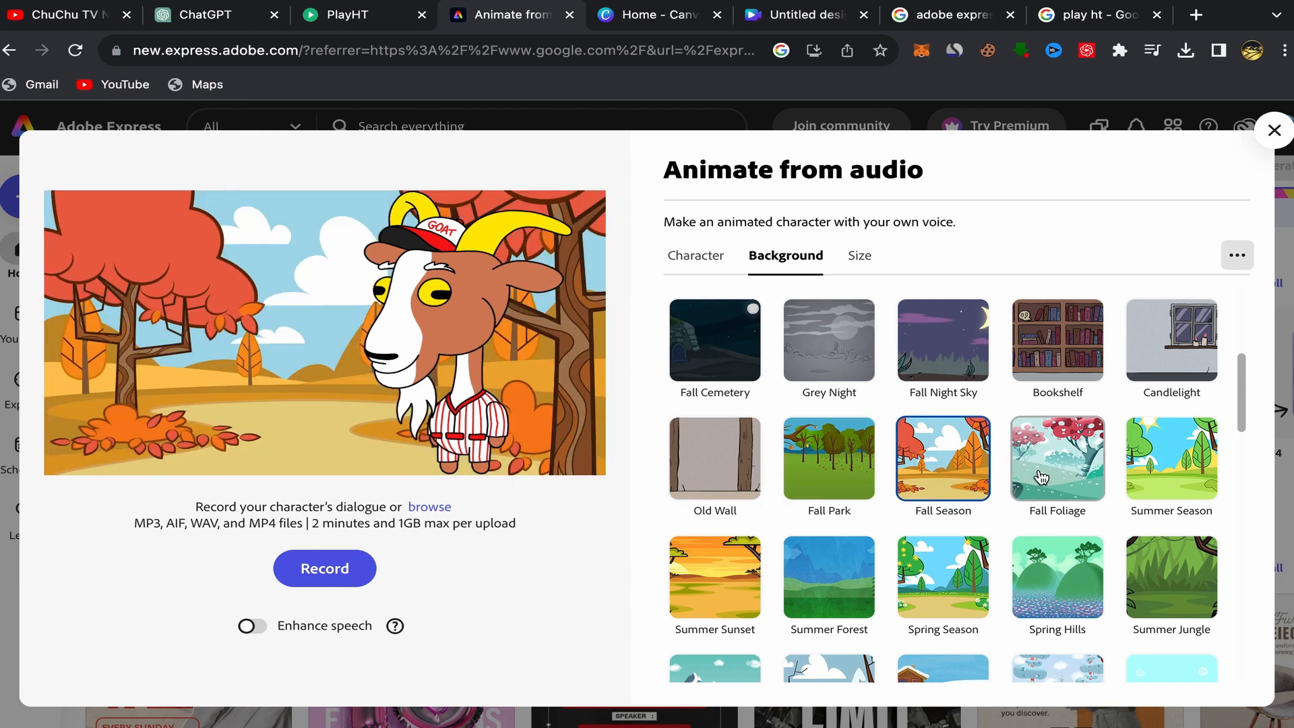
pyautogui.click(1045, 478)
pyautogui.click(1170, 471)
pyautogui.scroll(-3, 1169, 472)
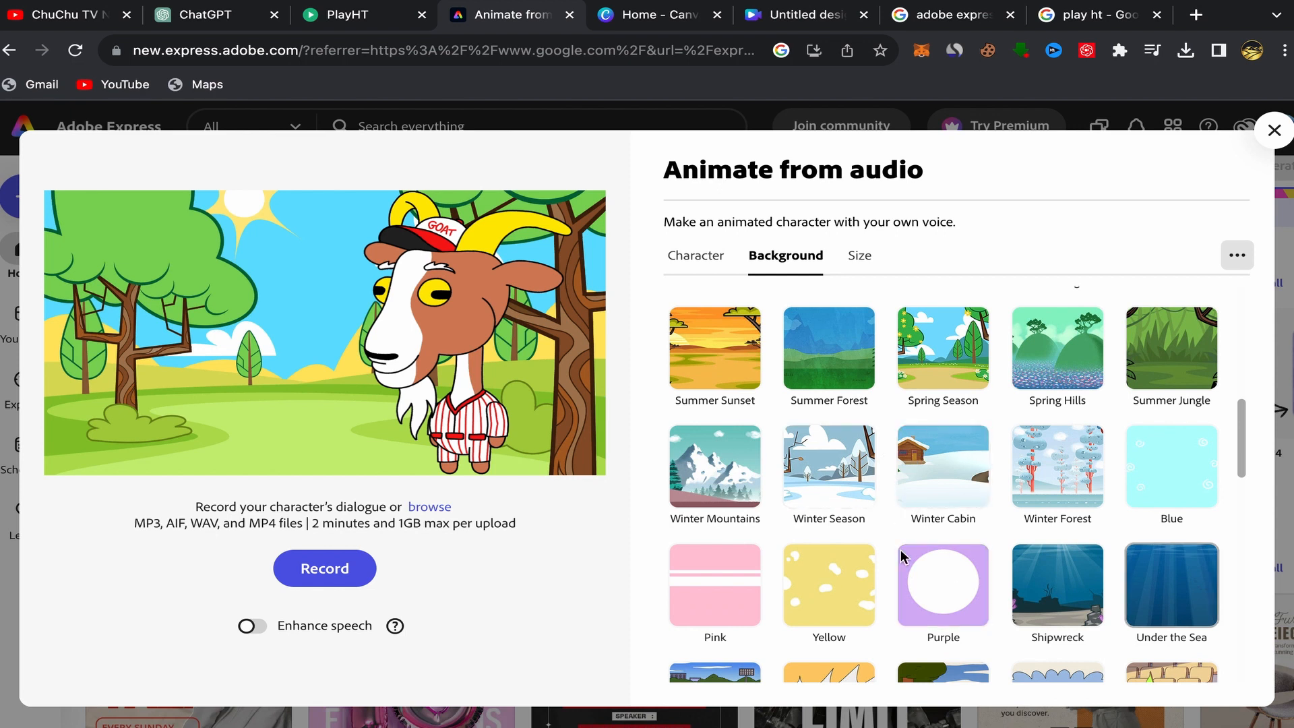
pyautogui.scroll(-5, 871, 552)
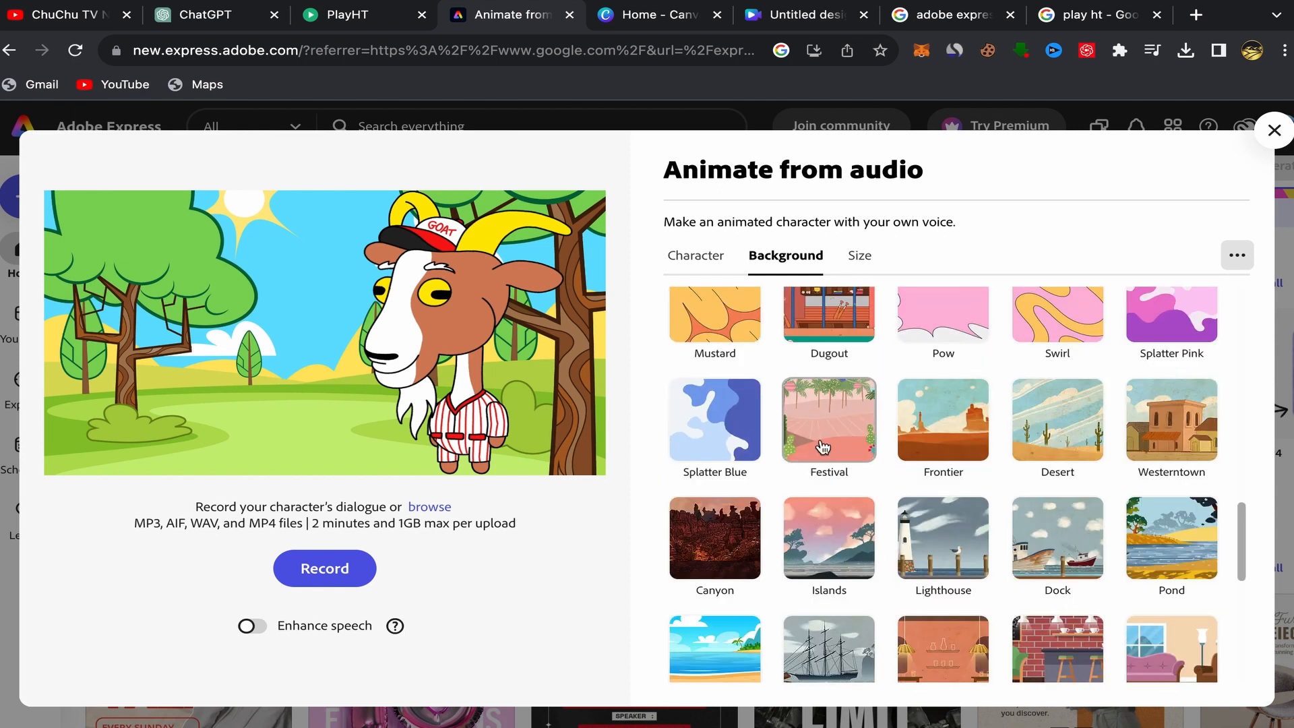
pyautogui.scroll(10, 823, 447)
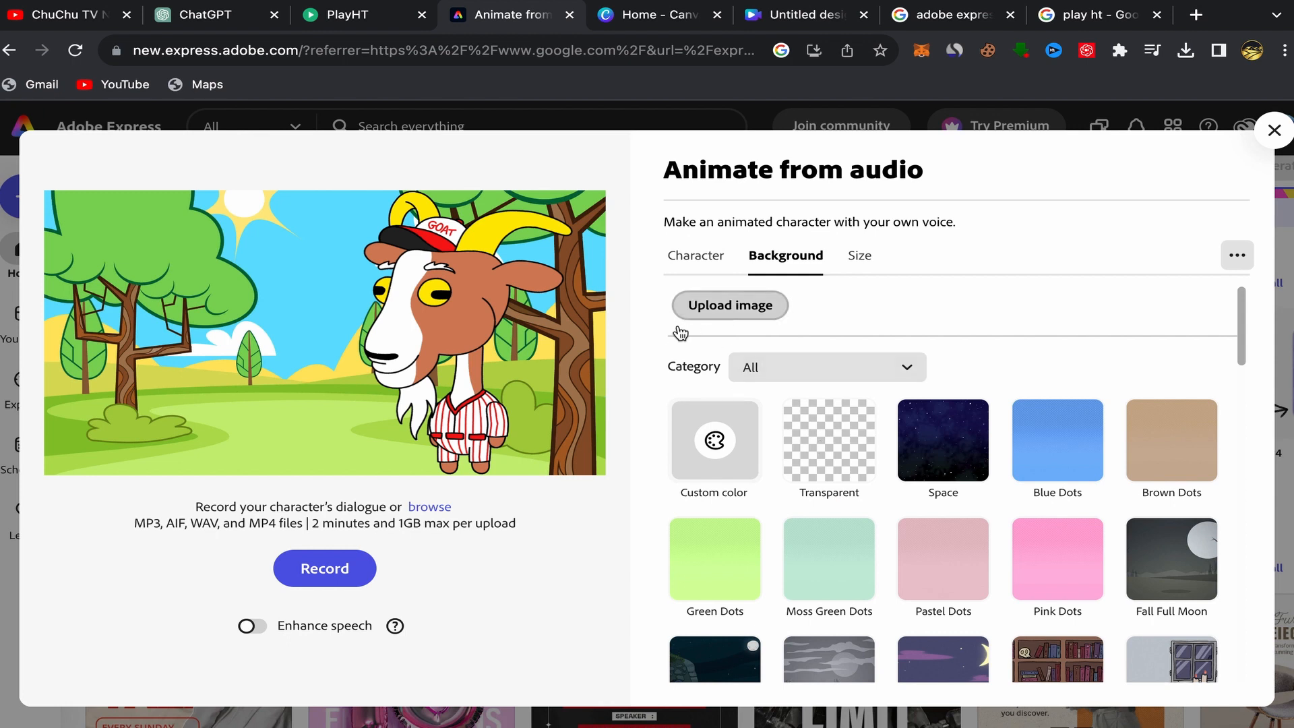
# Upload the Gray Modern Designer Zoom Virtual Background.png image as the scene's background.
pyautogui.click(736, 307)
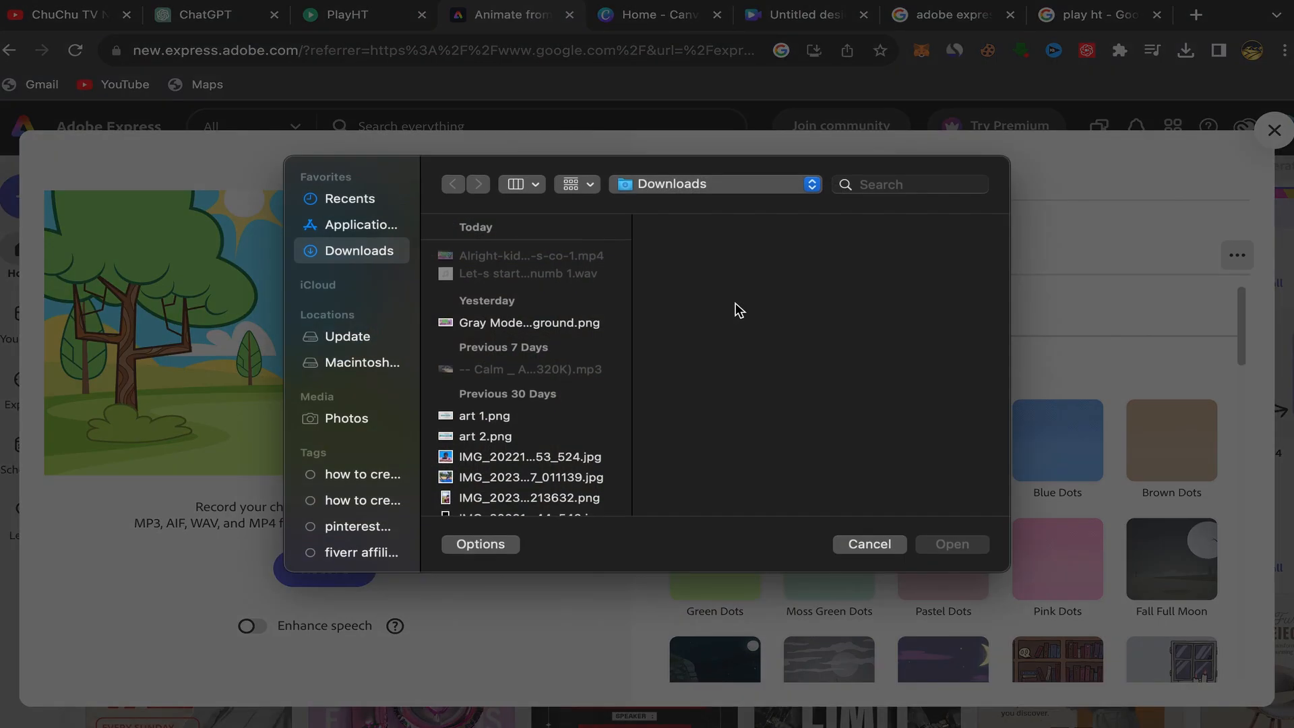
pyautogui.click(529, 321)
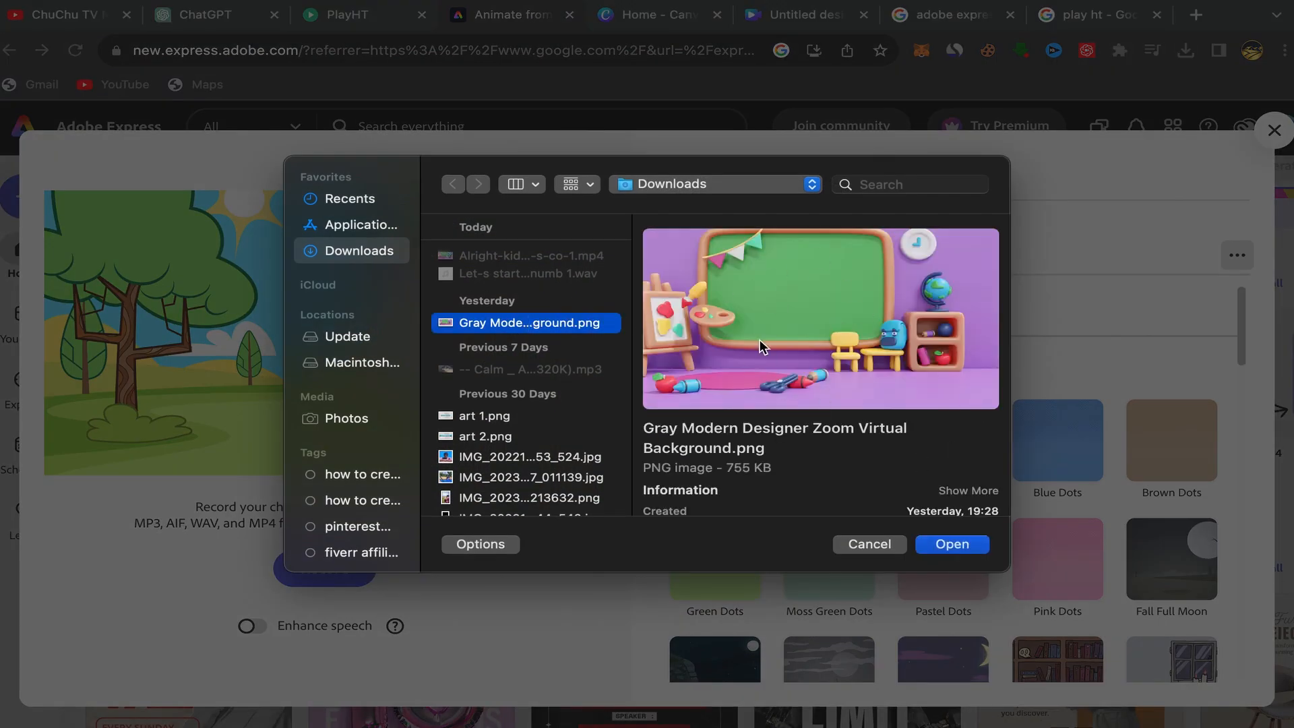
pyautogui.click(952, 545)
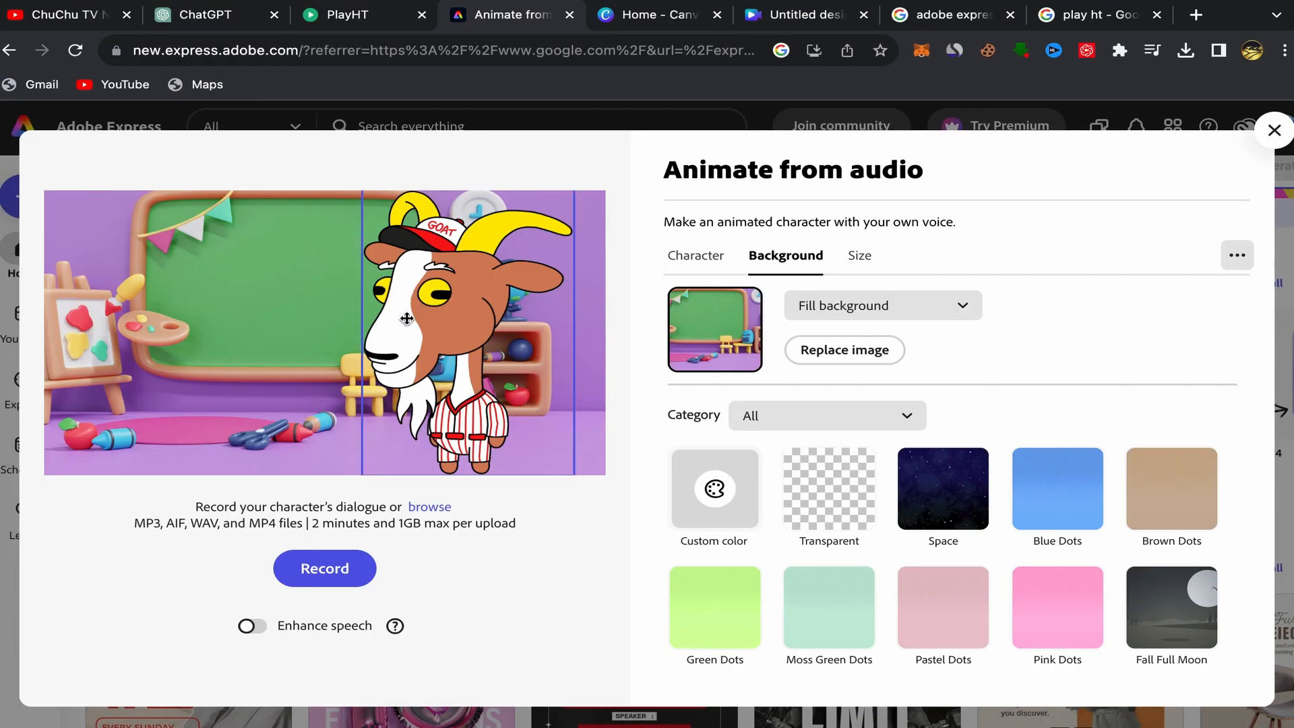
# Move the goat character to the right side of the classroom scene, keeping it fully in frame.
pyautogui.moveTo(407, 318); pyautogui.dragTo(446, 324)
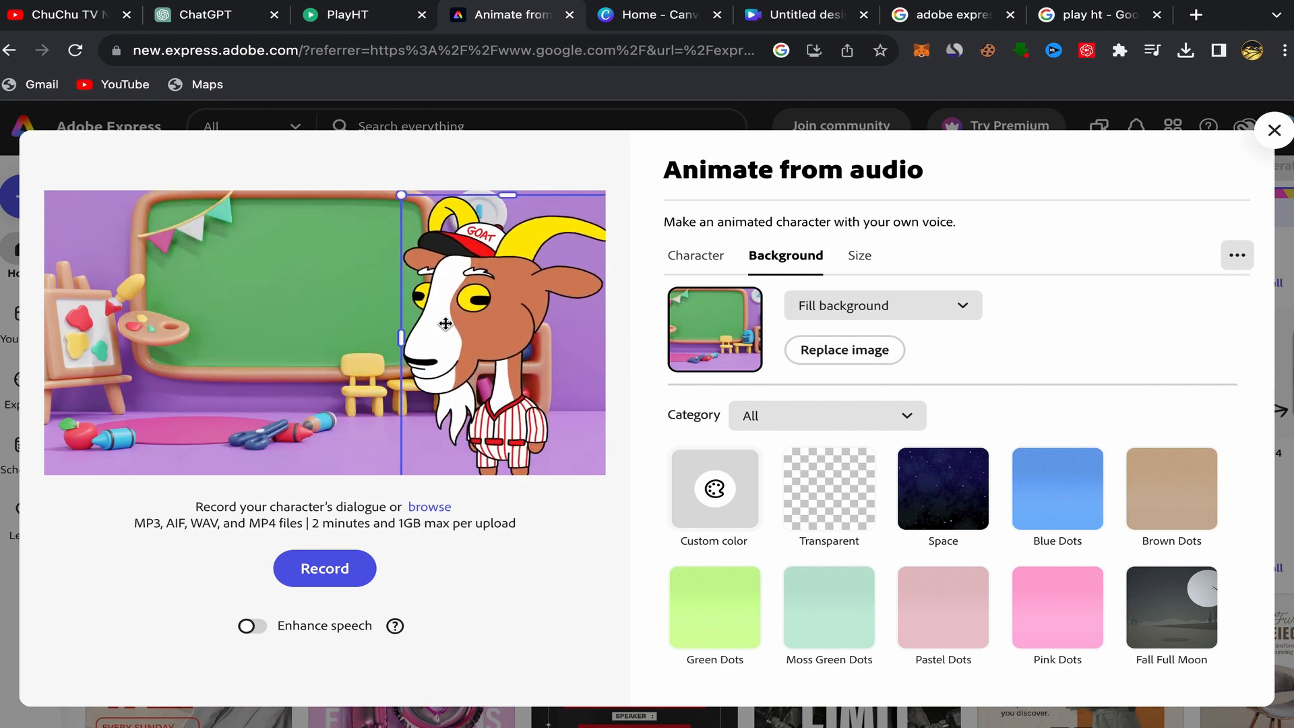
pyautogui.moveTo(402, 196); pyautogui.dragTo(411, 210)
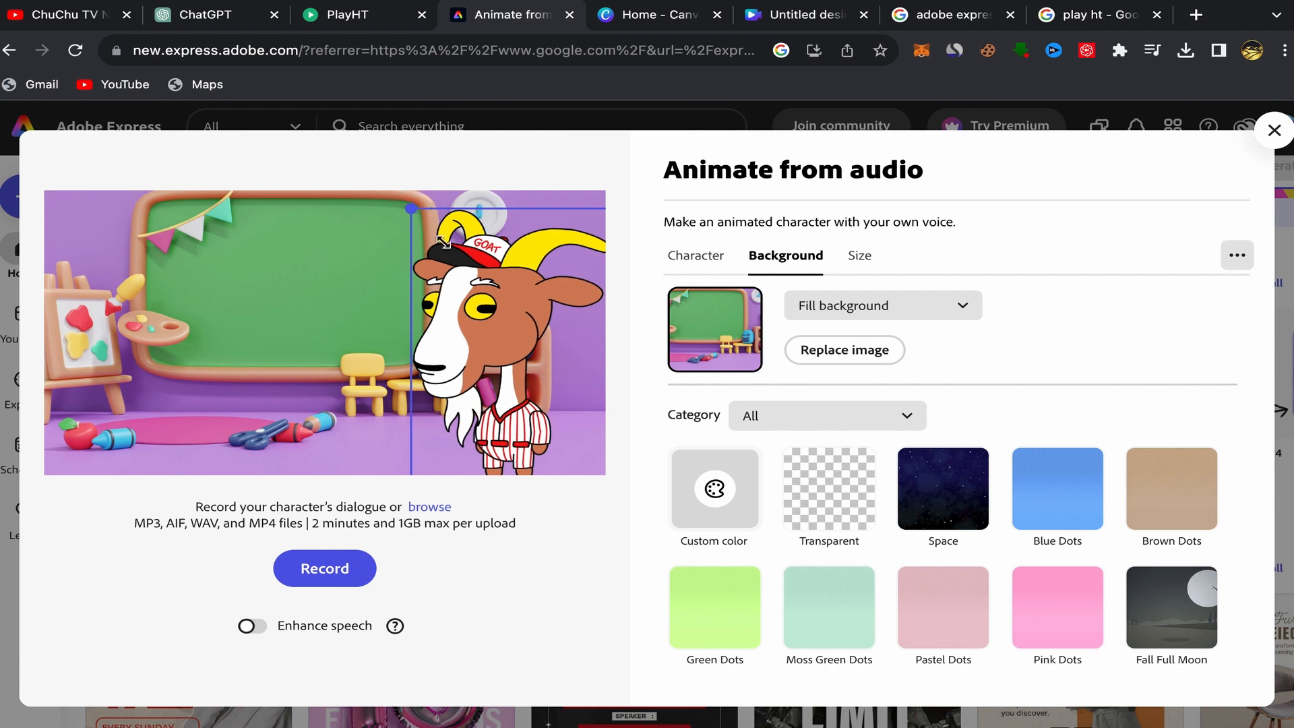
pyautogui.moveTo(489, 310)
pyautogui.mouseDown()
pyautogui.moveTo(466, 296)
pyautogui.moveTo(479, 296)
pyautogui.mouseUp()
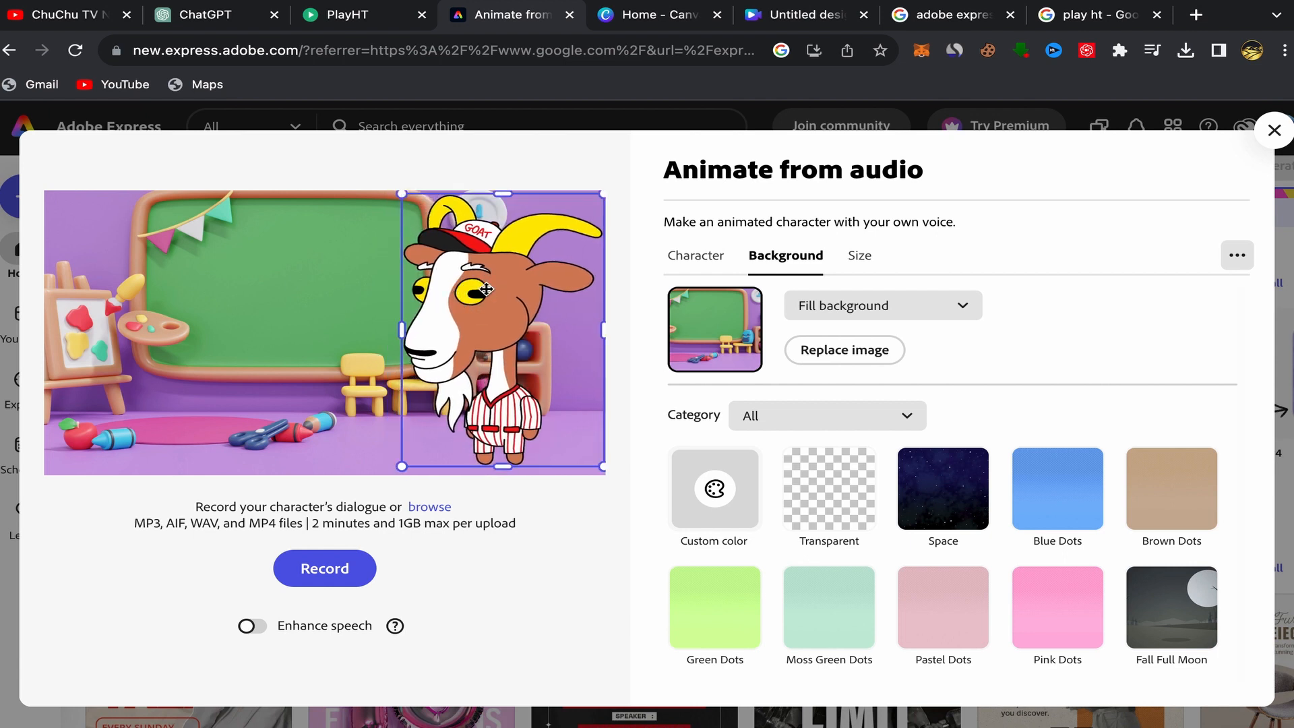
pyautogui.click(580, 568)
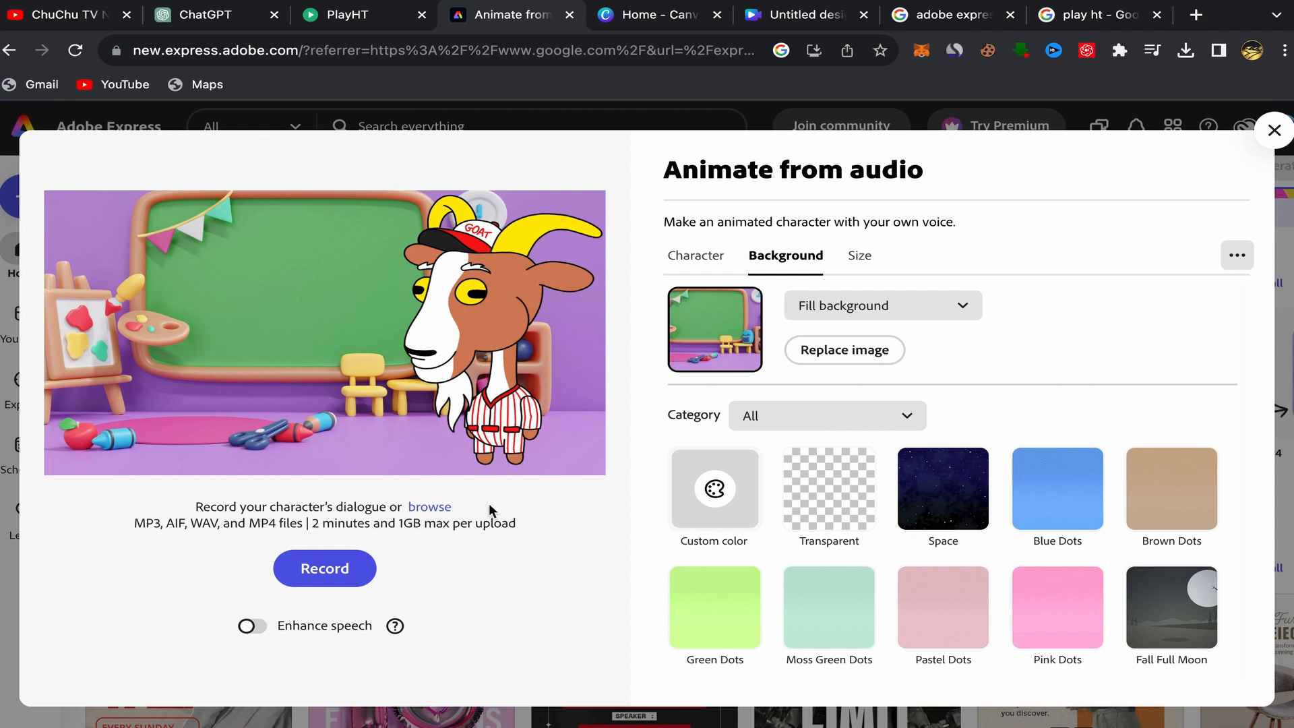
# Browse for the audio and load the file Let-s start with the numb 1.wav to animate the goat.
pyautogui.click(430, 511)
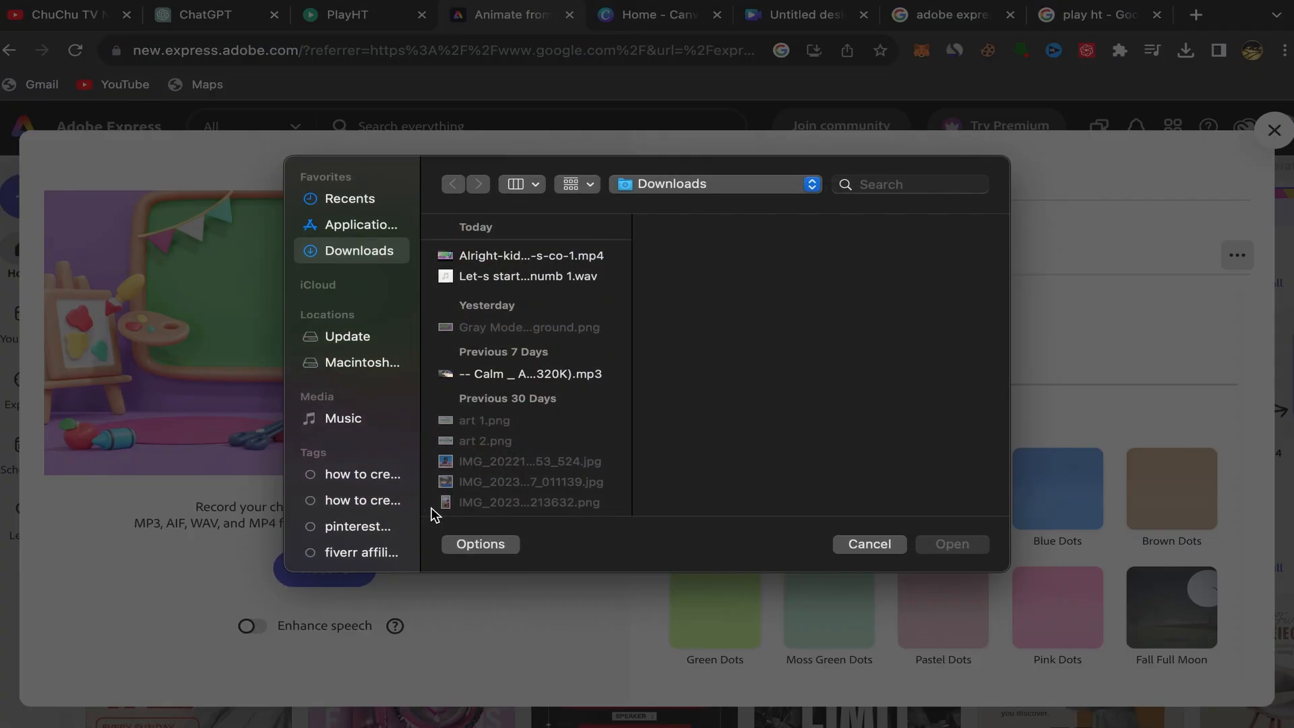
pyautogui.click(478, 276)
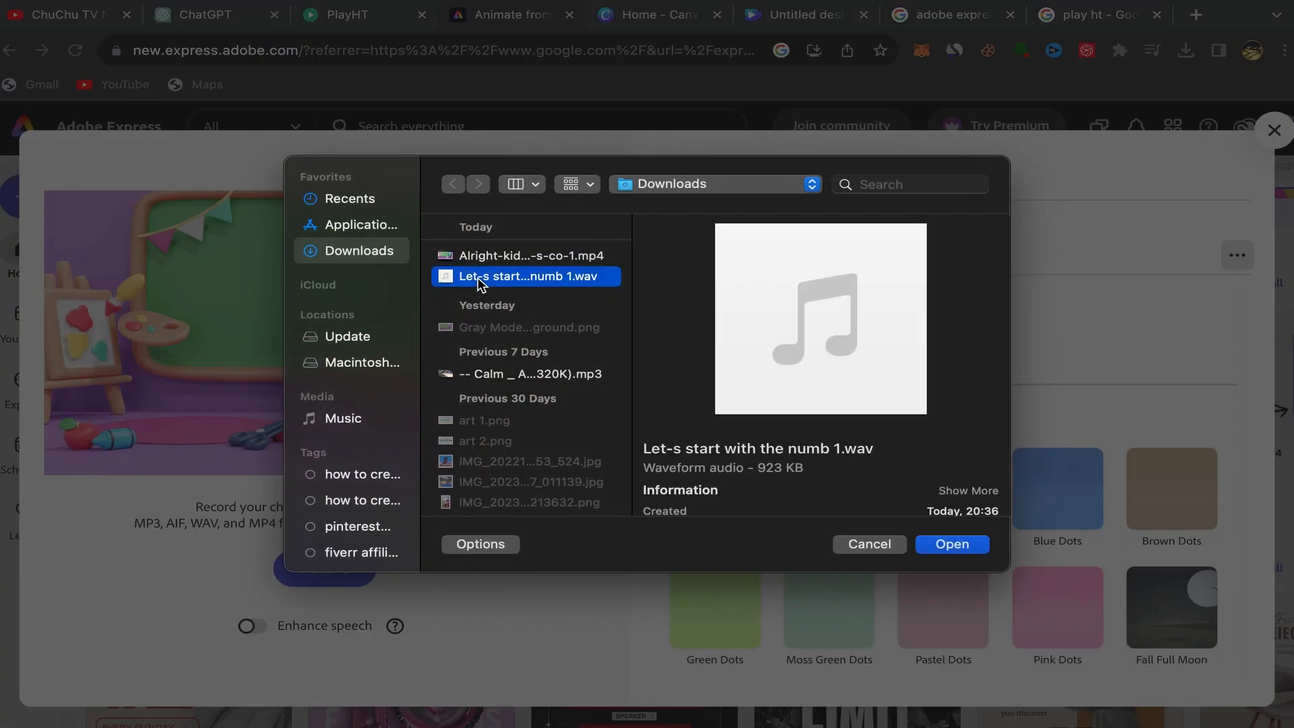
pyautogui.moveTo(815, 406)
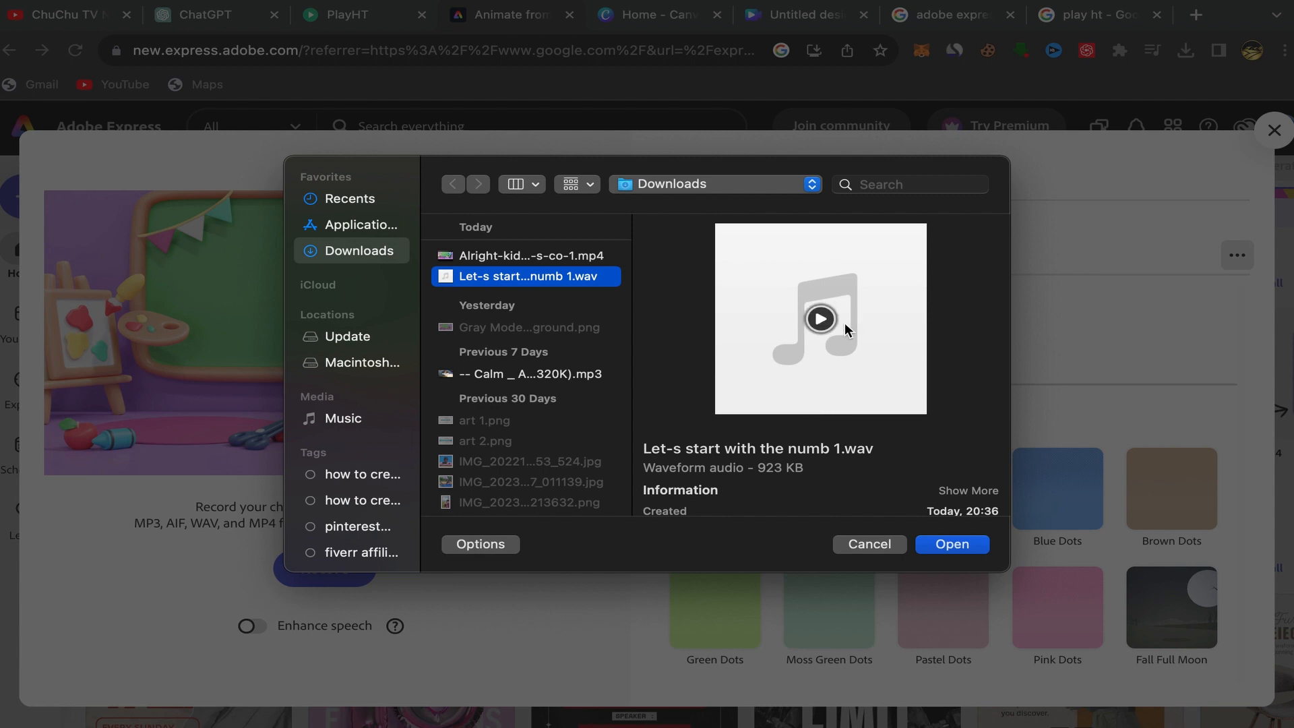
pyautogui.click(820, 319)
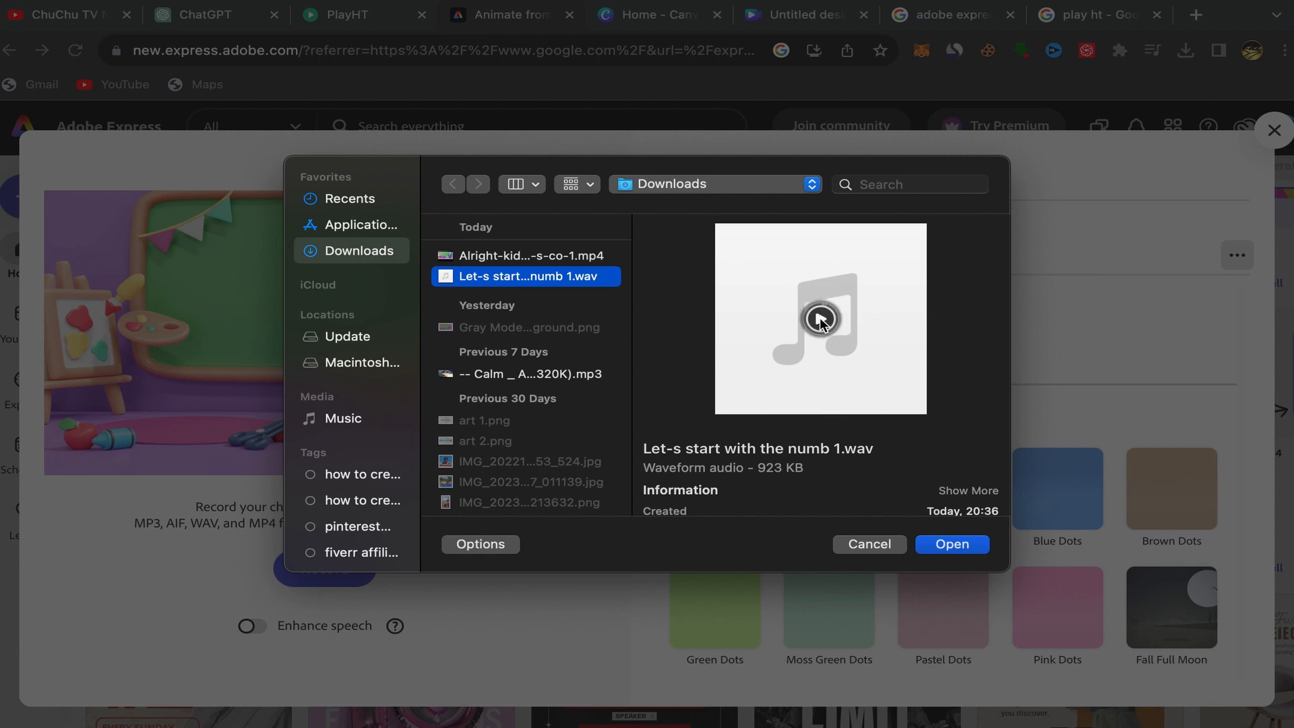
pyautogui.click(952, 544)
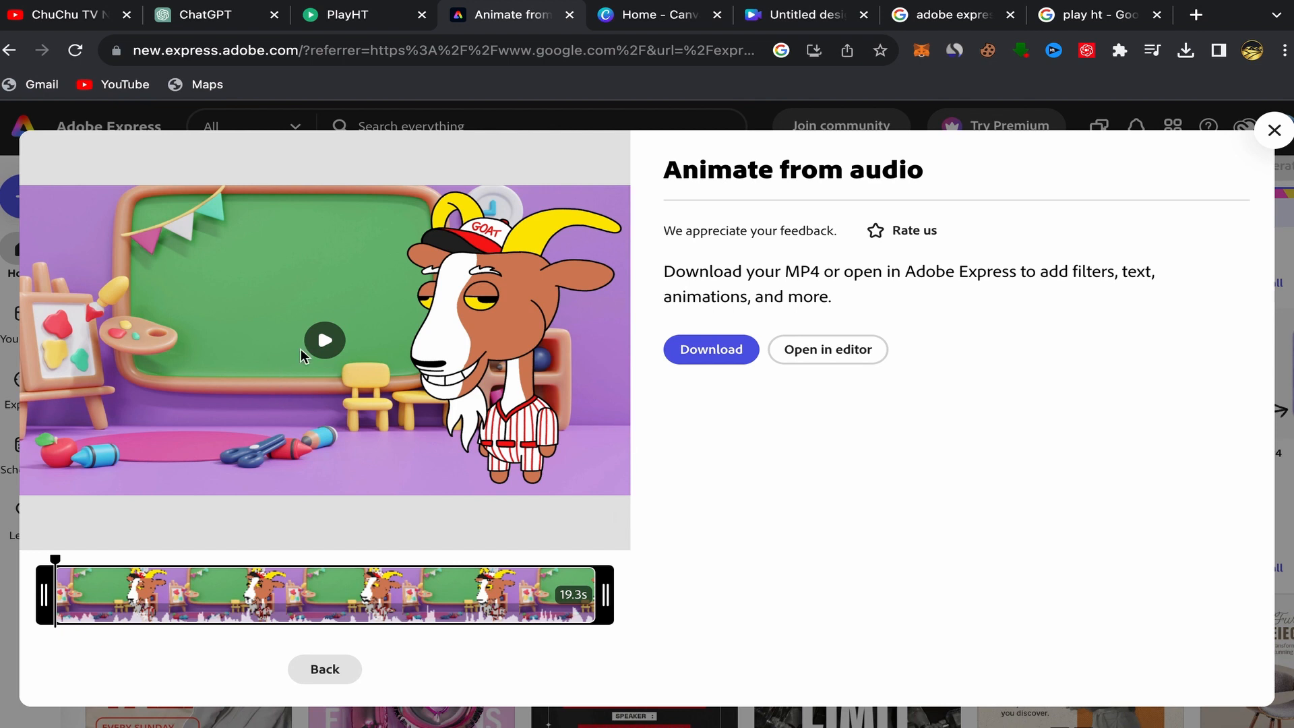
# Play back the generated goat animation to review it.
pyautogui.click(327, 342)
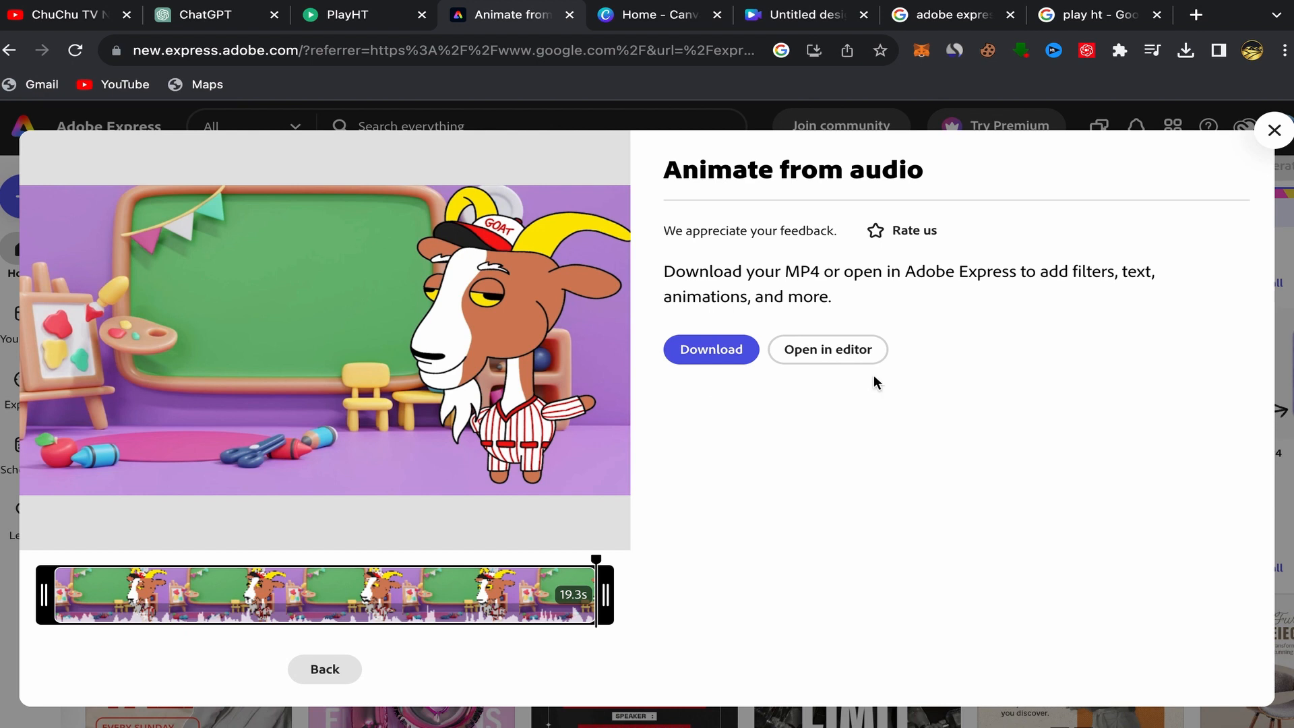
pyautogui.click(676, 24)
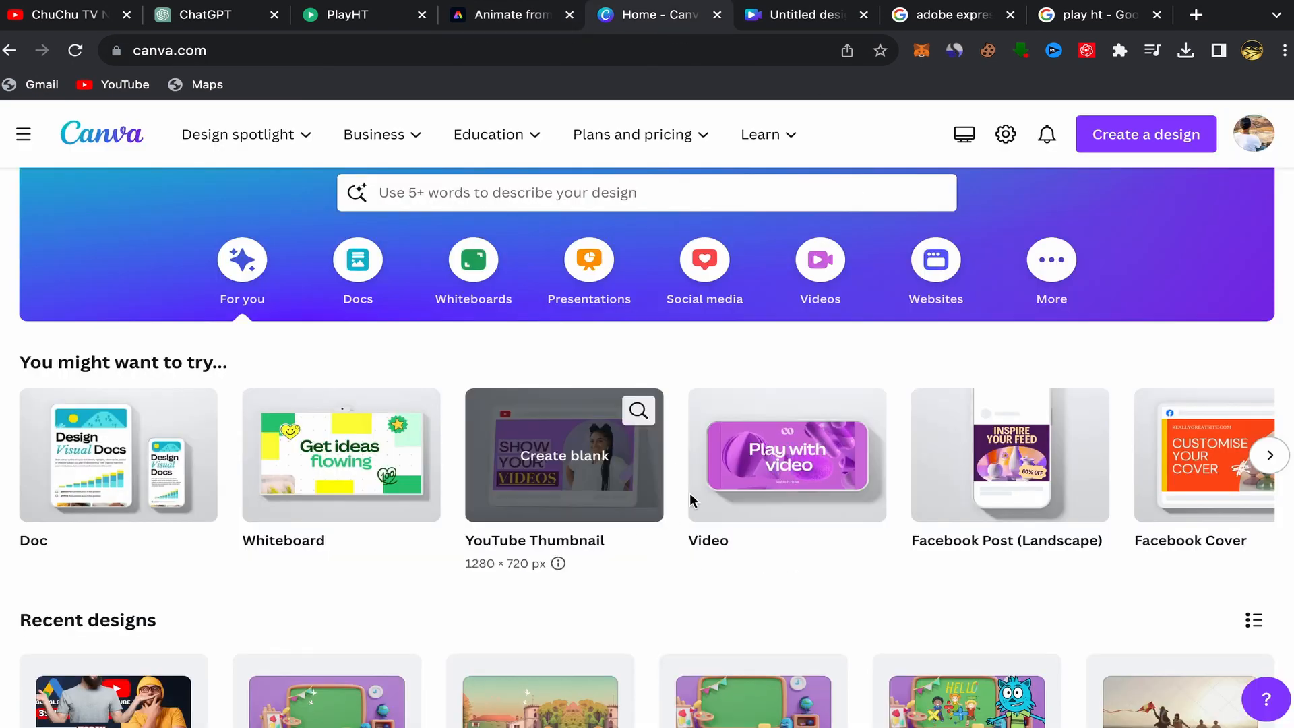
pyautogui.click(514, 19)
pyautogui.moveTo(282, 331)
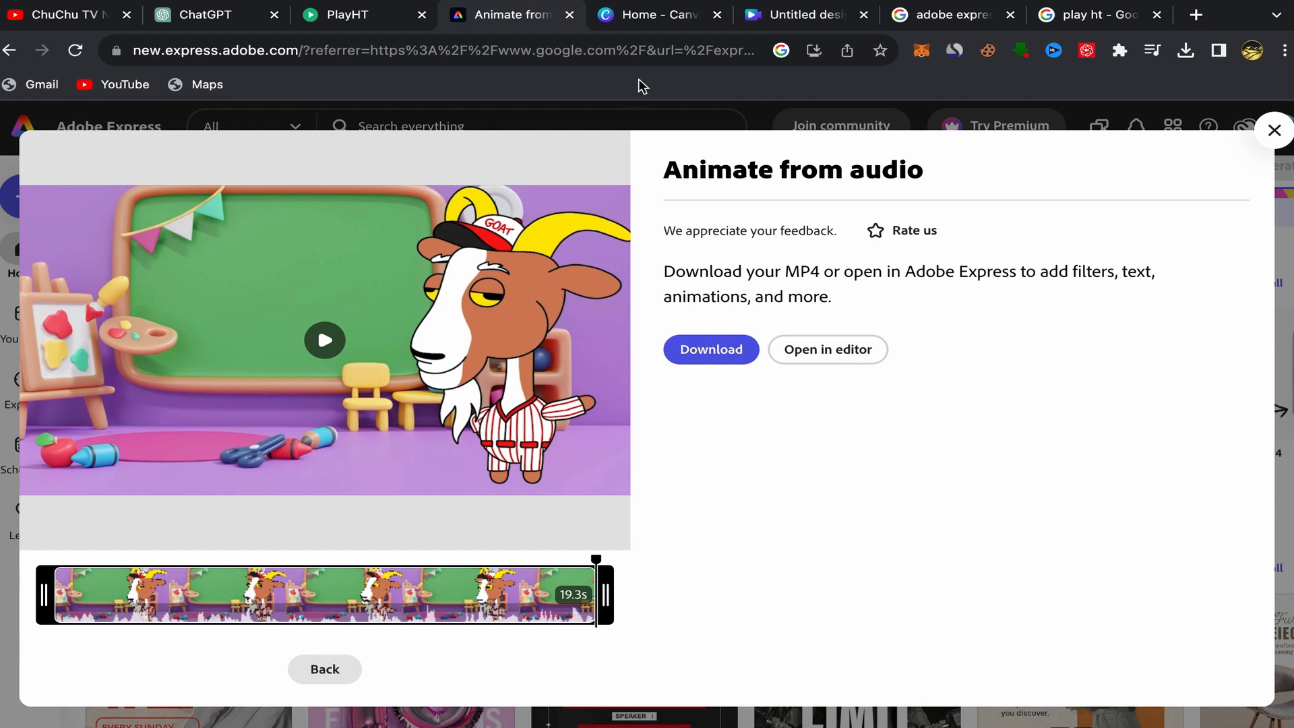
# Switch to the Untitled design video project in Canva.
pyautogui.click(672, 9)
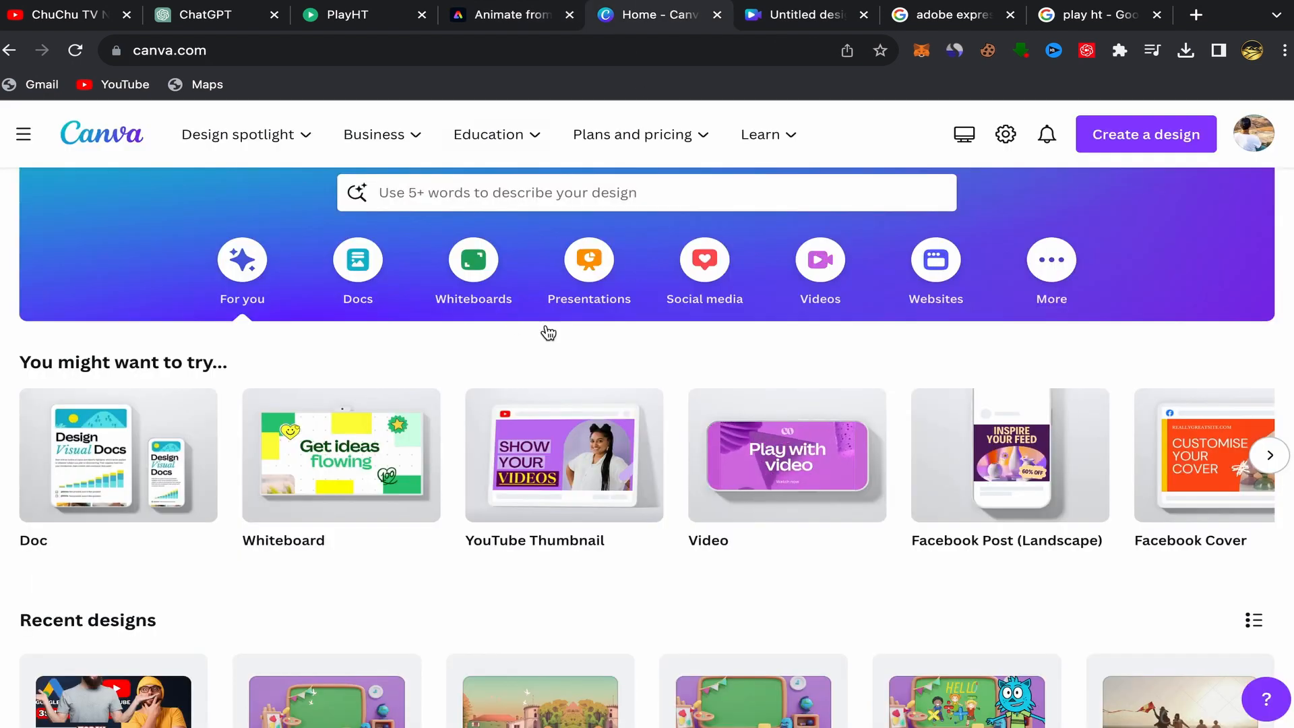
pyautogui.scroll(2, 549, 332)
pyautogui.scroll(-1, 188, 227)
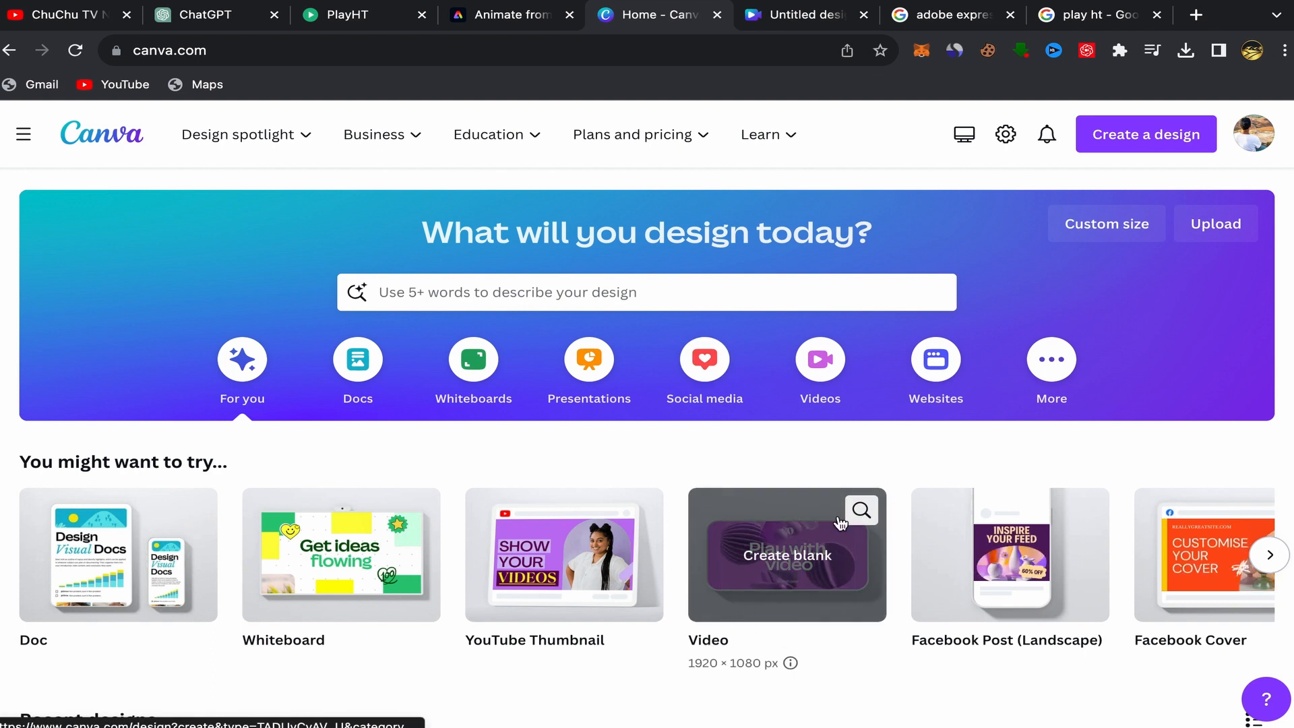
pyautogui.click(799, 27)
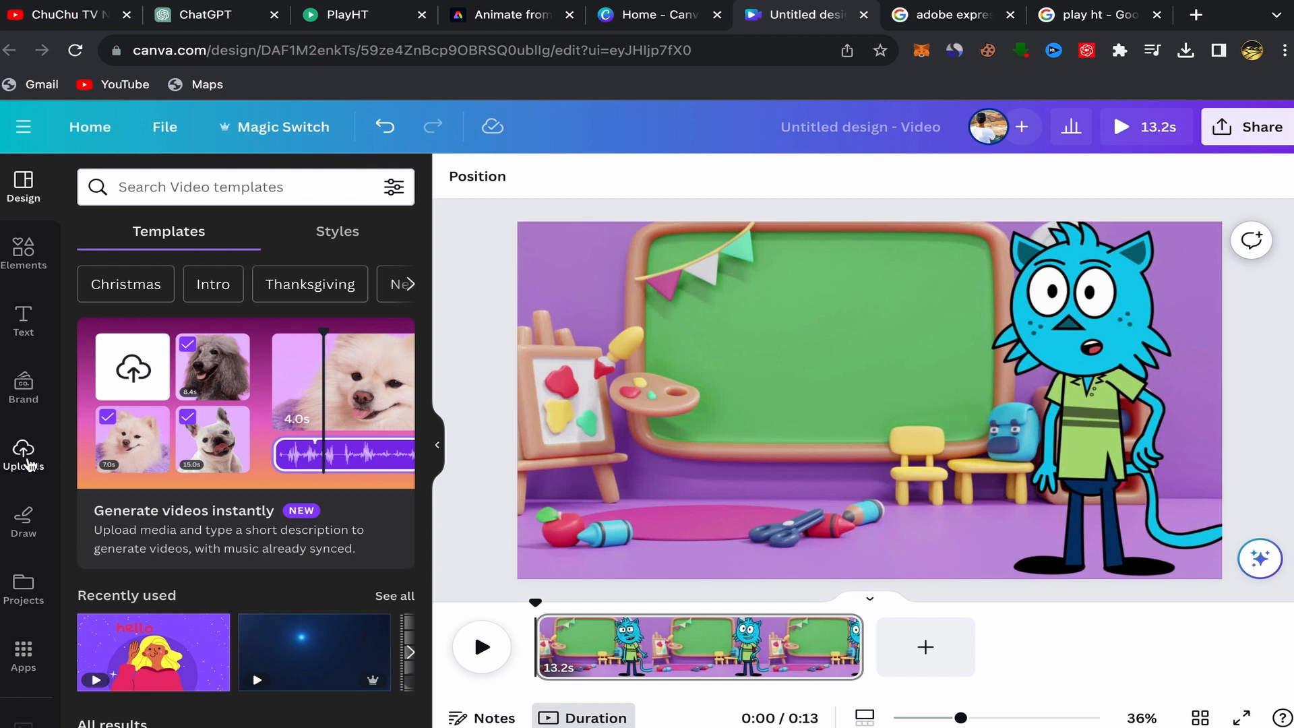
pyautogui.click(22, 461)
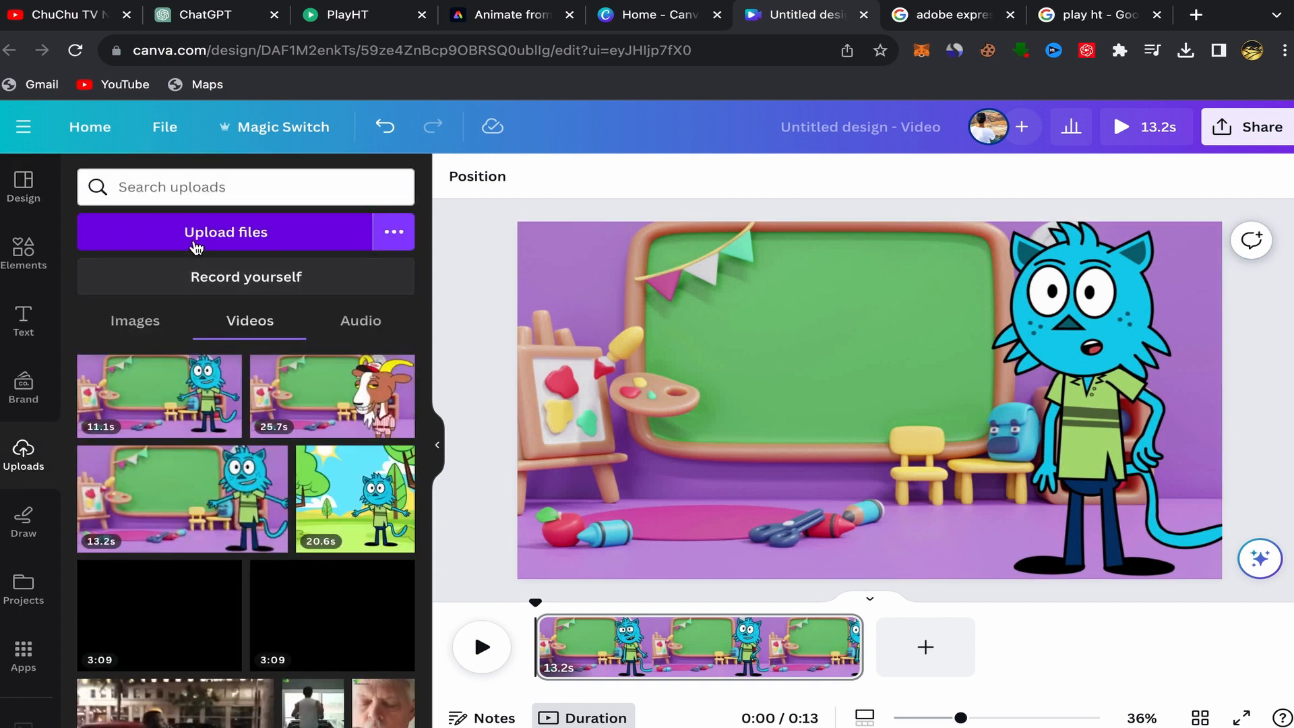
pyautogui.click(231, 240)
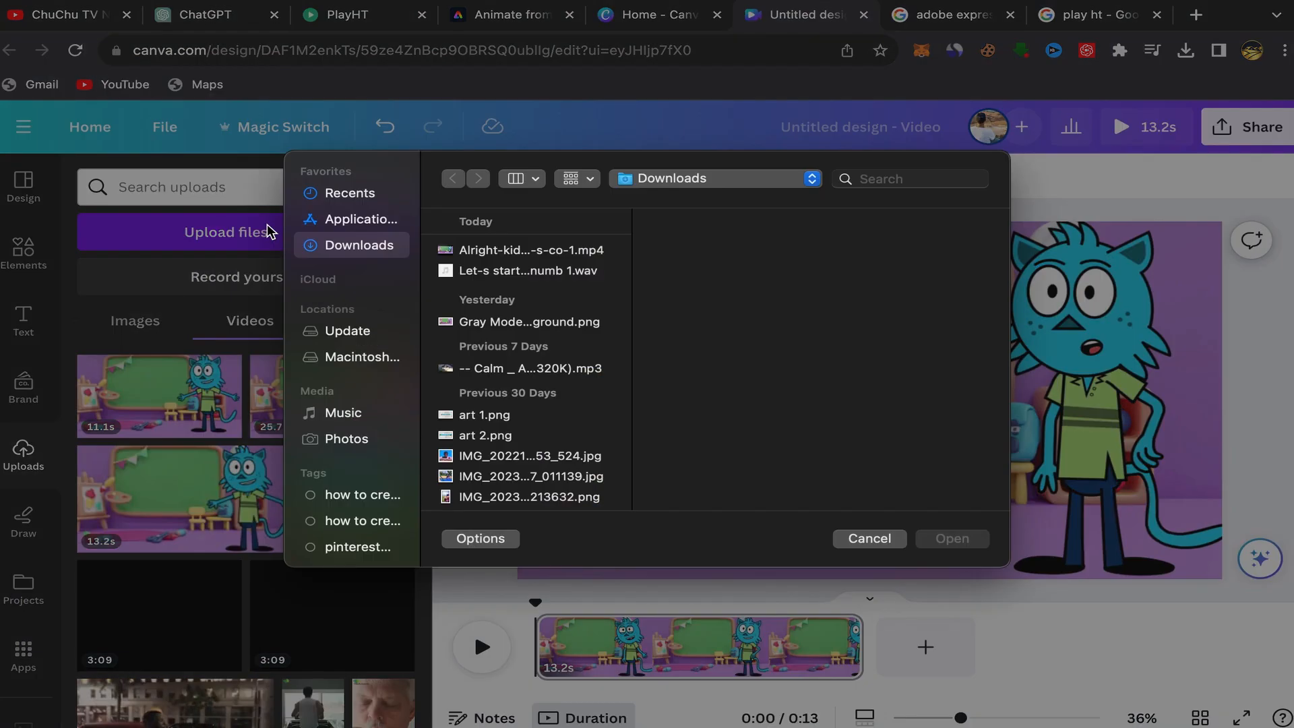
pyautogui.click(519, 257)
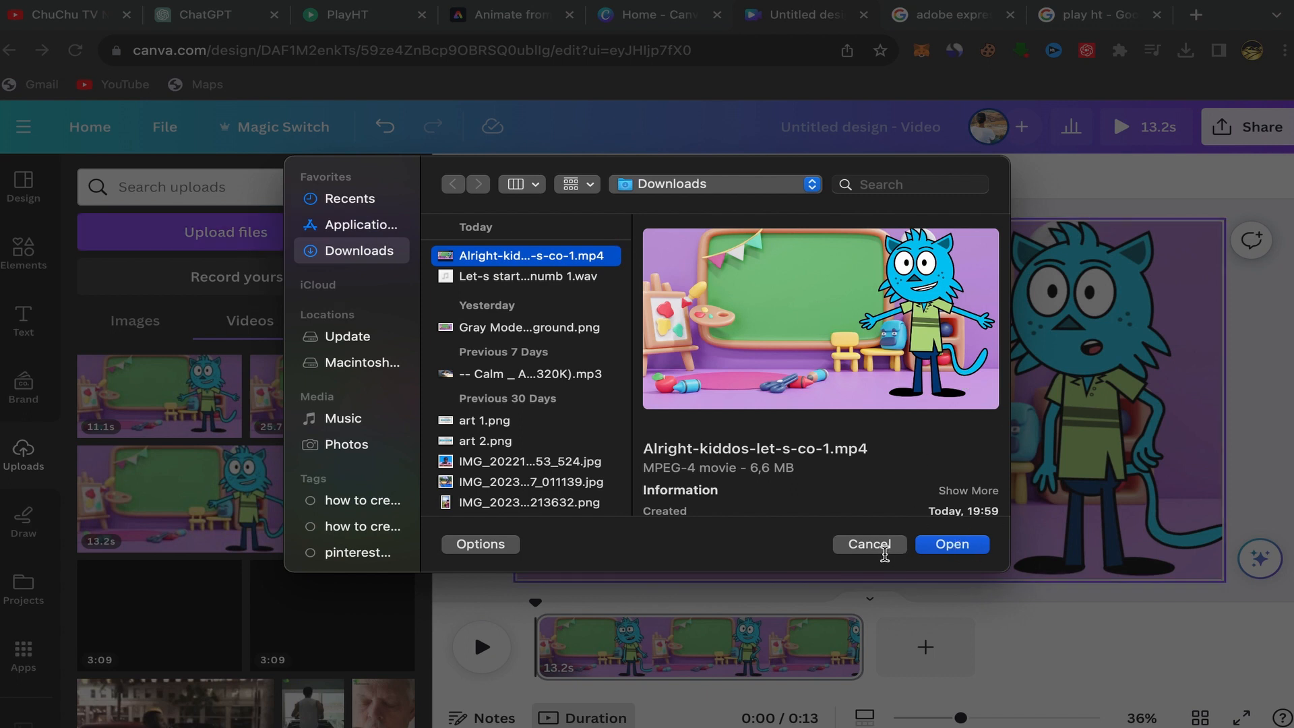
pyautogui.click(869, 545)
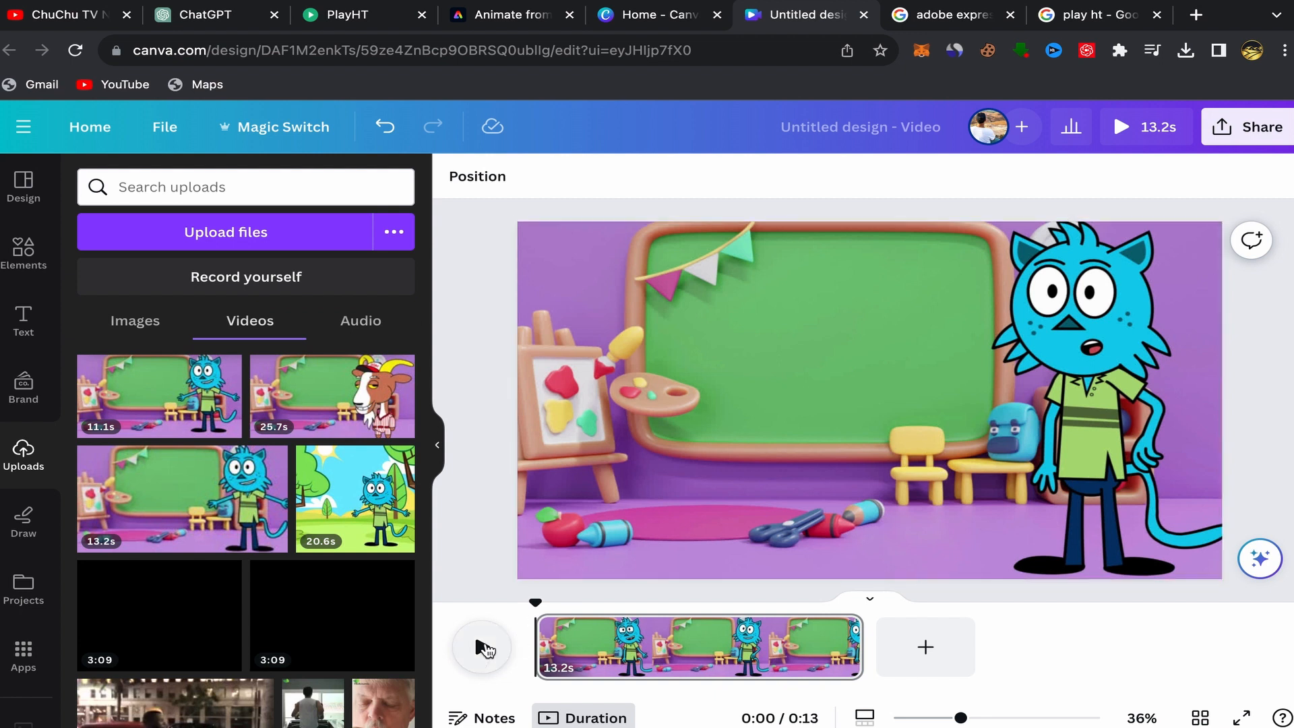
# Split the video page at about 2.4 seconds into the clip.
pyautogui.click(483, 649)
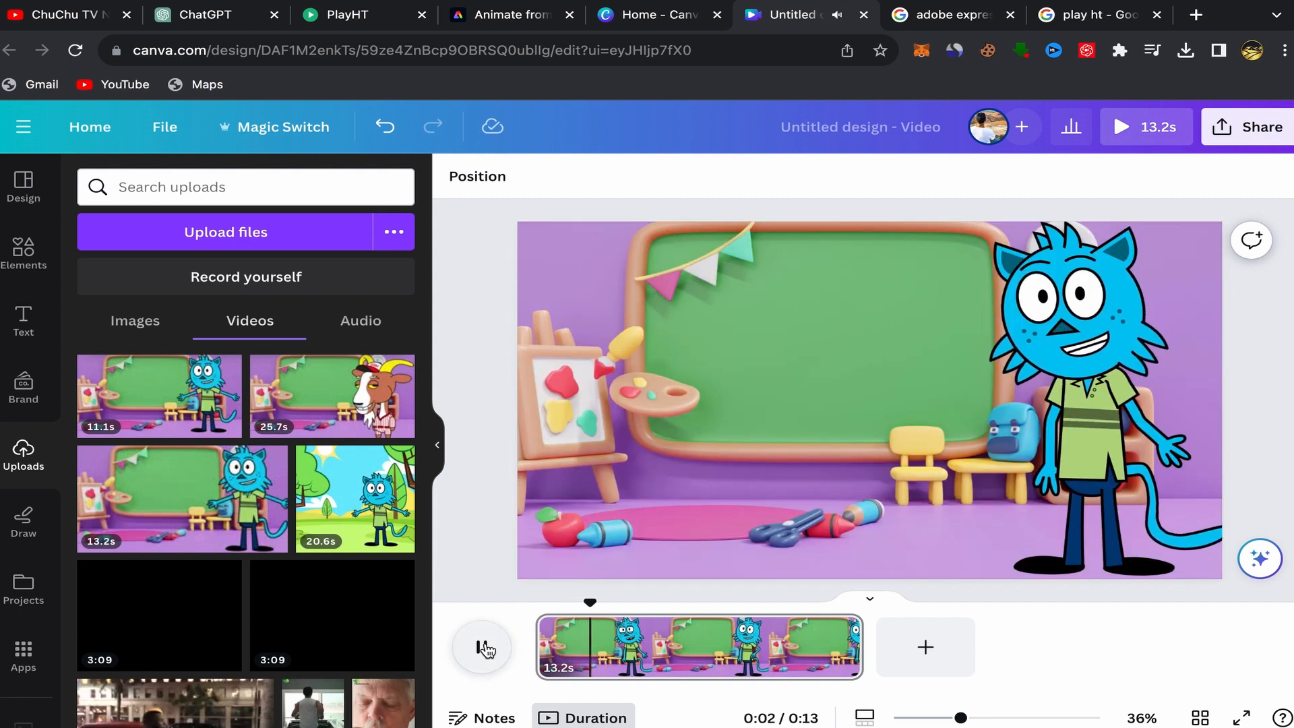
pyautogui.click(483, 648)
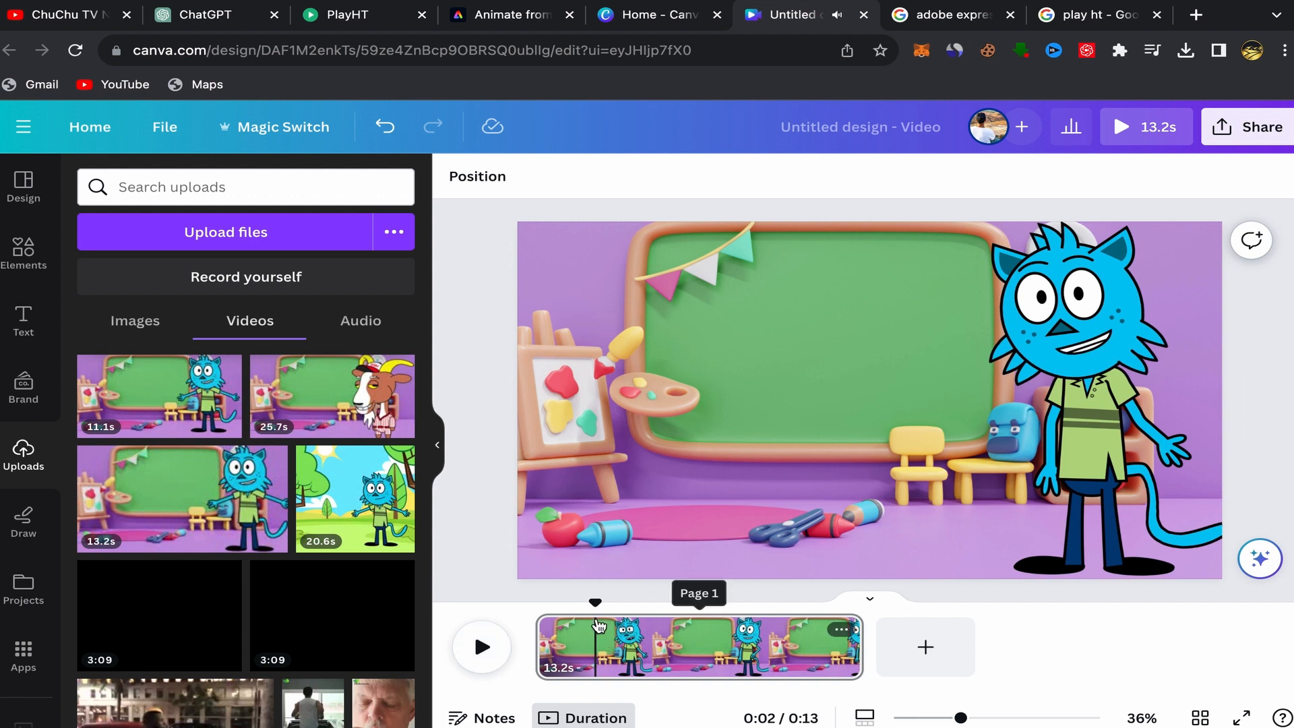
pyautogui.rightClick(597, 627)
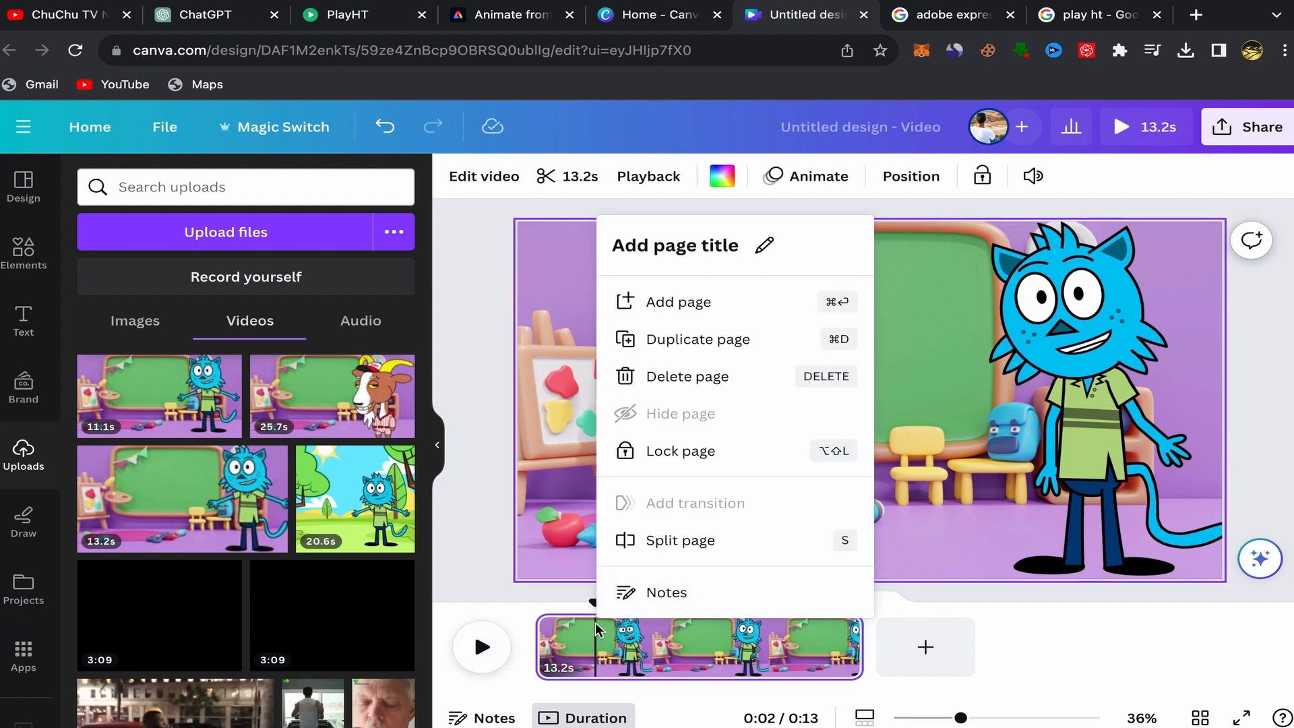
pyautogui.click(640, 540)
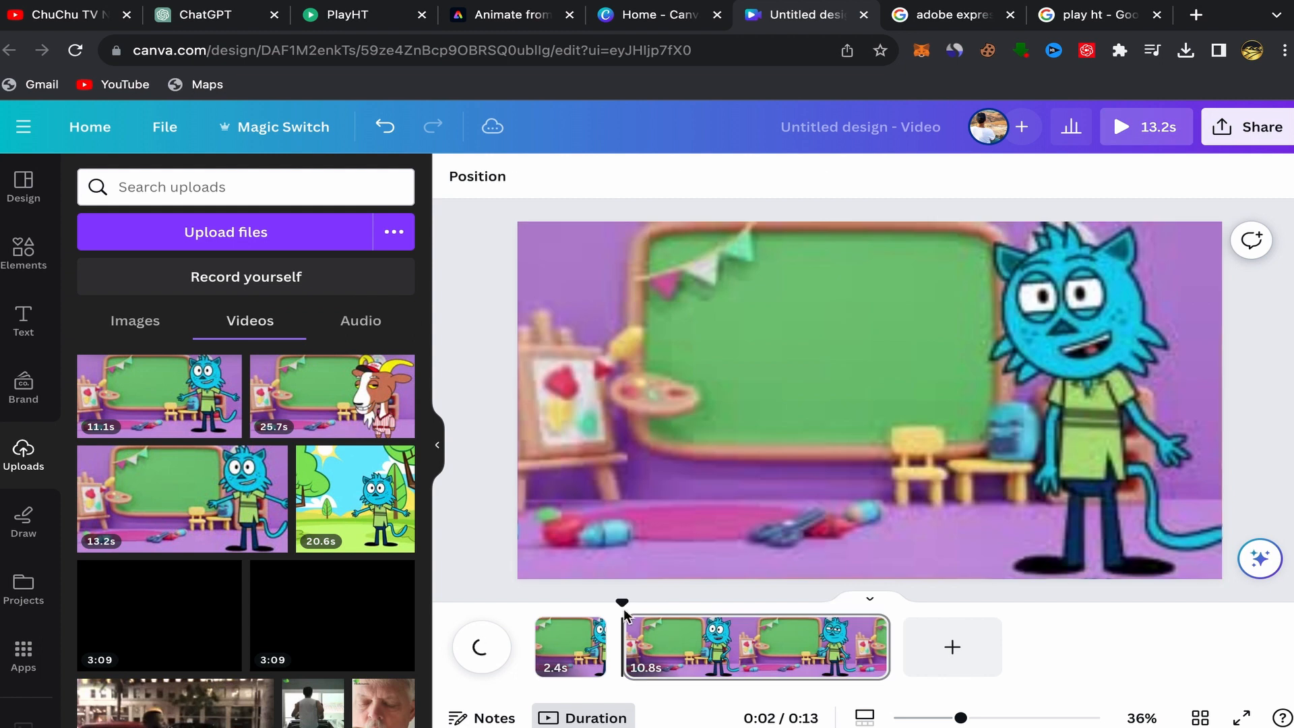
# On the 2.4 s opening clip, add a white HELLO graphic from an elements search for hello and shrink it to the lower left.
pyautogui.click(550, 647)
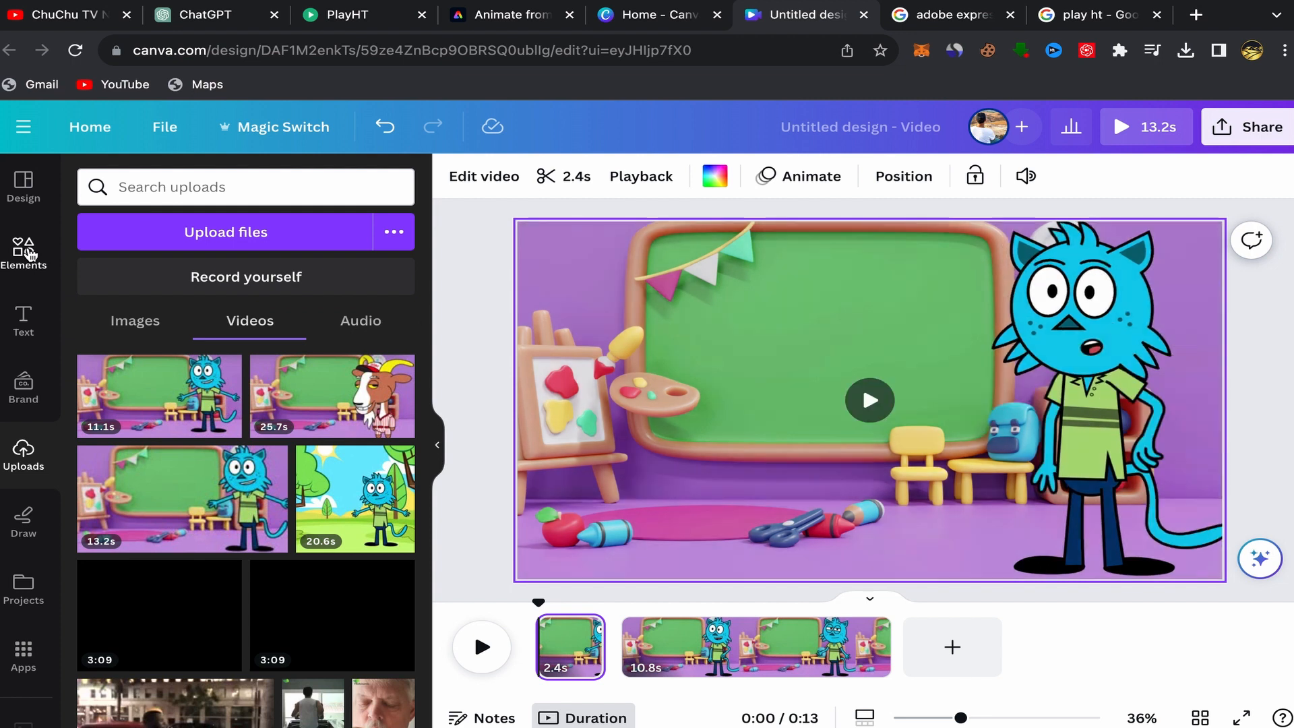
pyautogui.click(26, 250)
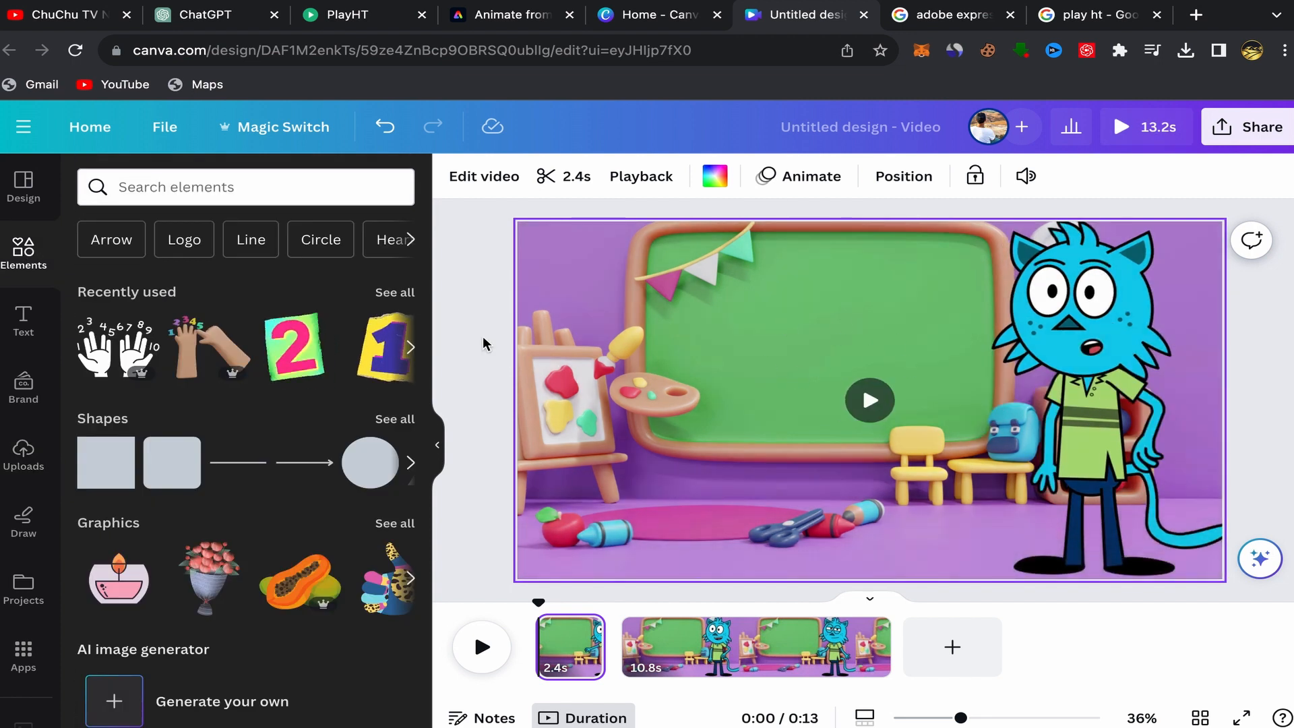
pyautogui.click(129, 184)
pyautogui.write('hello')
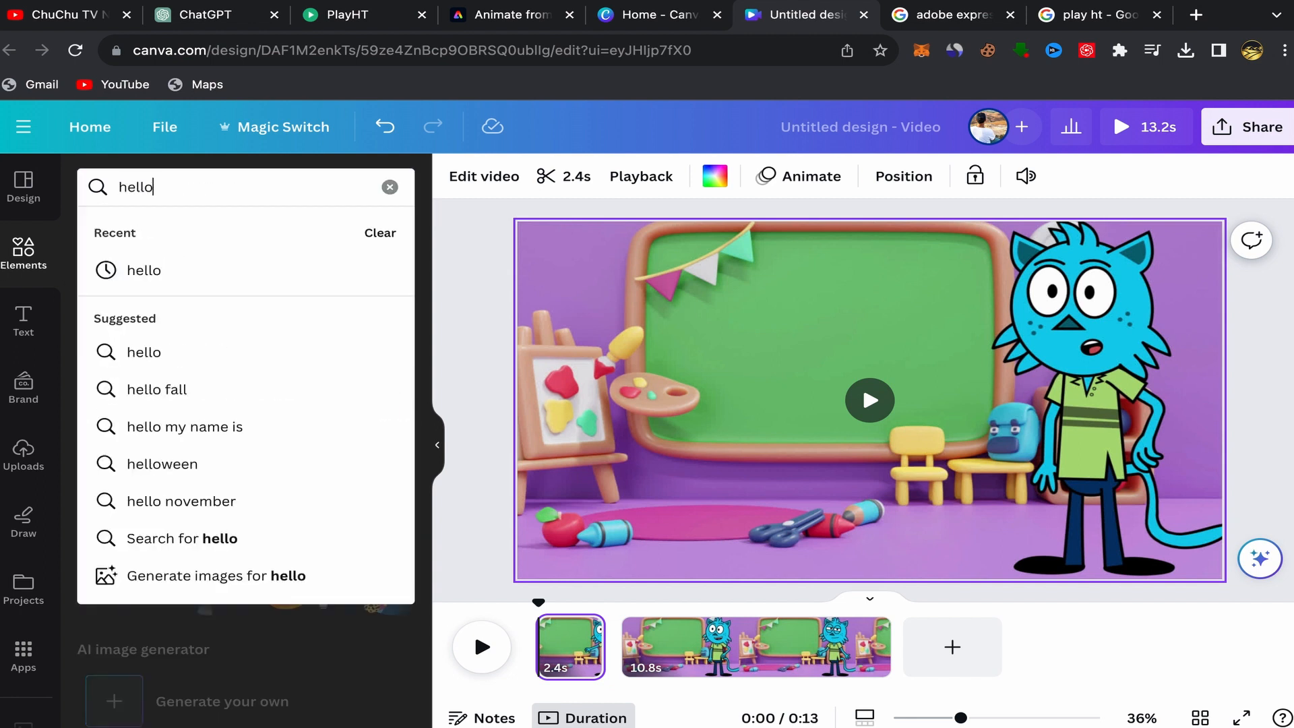
pyautogui.press('Return')
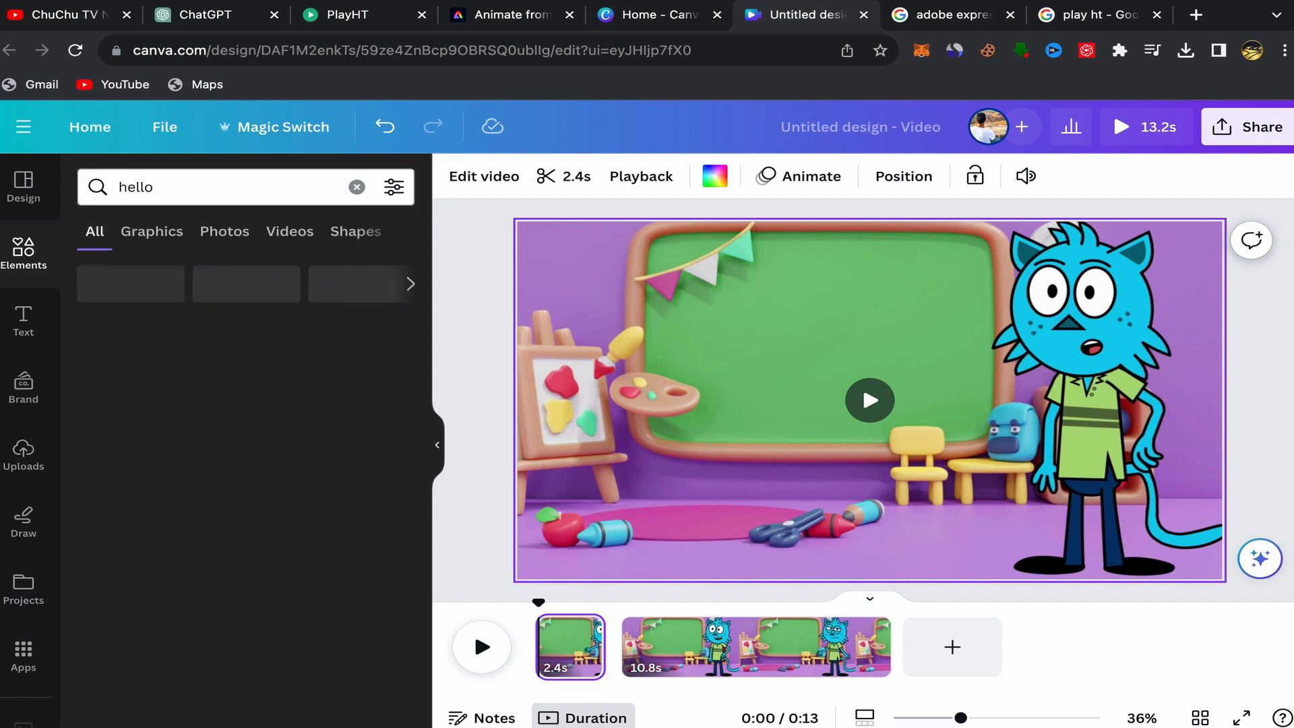
pyautogui.click(151, 231)
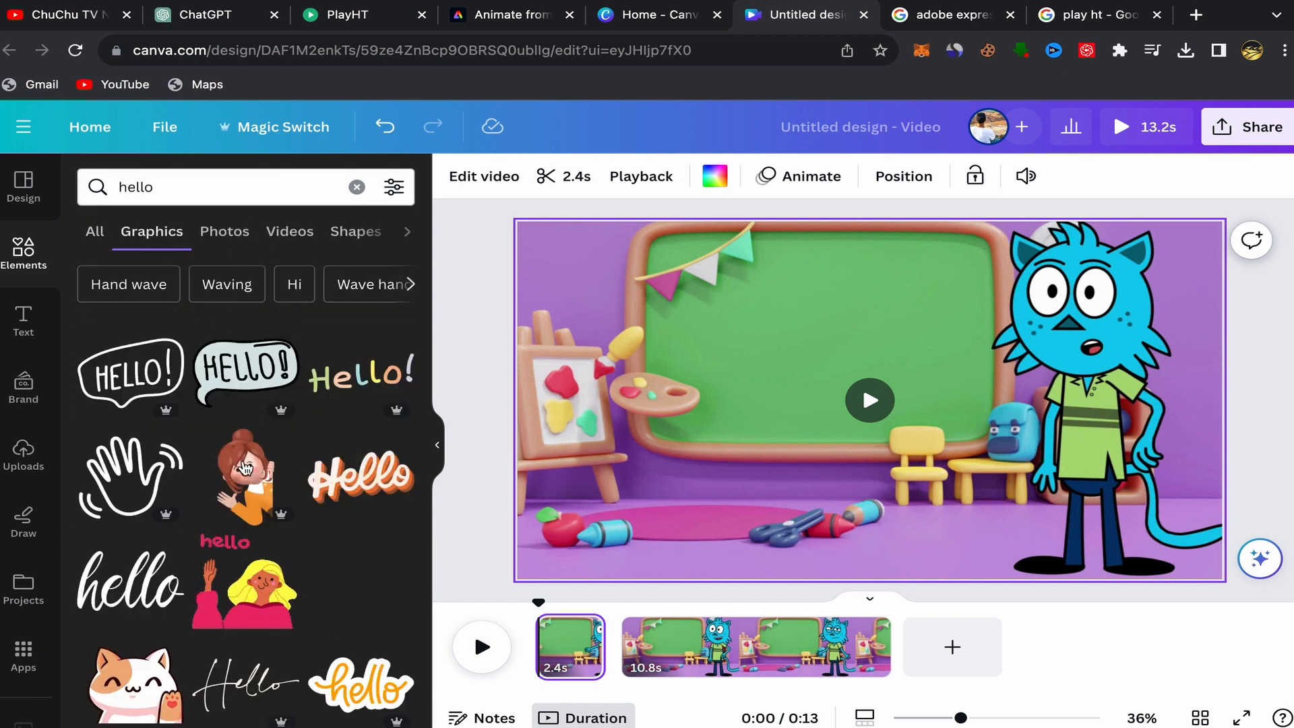
pyautogui.scroll(-3, 256, 482)
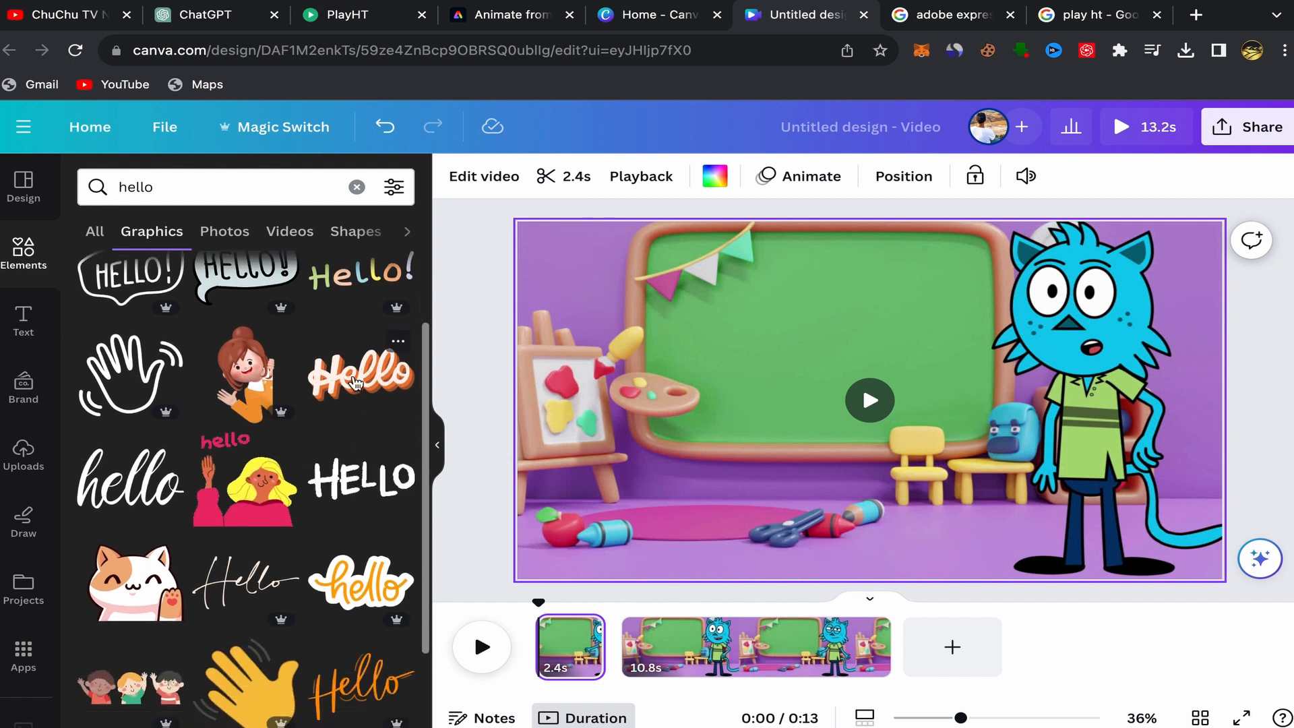
pyautogui.scroll(-3, 330, 484)
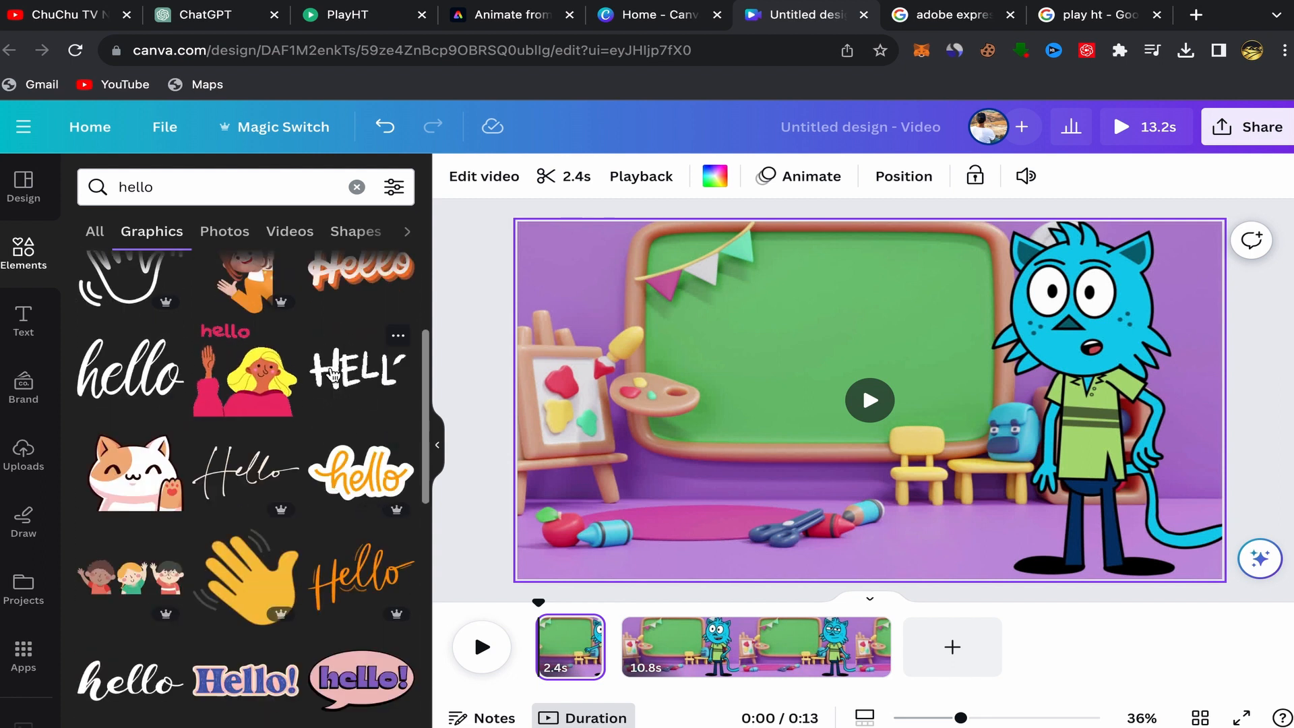
pyautogui.click(355, 370)
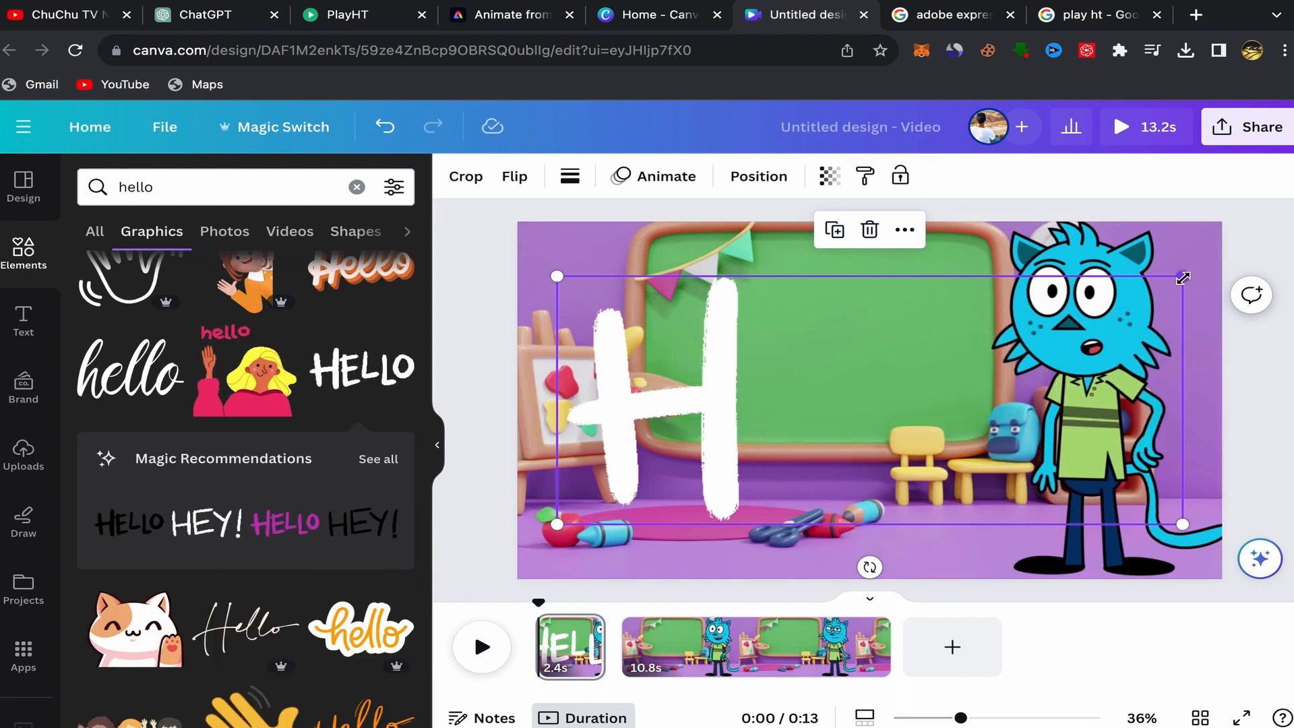
pyautogui.moveTo(1180, 274); pyautogui.dragTo(756, 439)
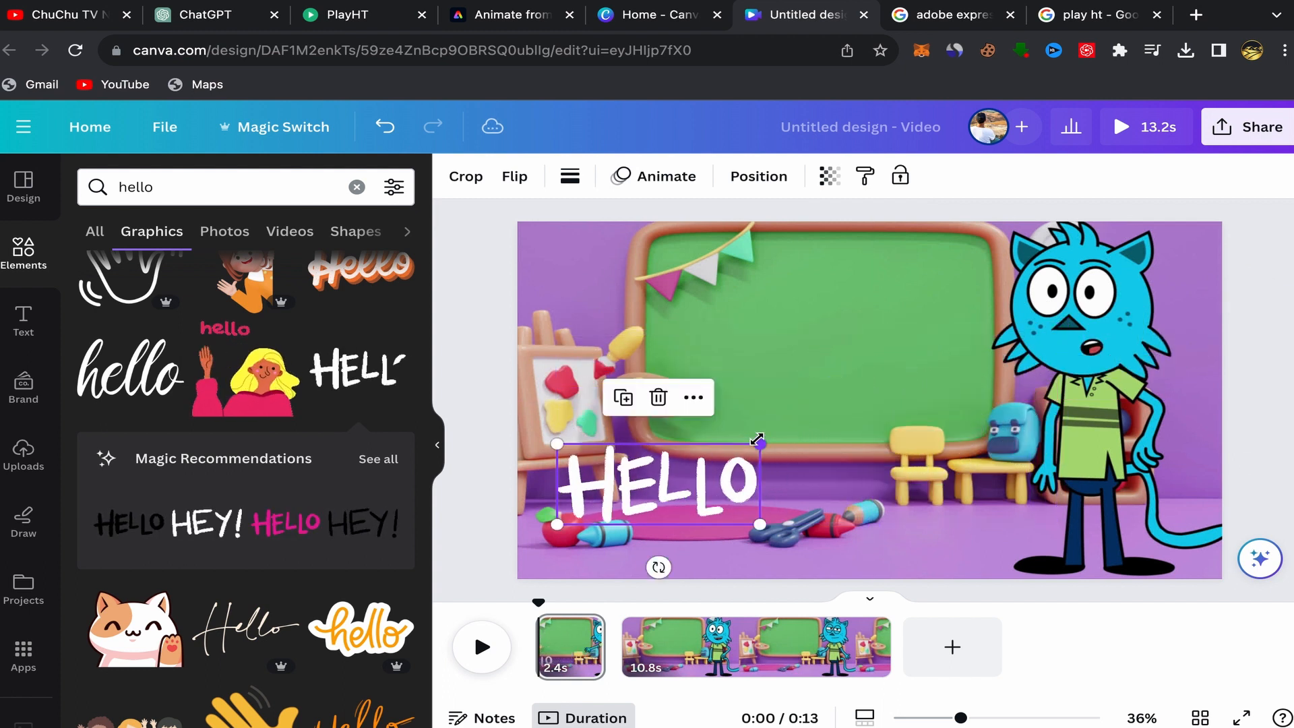
# Move the HELLO graphic up onto the chalkboard and enlarge it.
pyautogui.moveTo(667, 485); pyautogui.dragTo(878, 357)
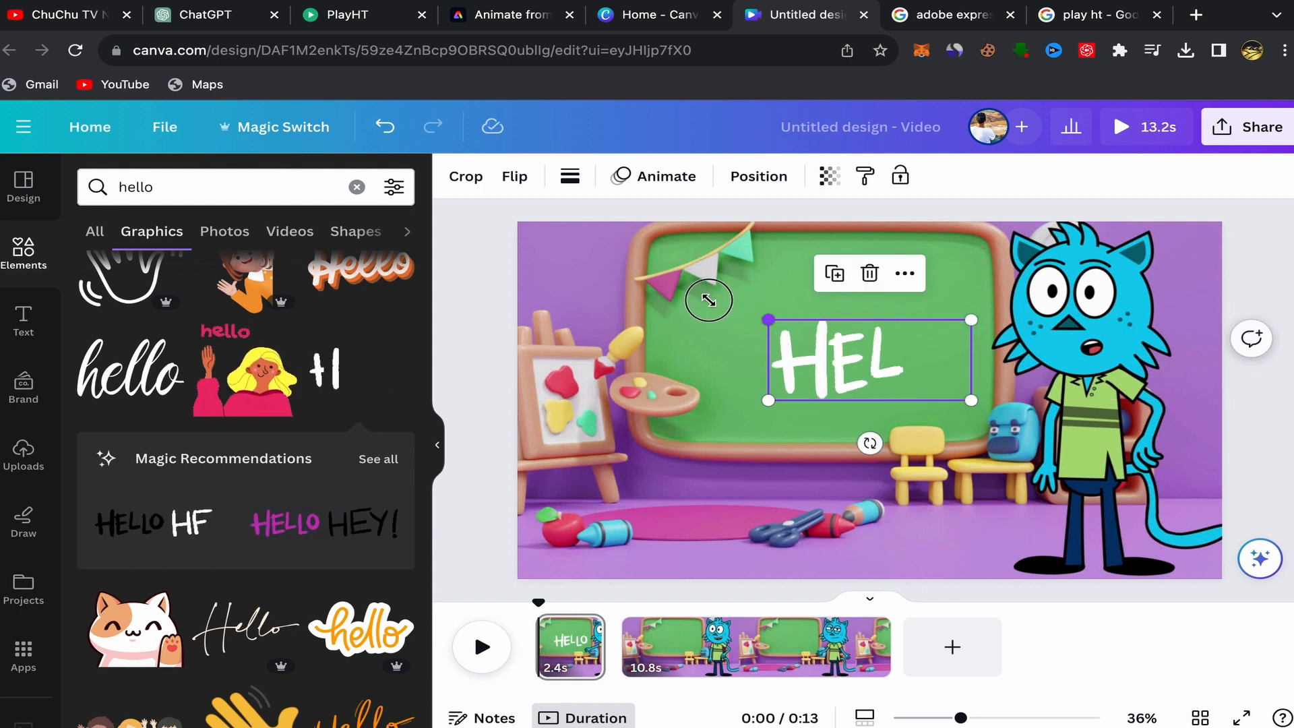
pyautogui.moveTo(709, 300); pyautogui.dragTo(699, 292)
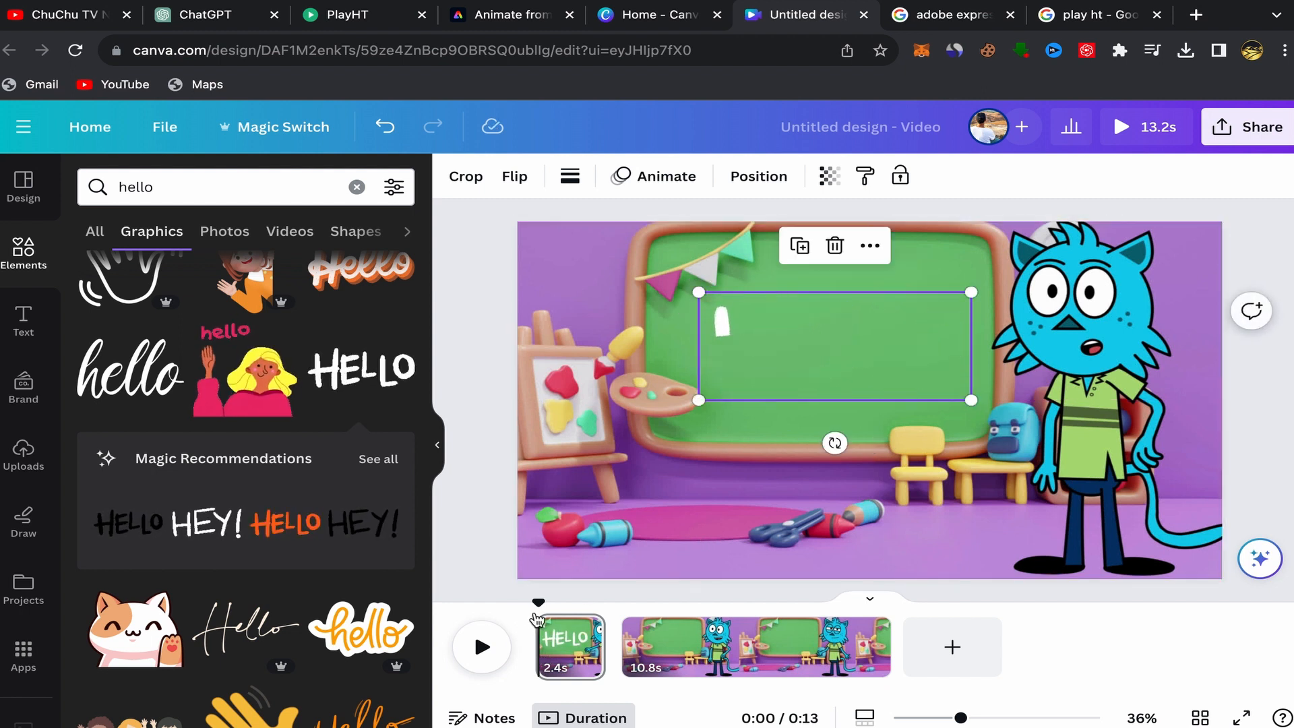
# Play from the start and split the 10.8 s clip about 1.7 s in, near the 4-second mark.
pyautogui.moveTo(538, 605); pyautogui.dragTo(503, 607)
pyautogui.click(482, 648)
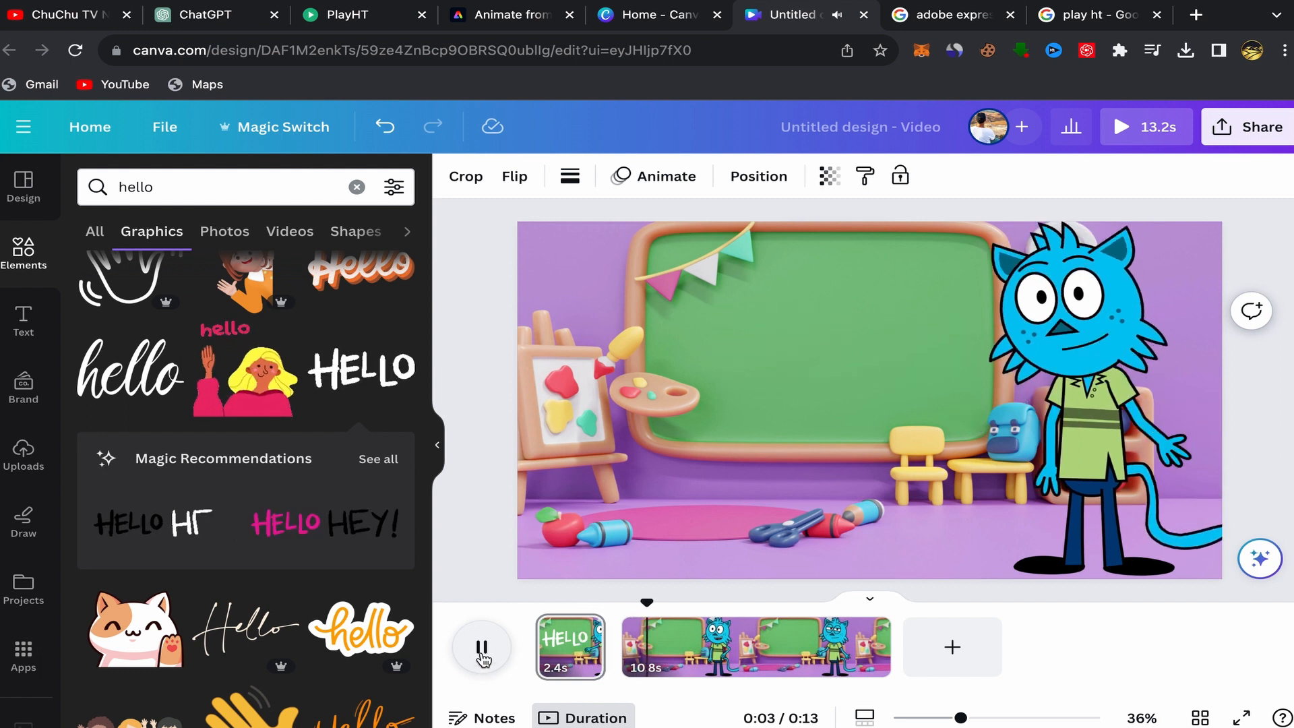
pyautogui.click(632, 636)
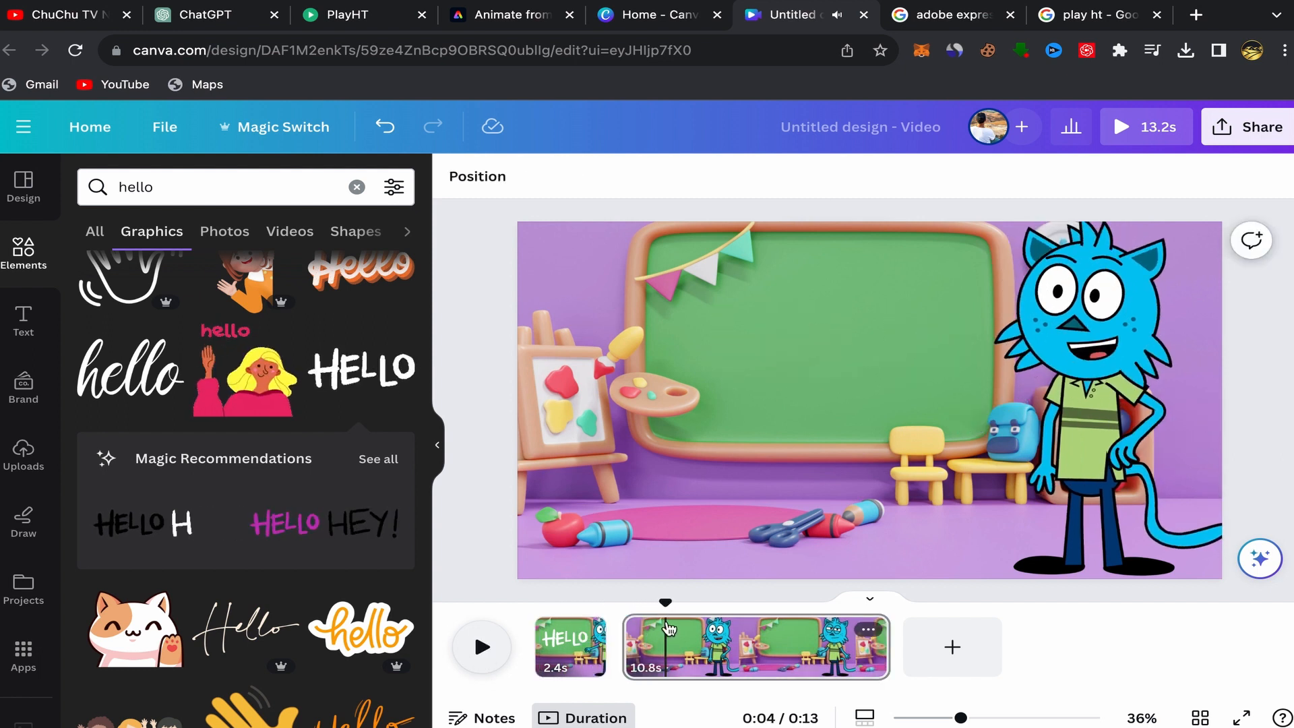
pyautogui.rightClick(669, 628)
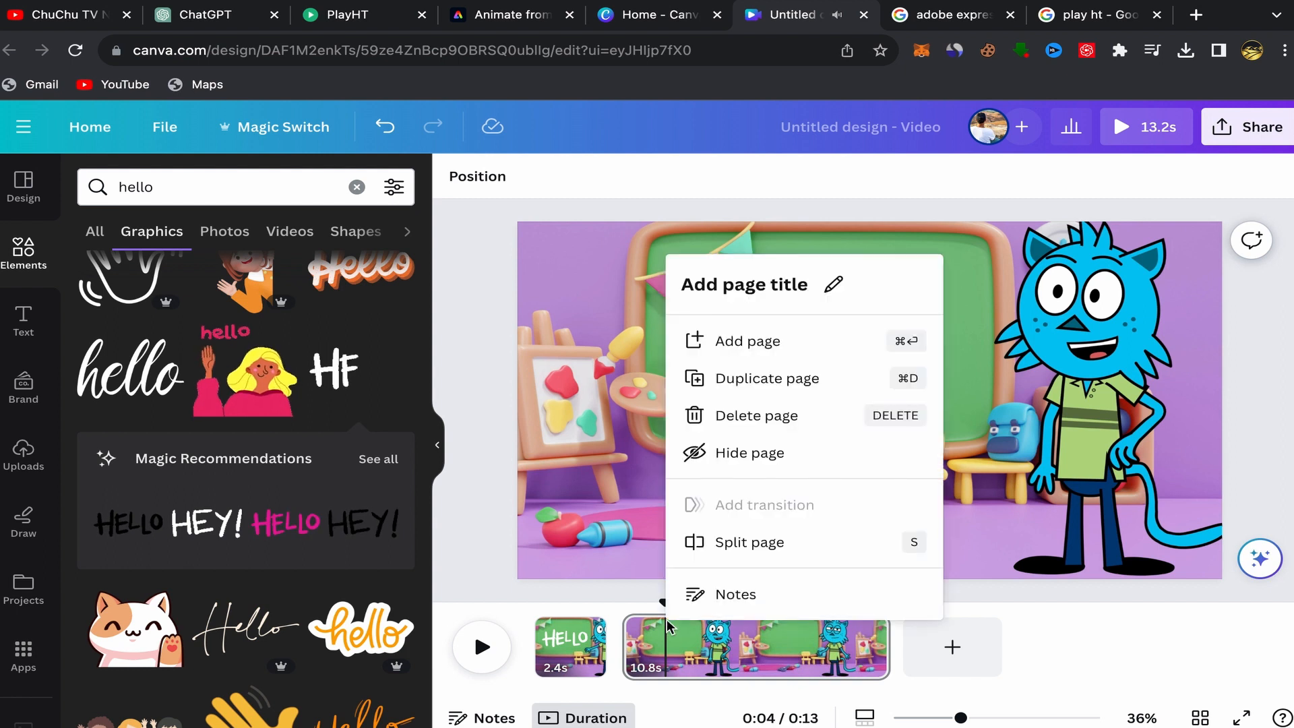
pyautogui.click(735, 550)
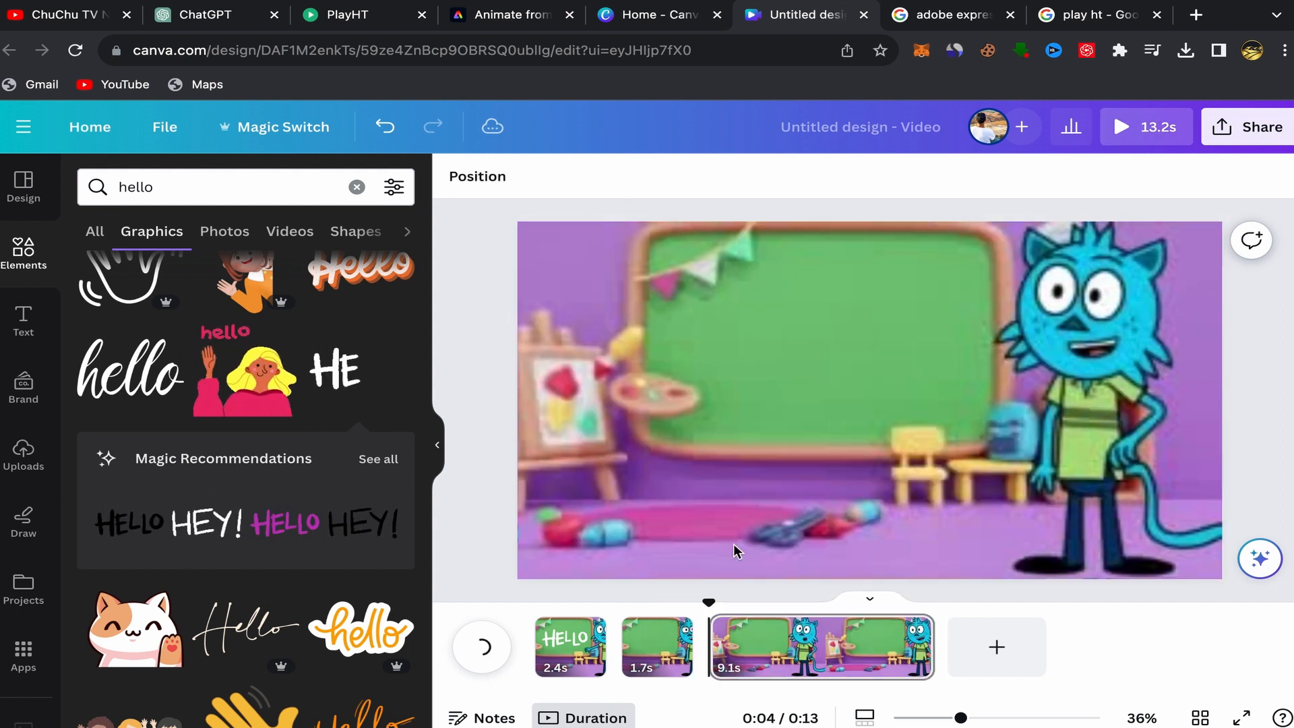
# Select the 1.7 s clip and search the elements for numbers graphics.
pyautogui.click(649, 636)
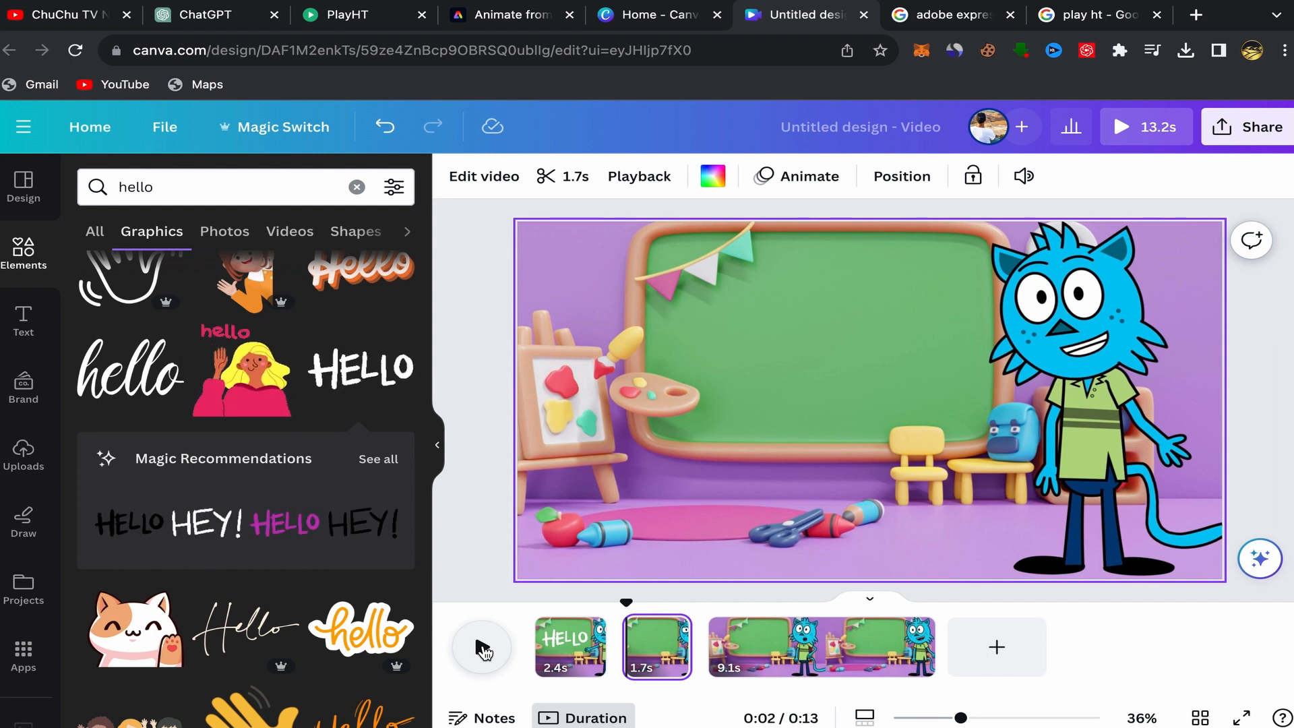
pyautogui.click(482, 648)
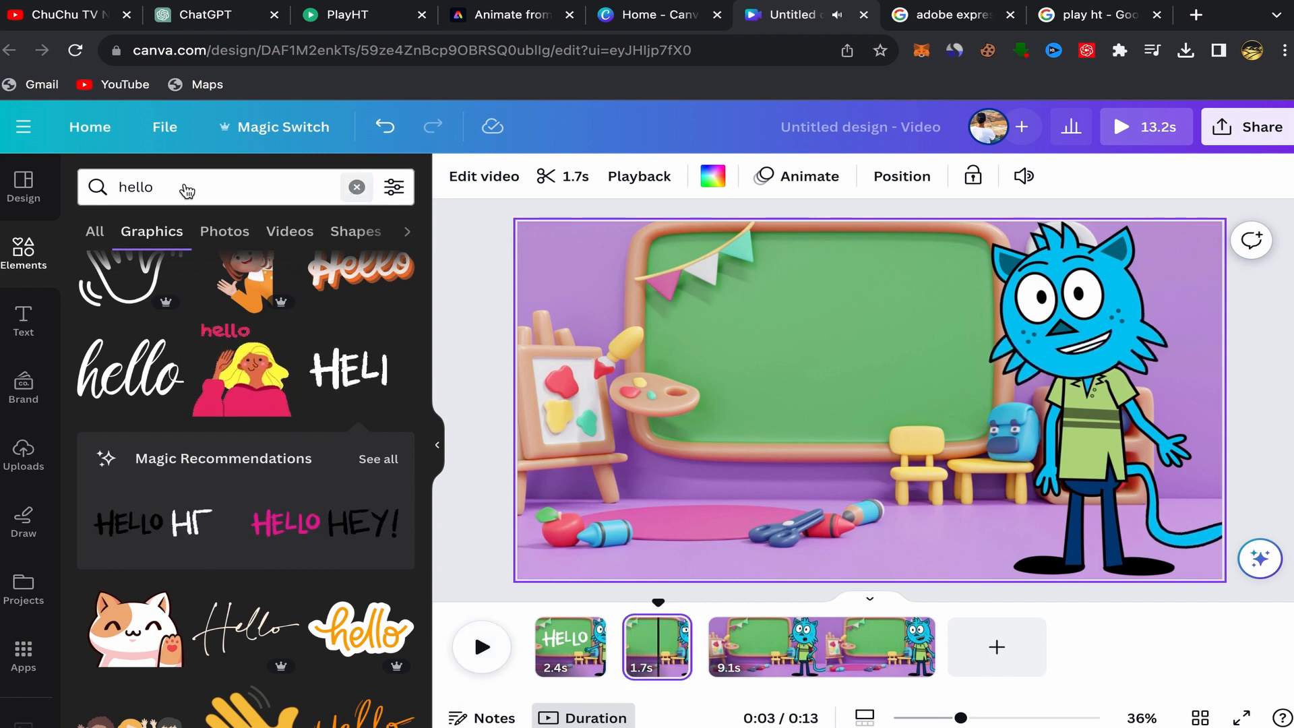
pyautogui.click(357, 188)
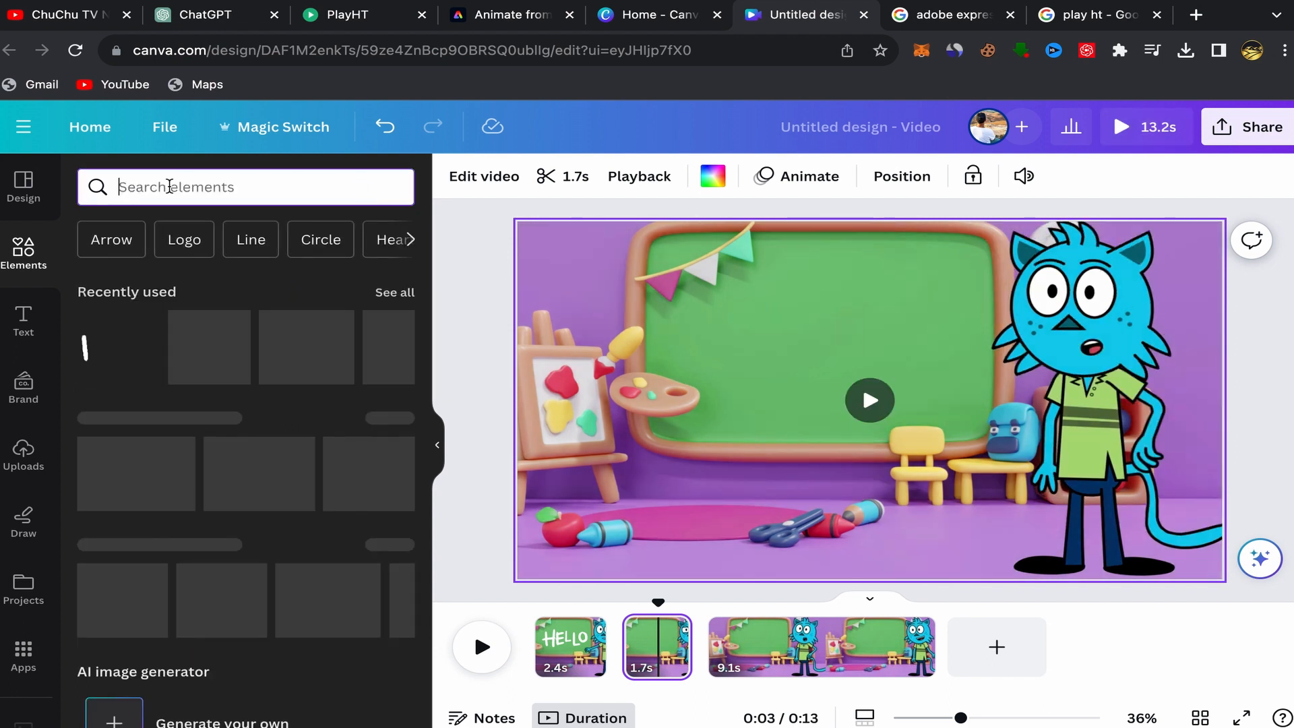
pyautogui.write('numb')
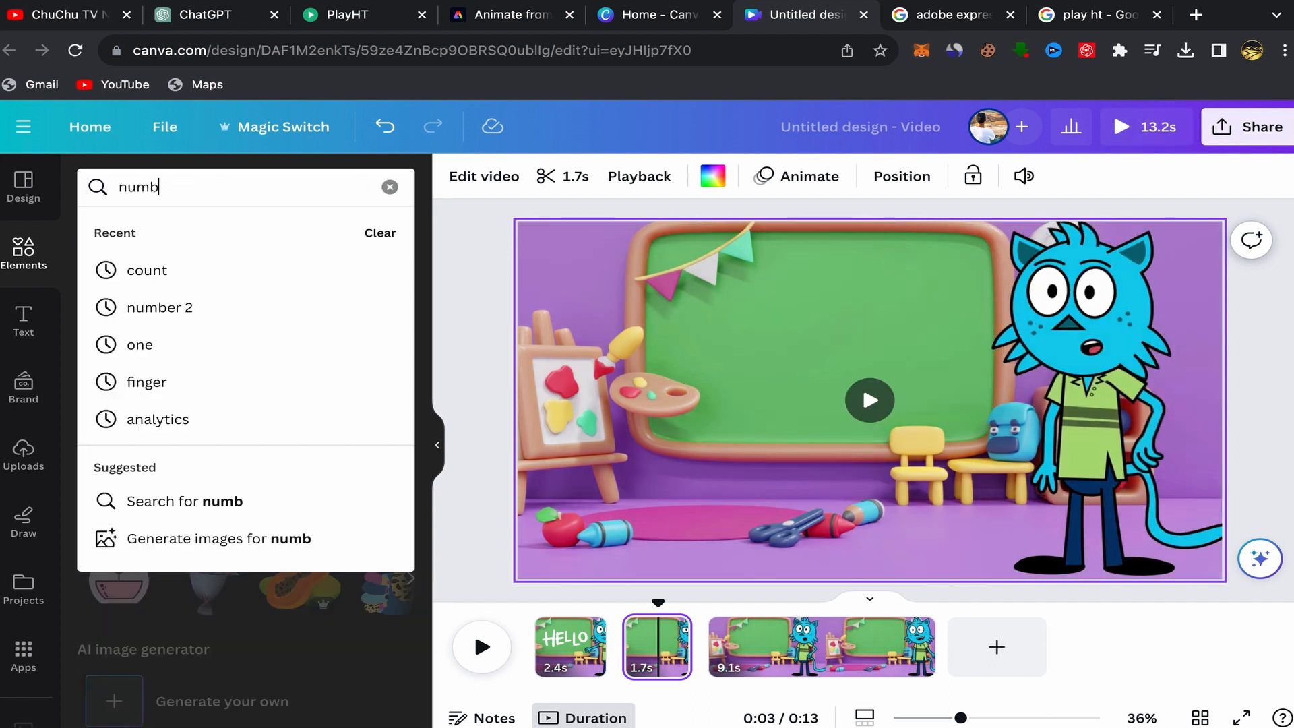
pyautogui.write('ers')
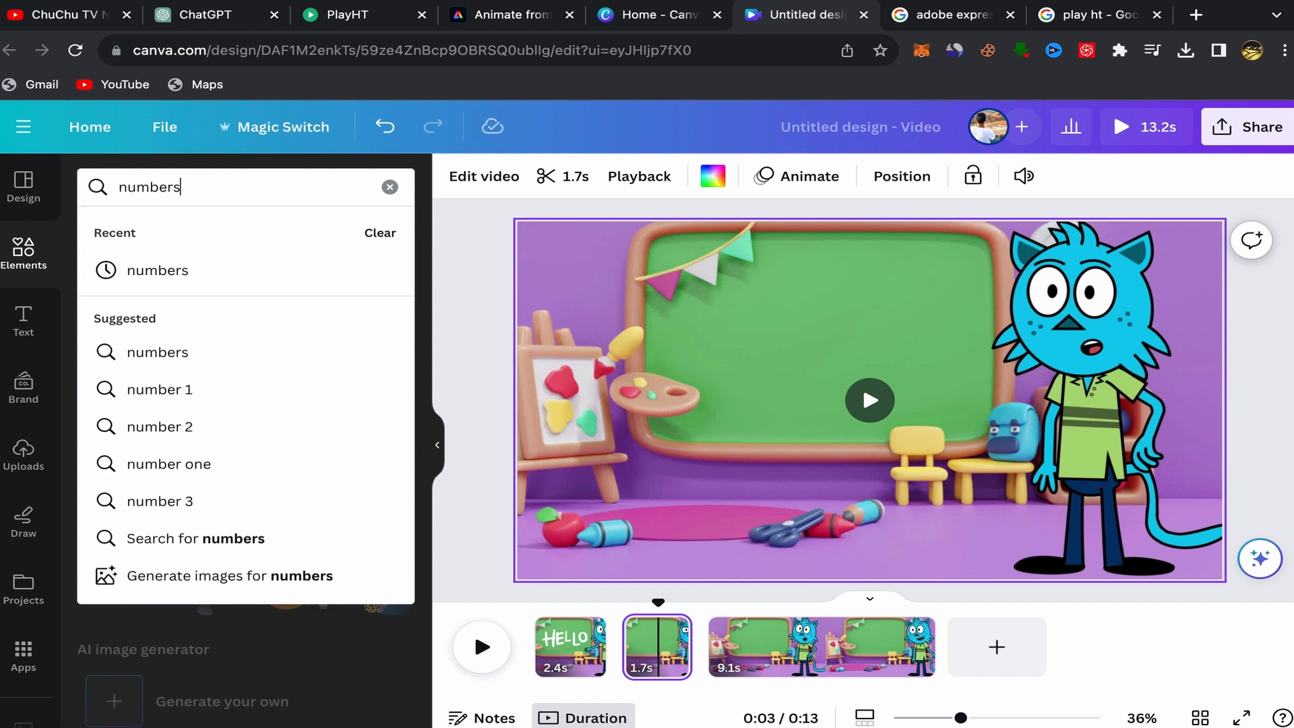
pyautogui.press('Return')
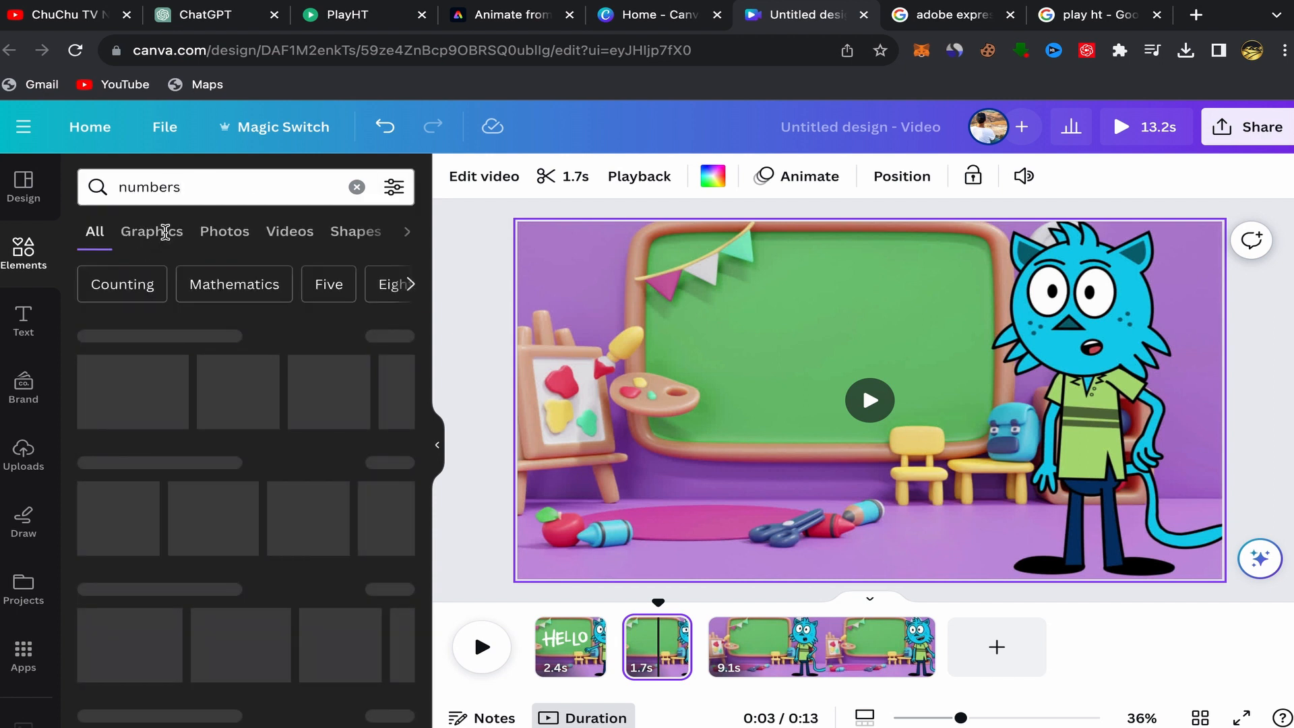
pyautogui.click(164, 231)
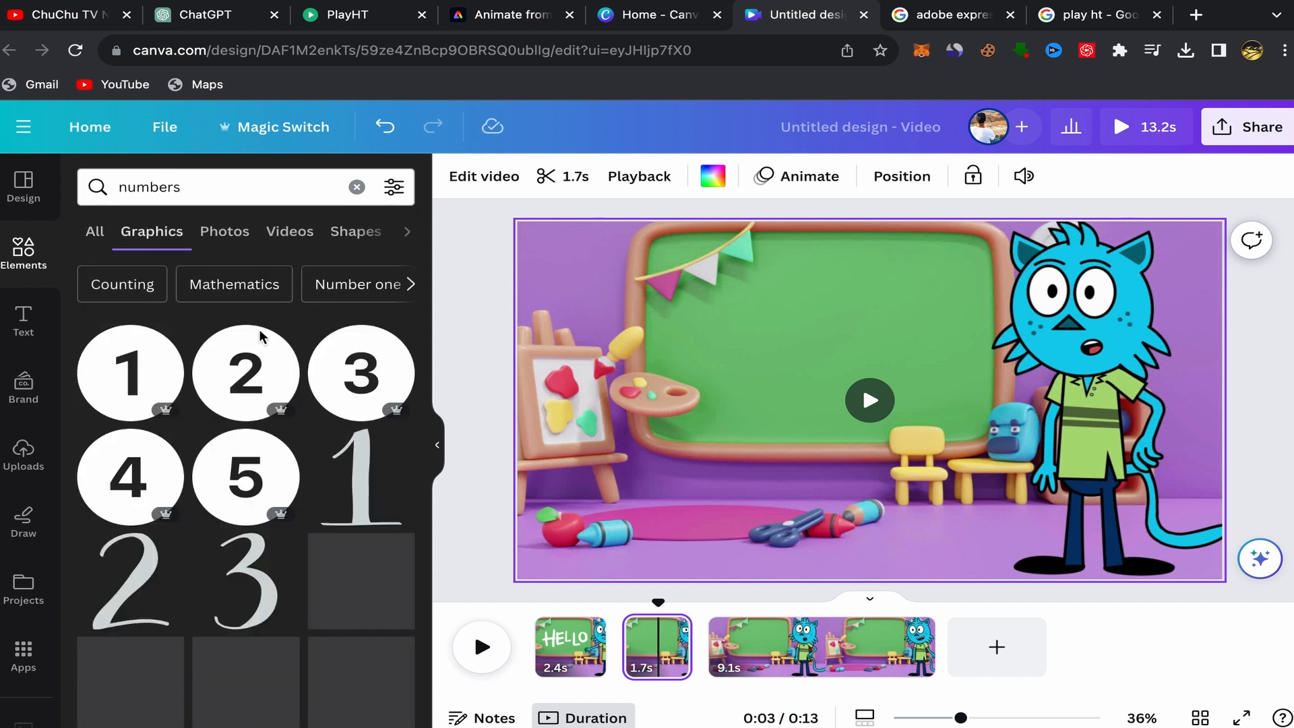
# Add the cartoon girl surrounded by numbers graphic to the 1.7 s clip, enlarge it and place it on the chalkboard.
pyautogui.scroll(-5, 270, 471)
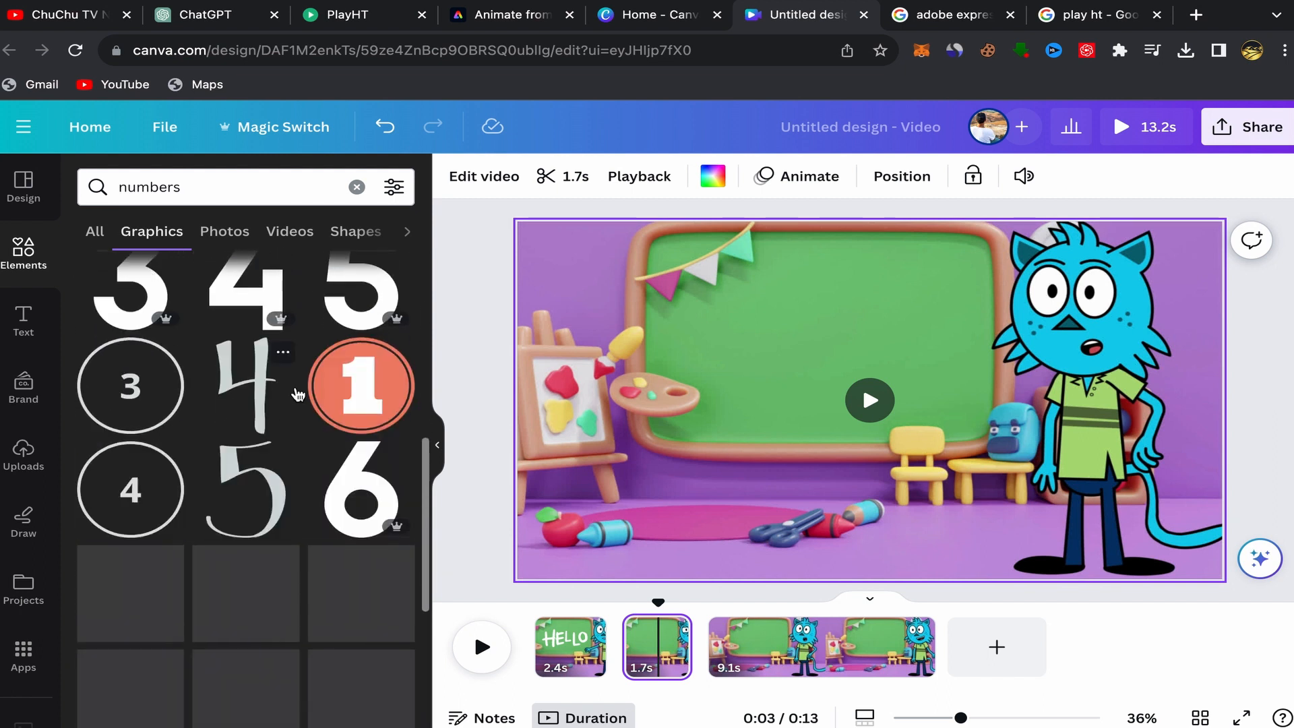
pyautogui.scroll(-6, 297, 394)
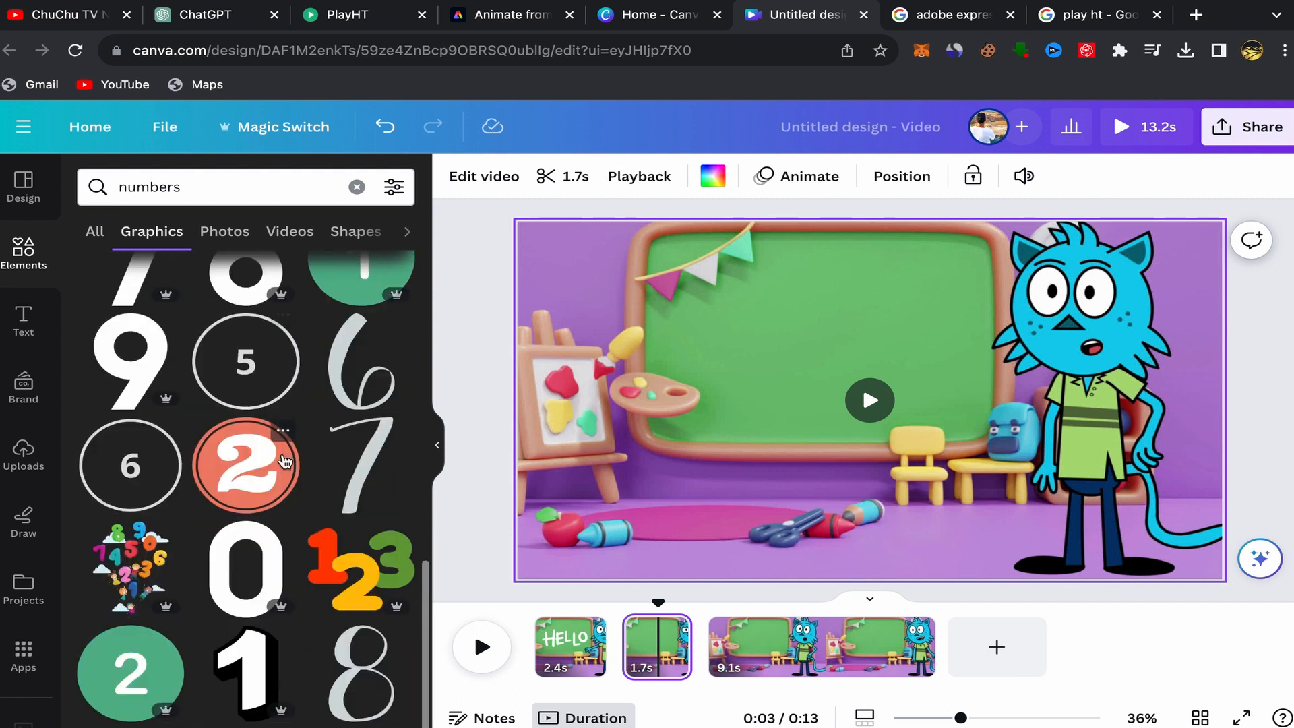
pyautogui.scroll(-3, 285, 460)
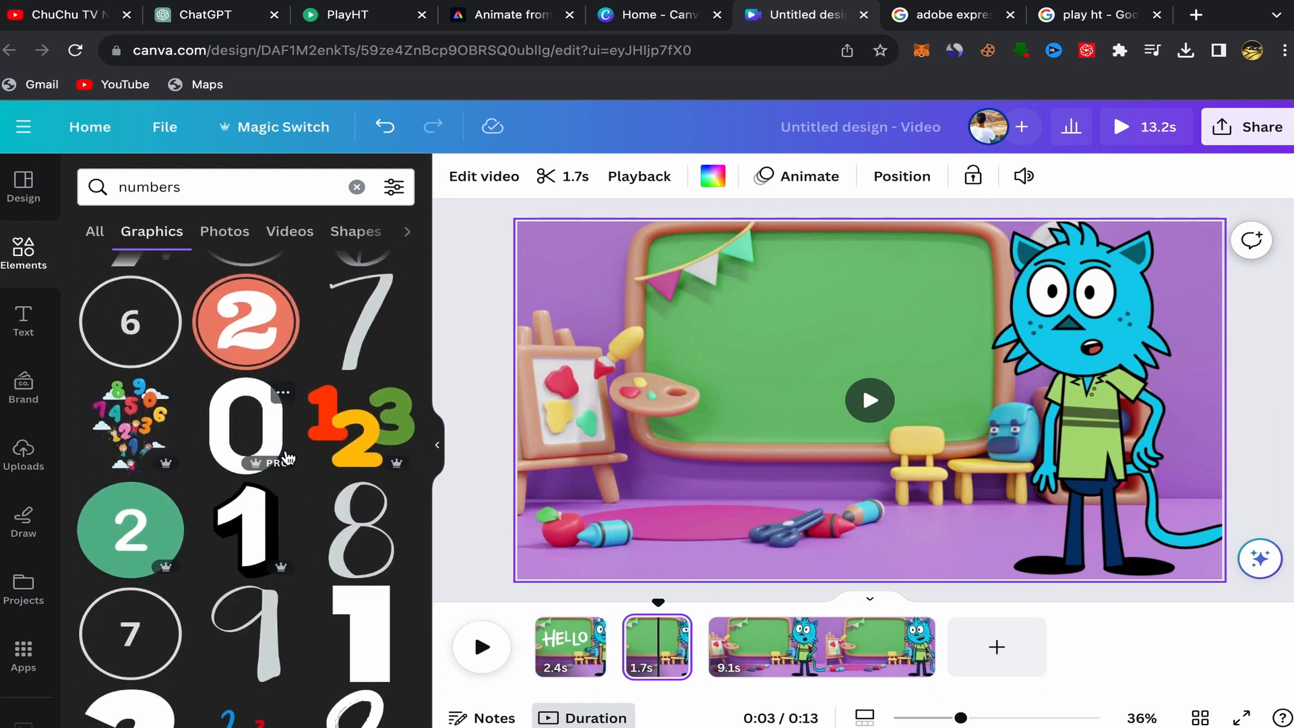
pyautogui.scroll(-3, 288, 459)
pyautogui.scroll(-15, 269, 502)
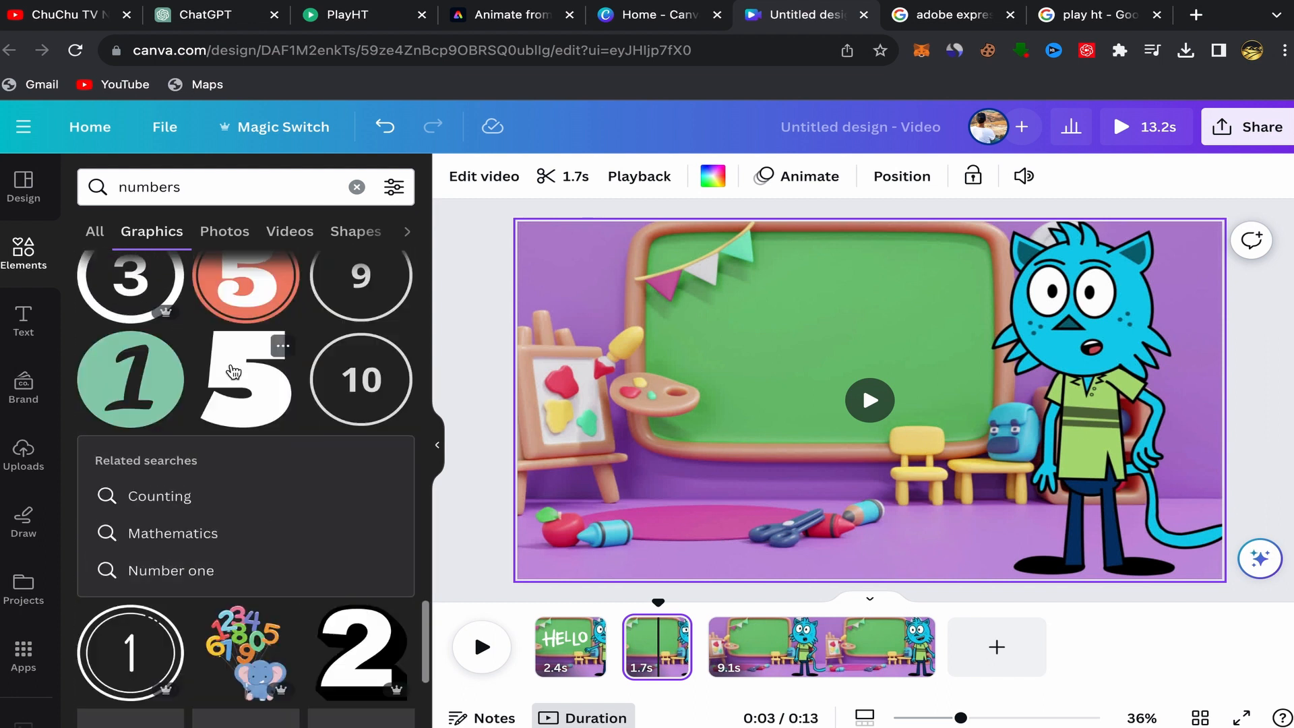
pyautogui.scroll(-4, 260, 472)
pyautogui.scroll(-12, 260, 450)
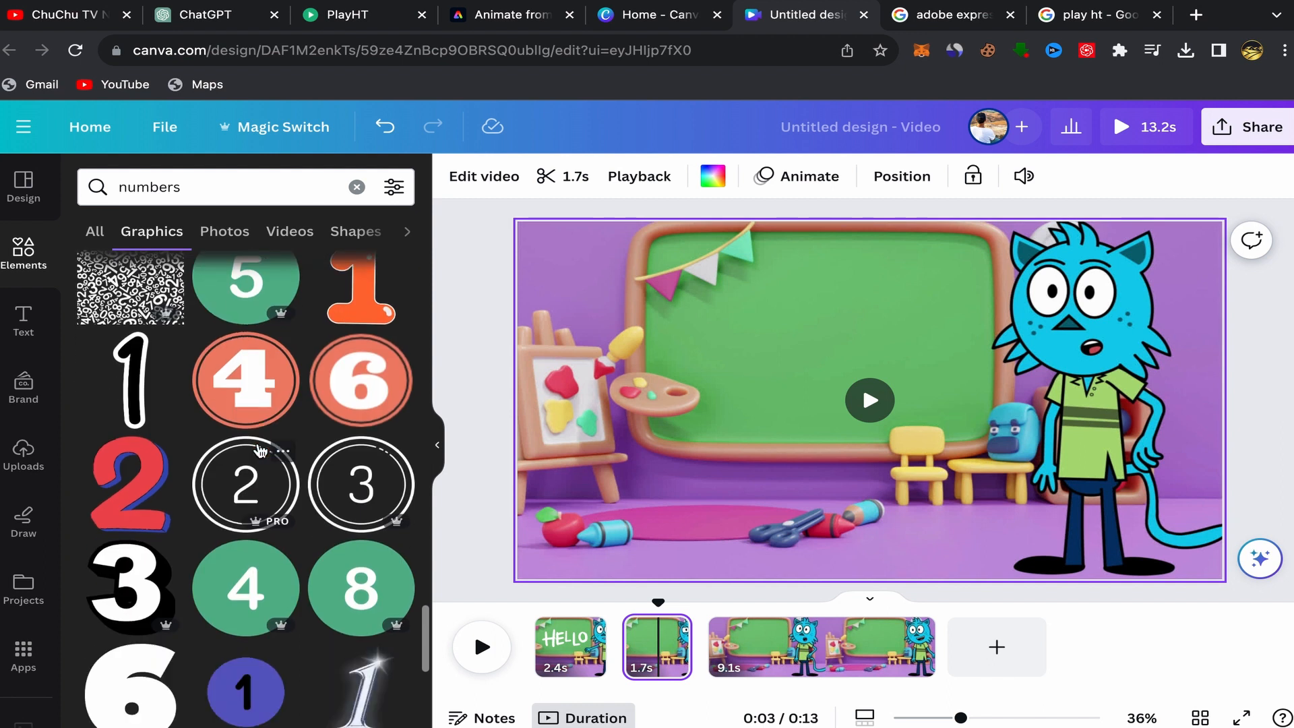
pyautogui.scroll(-3, 231, 510)
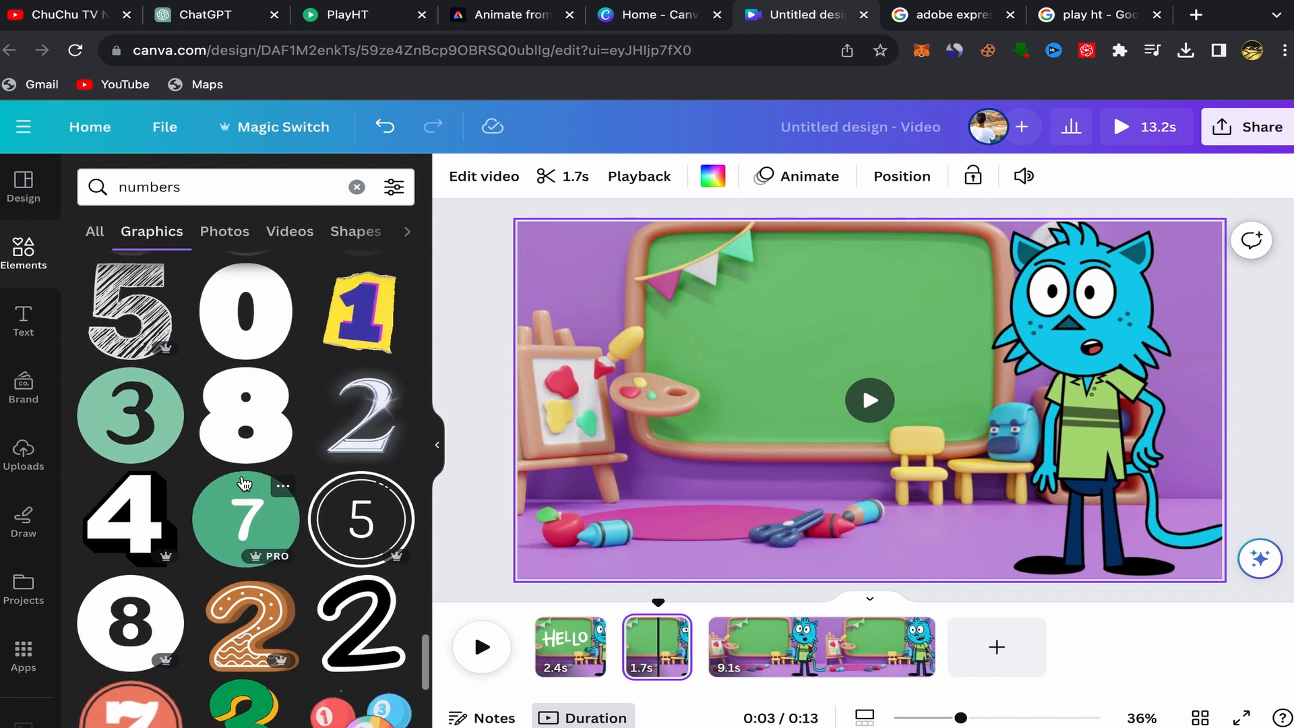
pyautogui.scroll(-5, 244, 483)
pyautogui.scroll(-6, 274, 488)
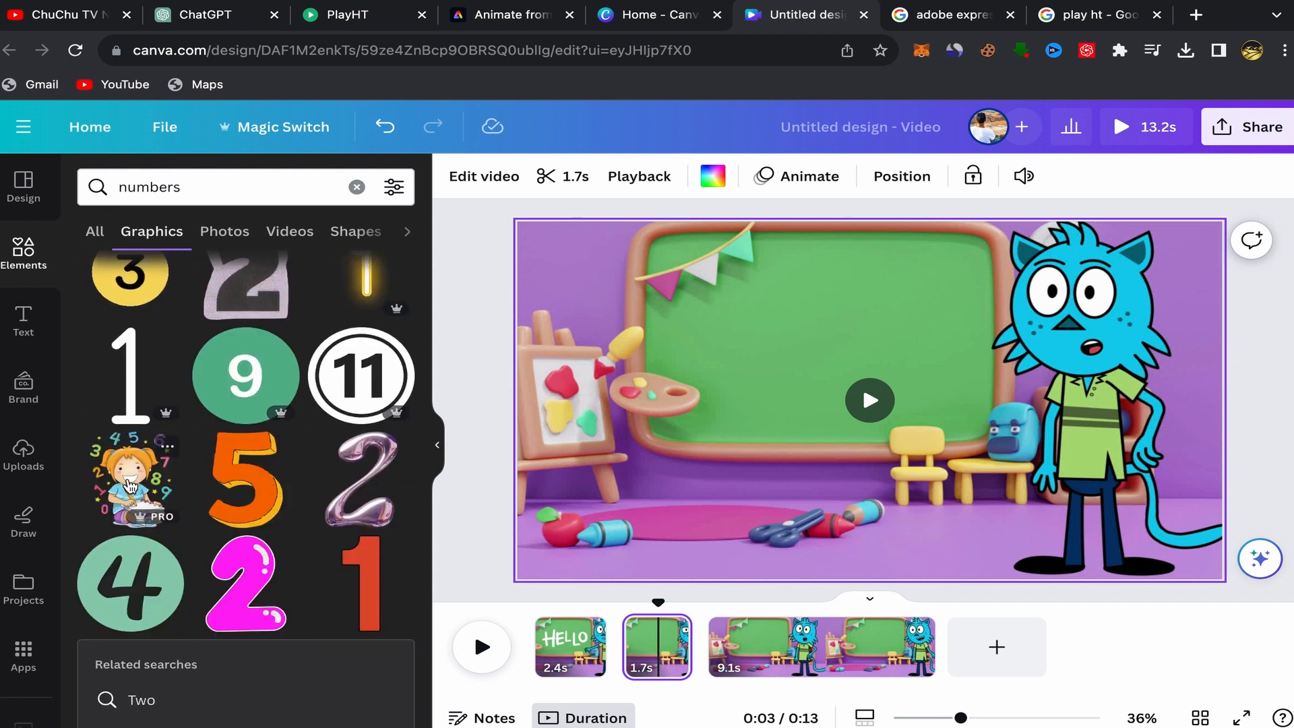
pyautogui.click(130, 485)
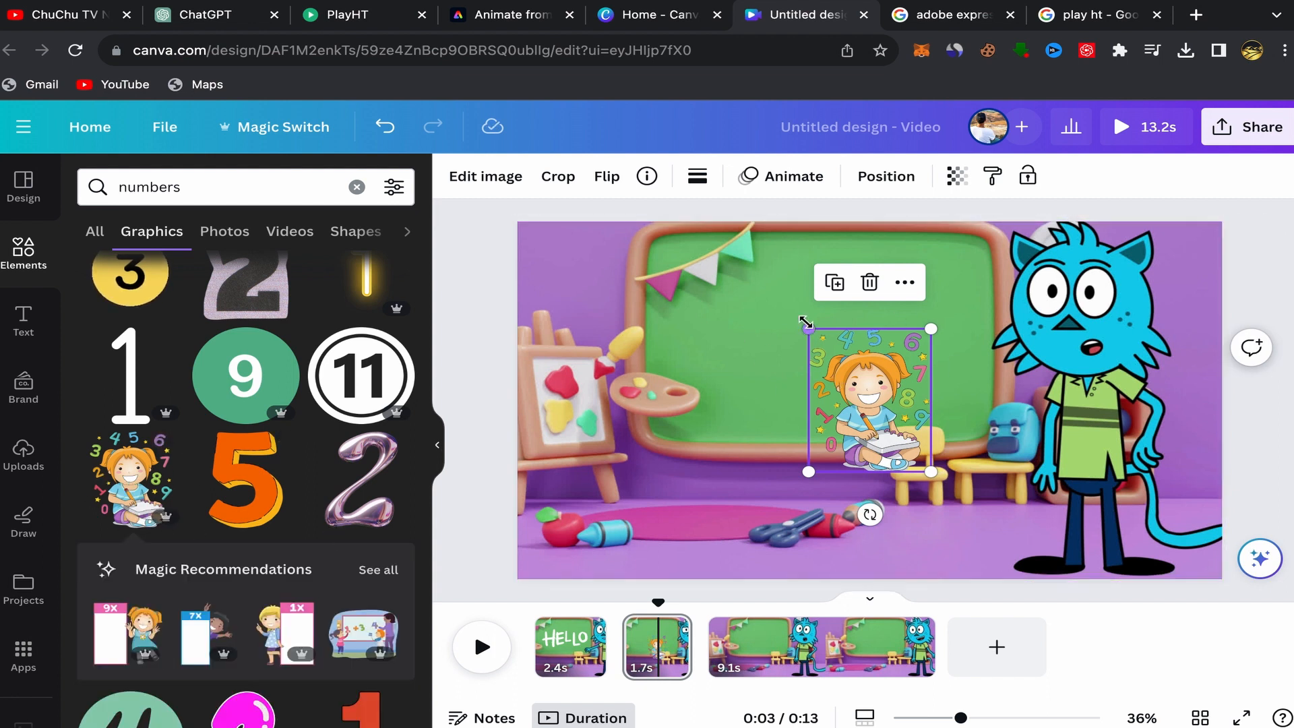
pyautogui.moveTo(806, 324); pyautogui.dragTo(779, 289)
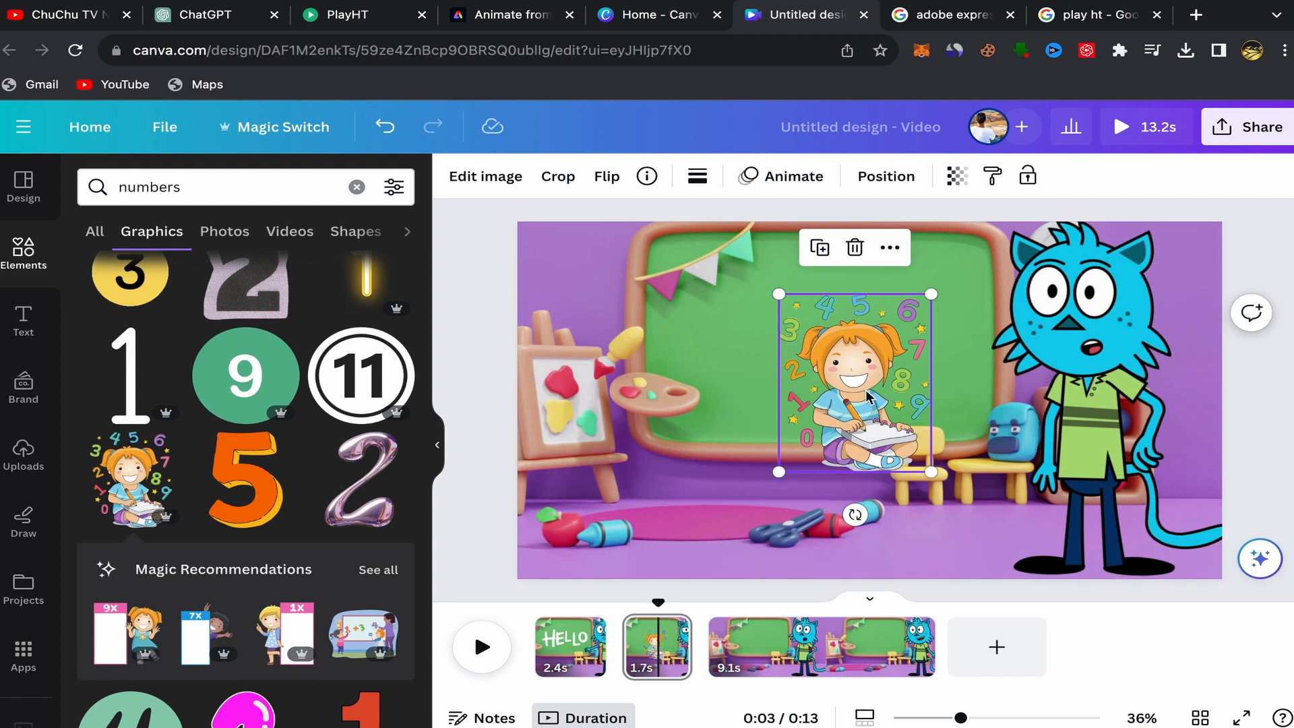
pyautogui.moveTo(865, 374); pyautogui.dragTo(834, 329)
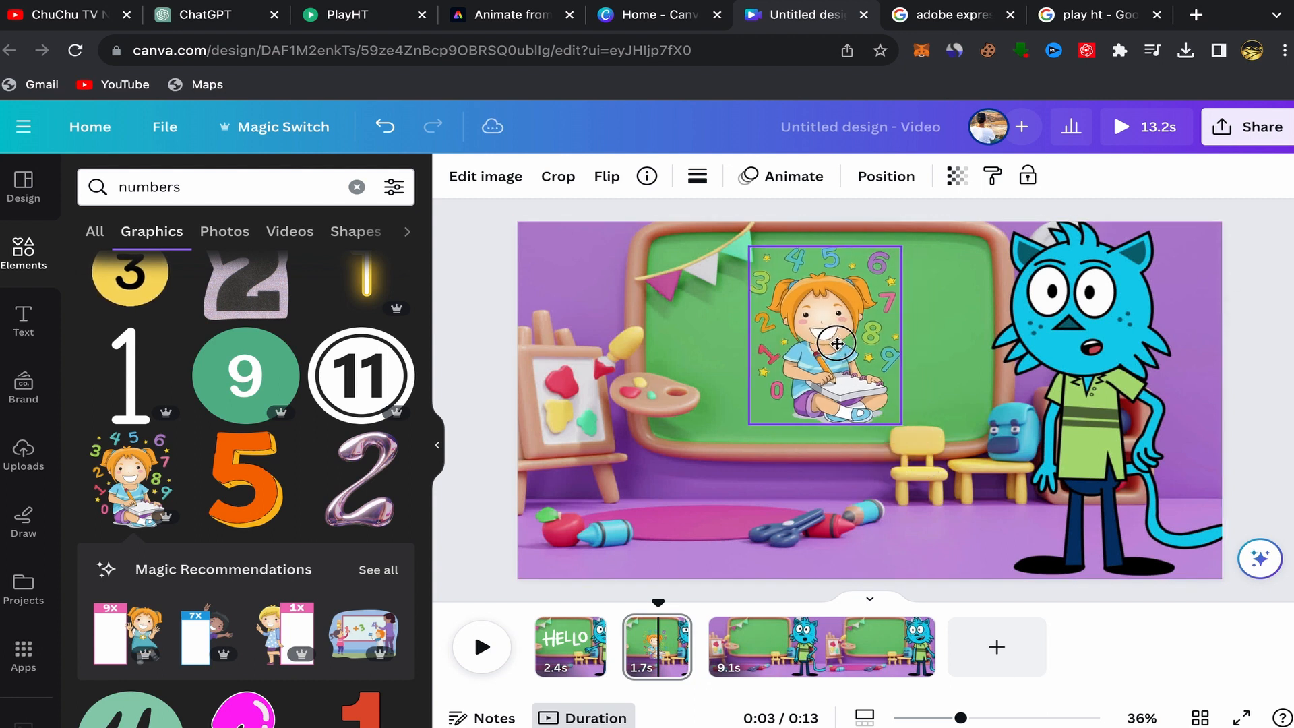
# Apply the Pulse motion effect to the girl graphic and lower its intensity to near minimum.
pyautogui.click(787, 179)
pyautogui.scroll(-6, 277, 487)
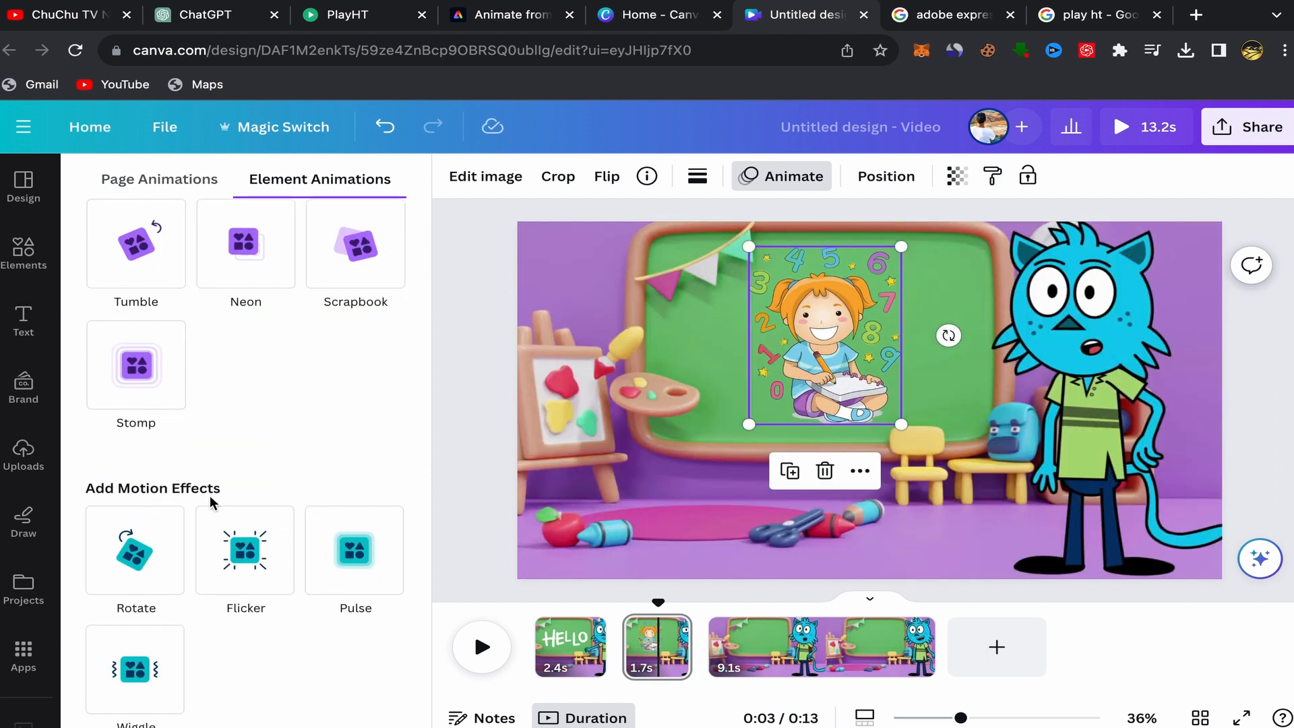
pyautogui.click(355, 559)
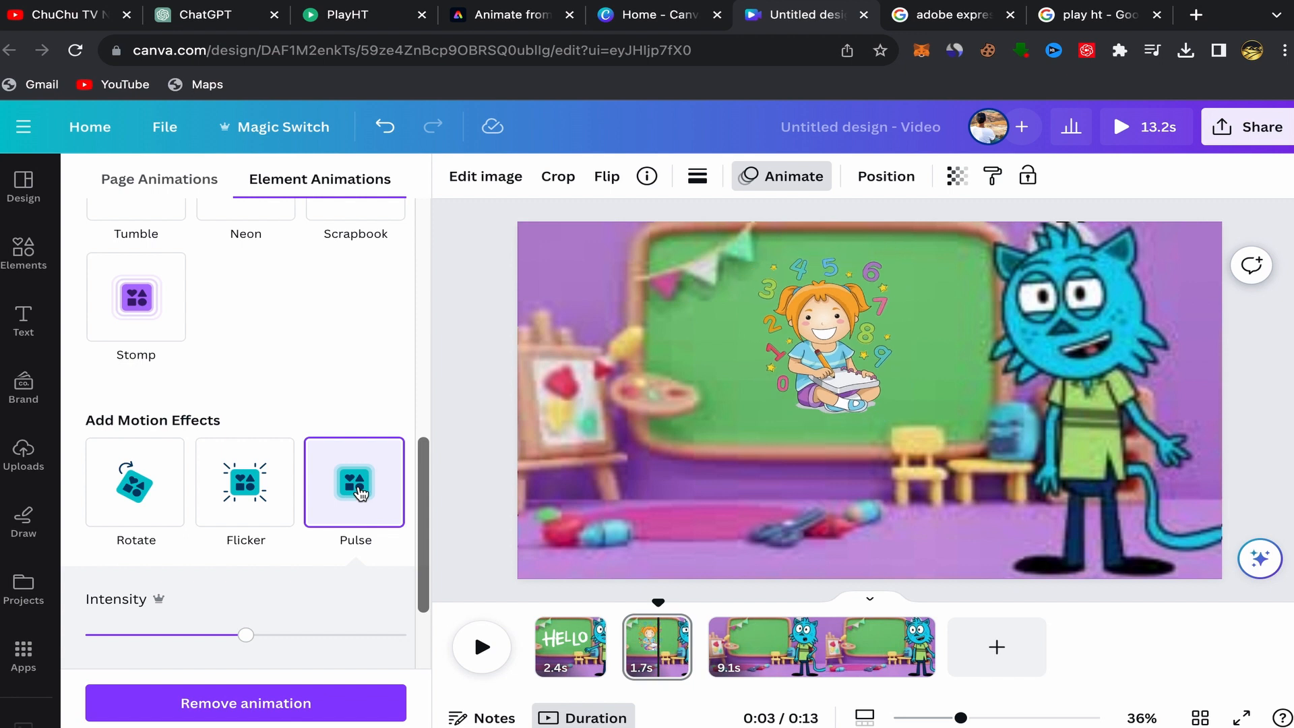
pyautogui.moveTo(246, 634); pyautogui.dragTo(154, 644)
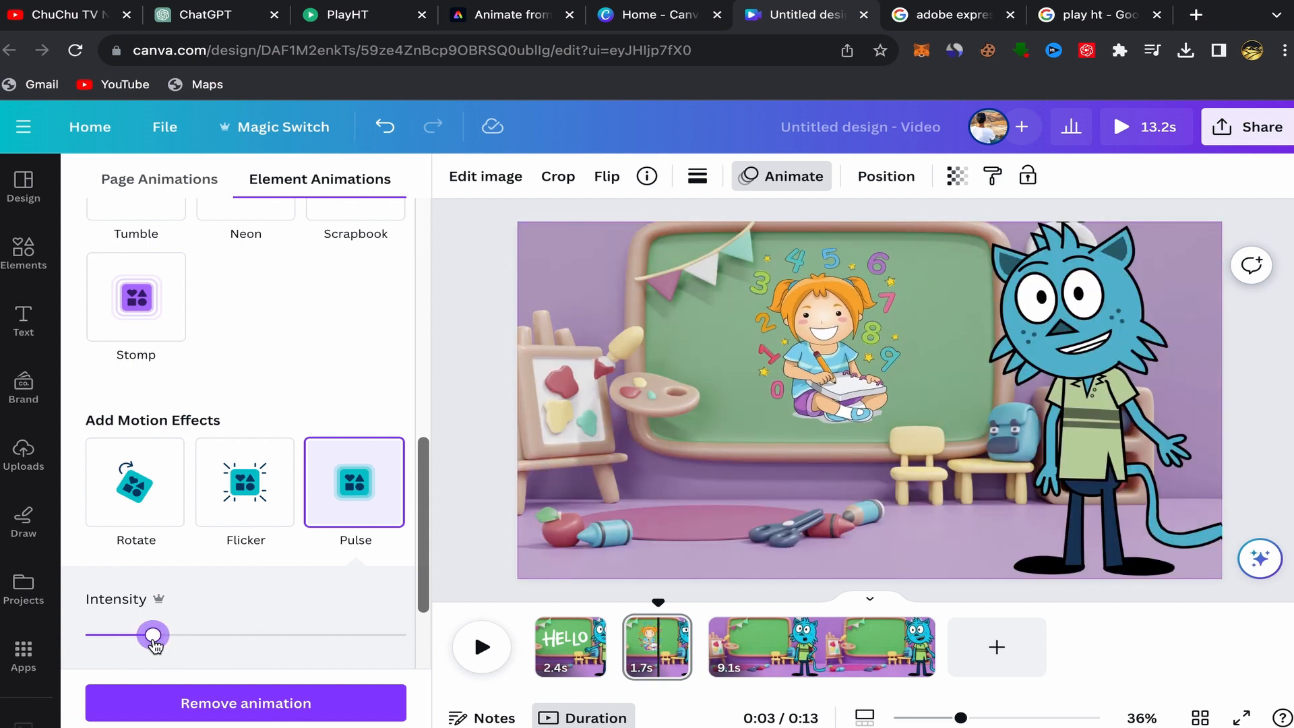
pyautogui.moveTo(140, 645); pyautogui.dragTo(126, 643)
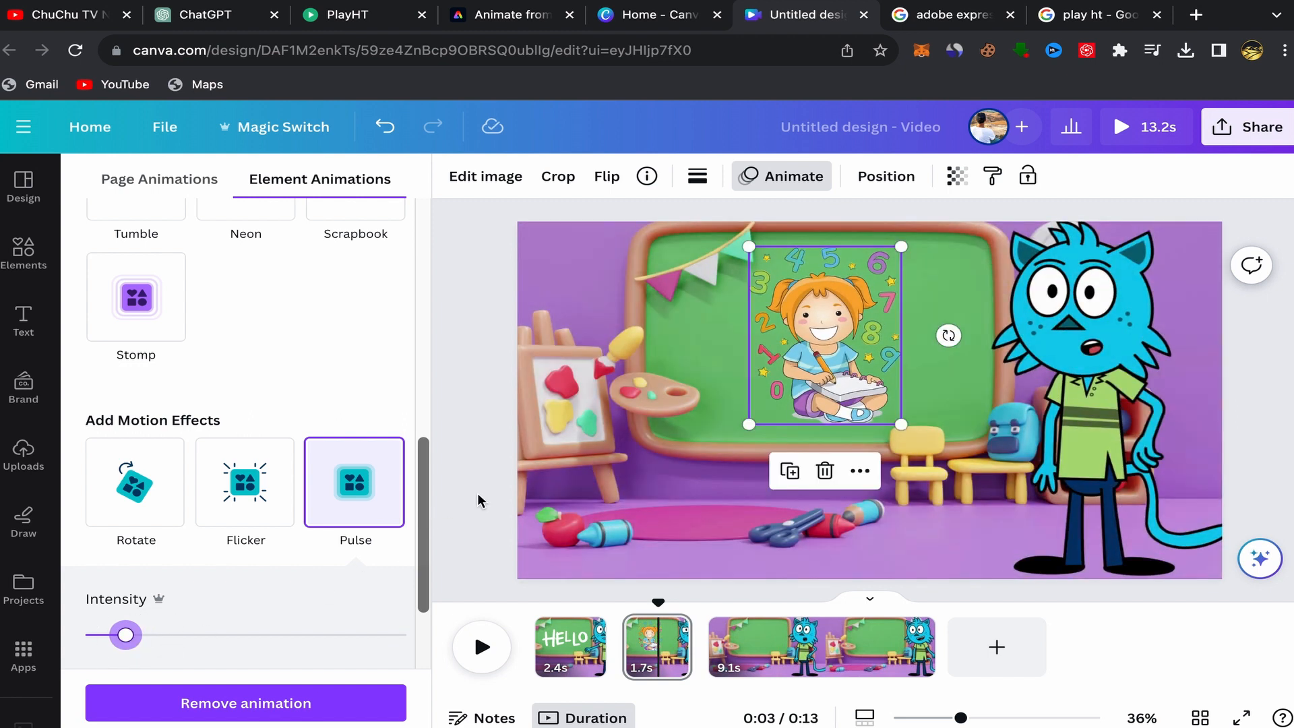
pyautogui.click(477, 492)
# Play the video from the start to review the new clip.
pyautogui.click(534, 636)
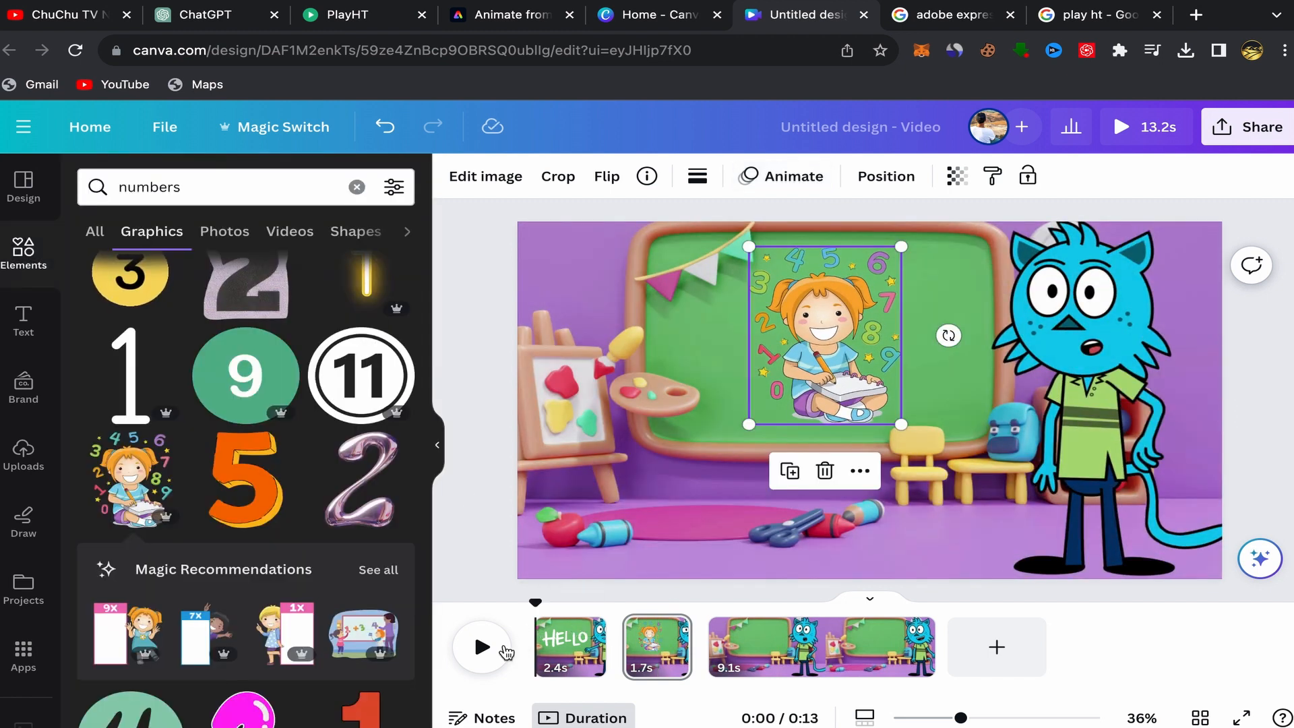
pyautogui.click(502, 650)
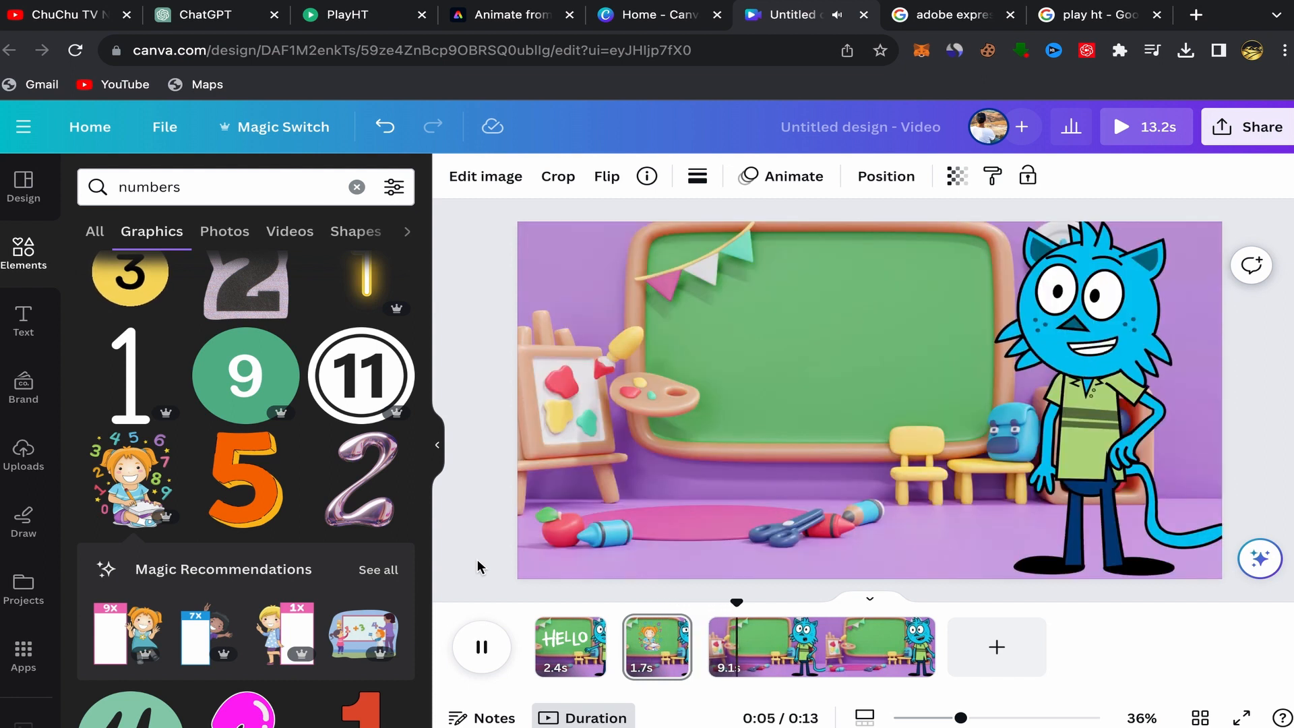
pyautogui.click(480, 645)
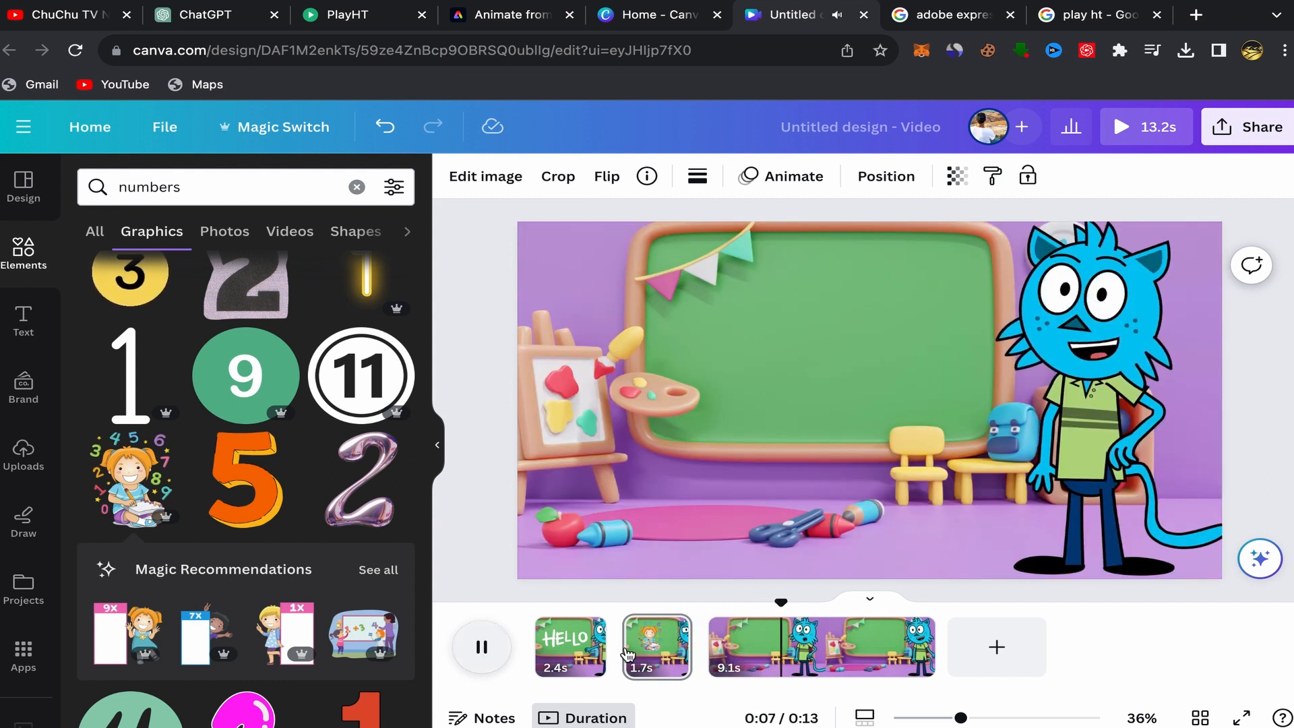
pyautogui.click(645, 649)
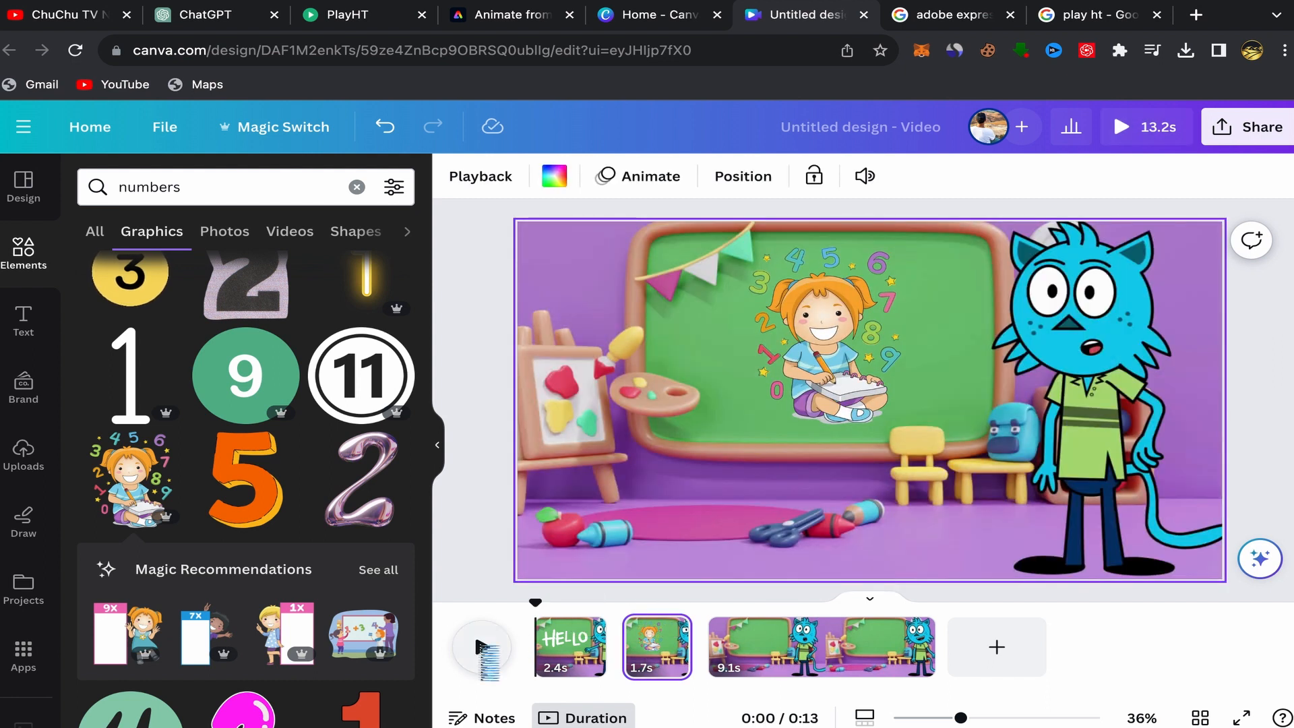
pyautogui.click(479, 647)
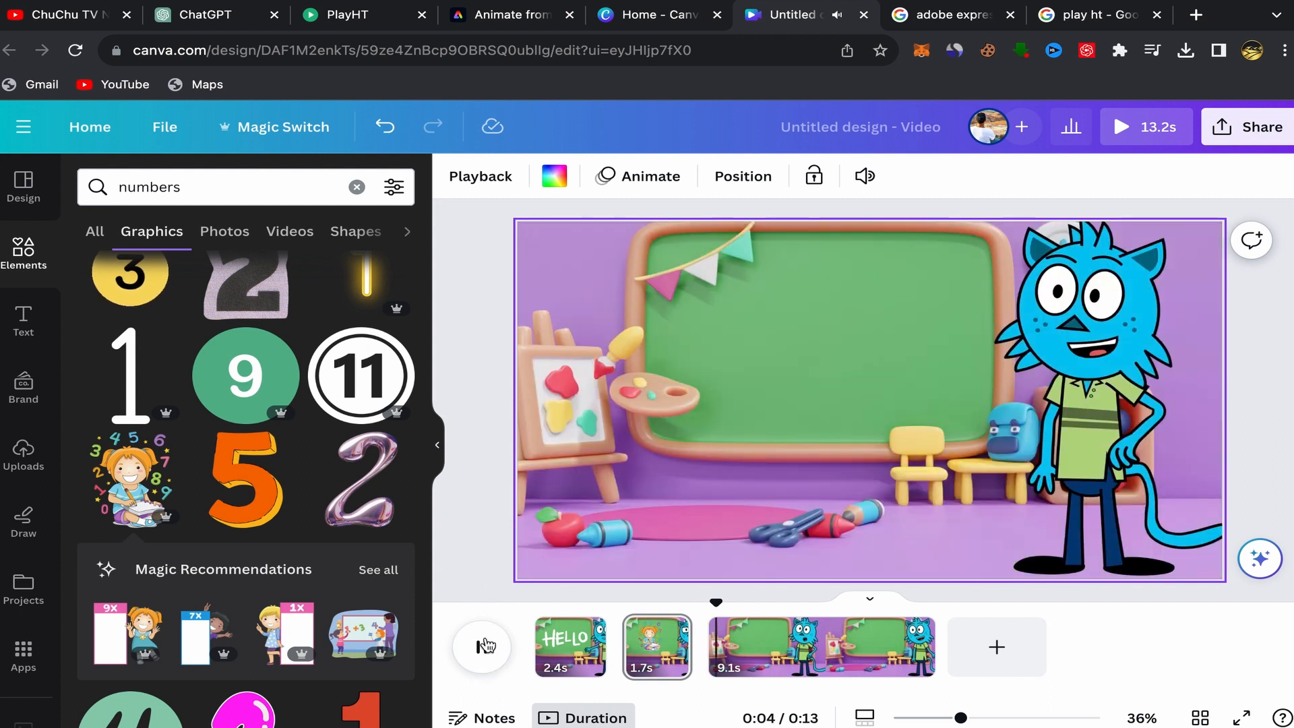
# Split the 9.1 s clip about 1.1 s in, at the 5-second mark.
pyautogui.click(729, 658)
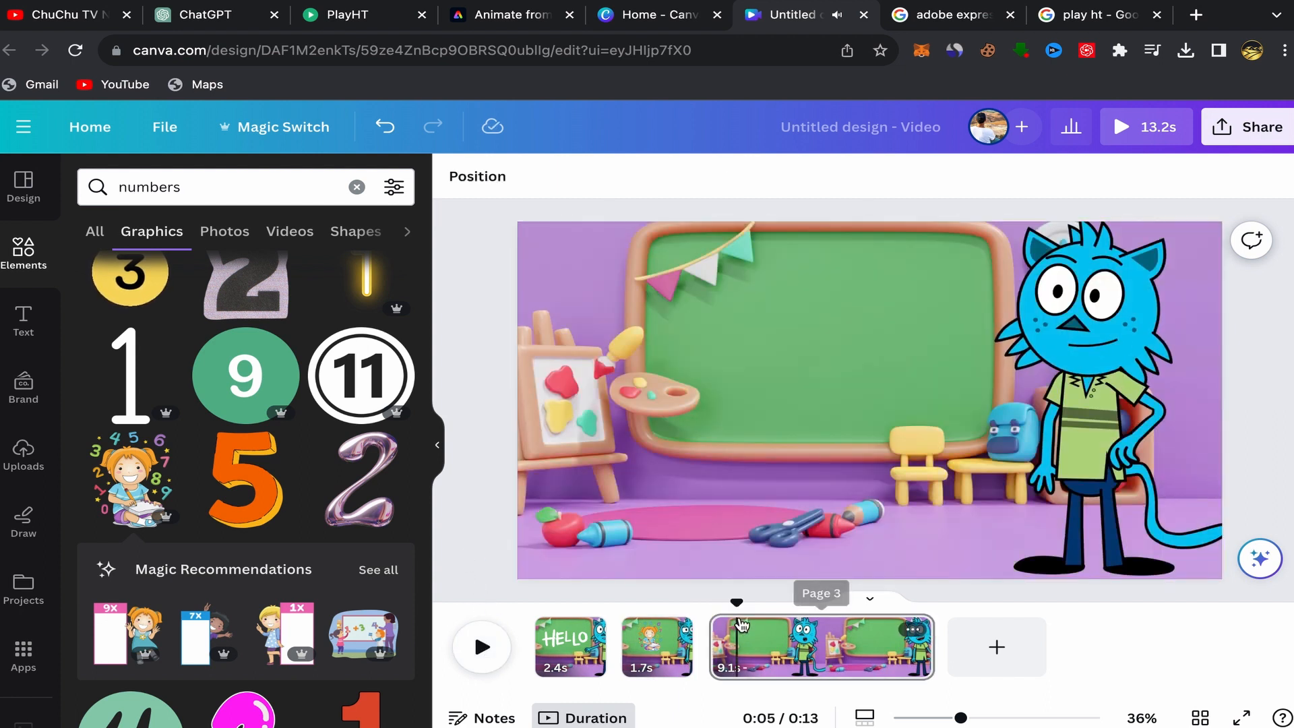
pyautogui.rightClick(739, 625)
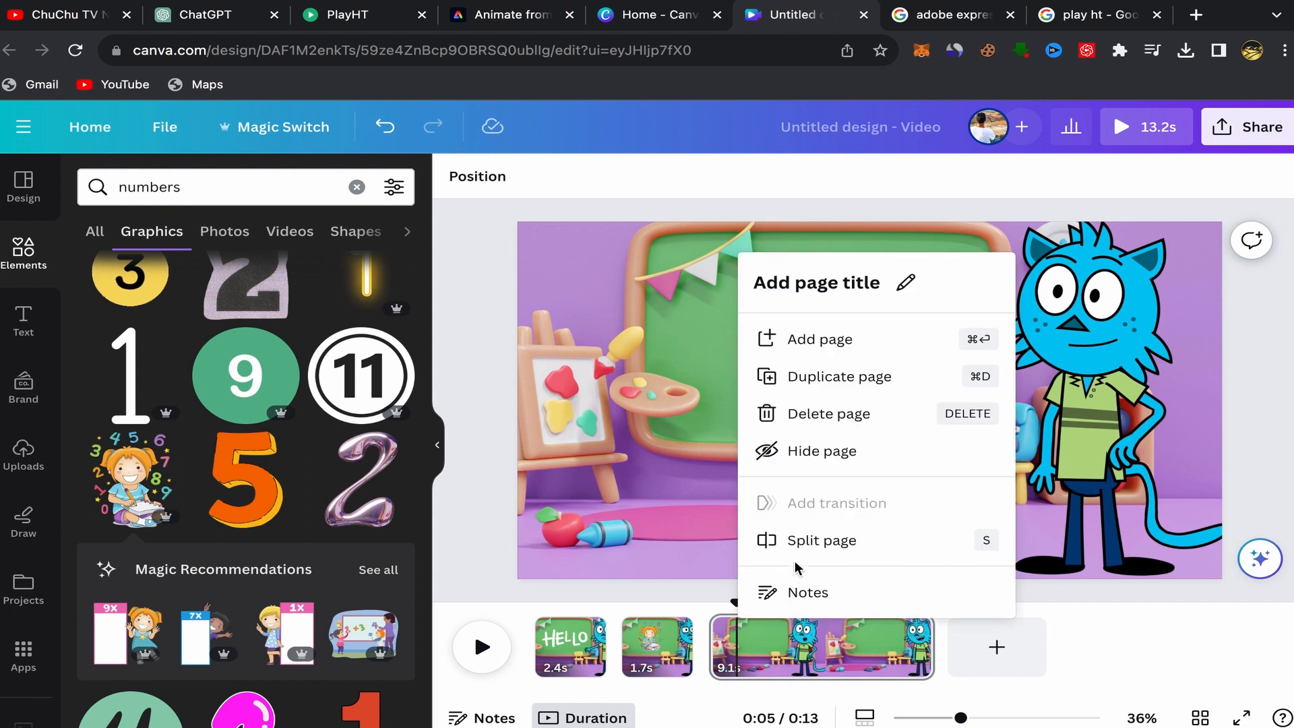
pyautogui.click(809, 543)
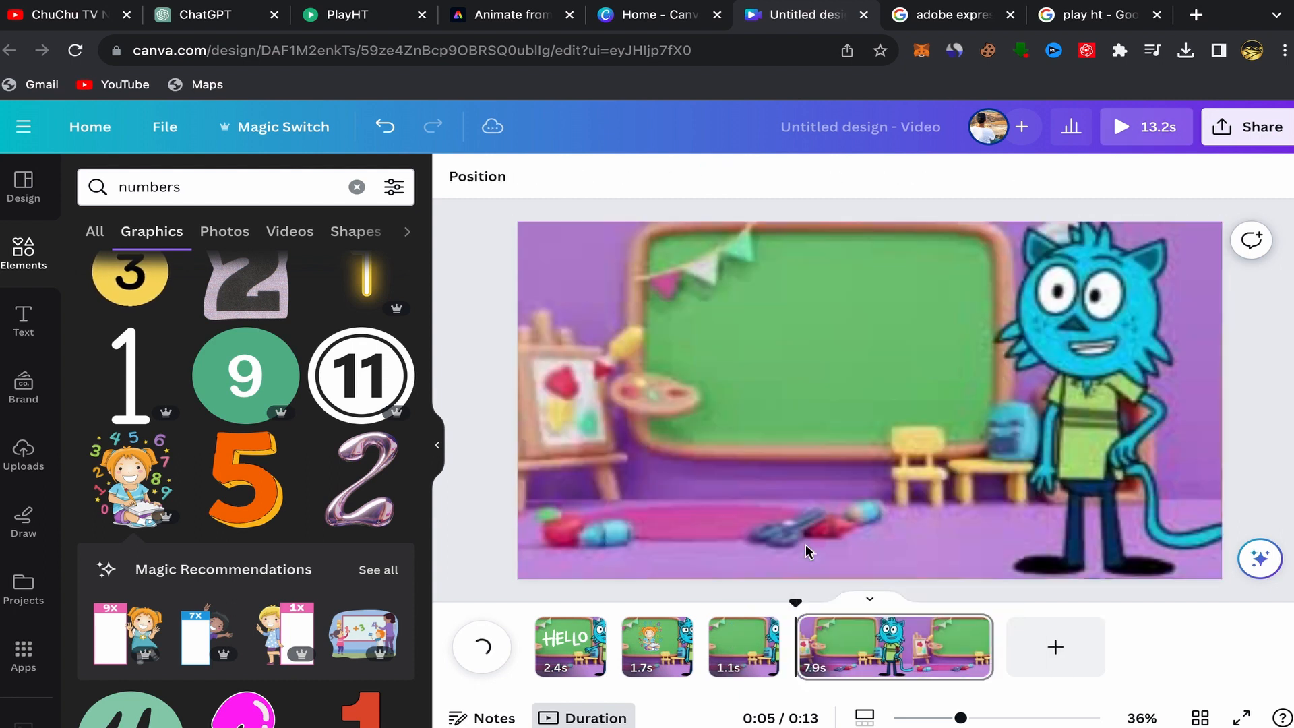
# Add the HUGE SALE text combination to the 1.1 s clip.
pyautogui.click(720, 645)
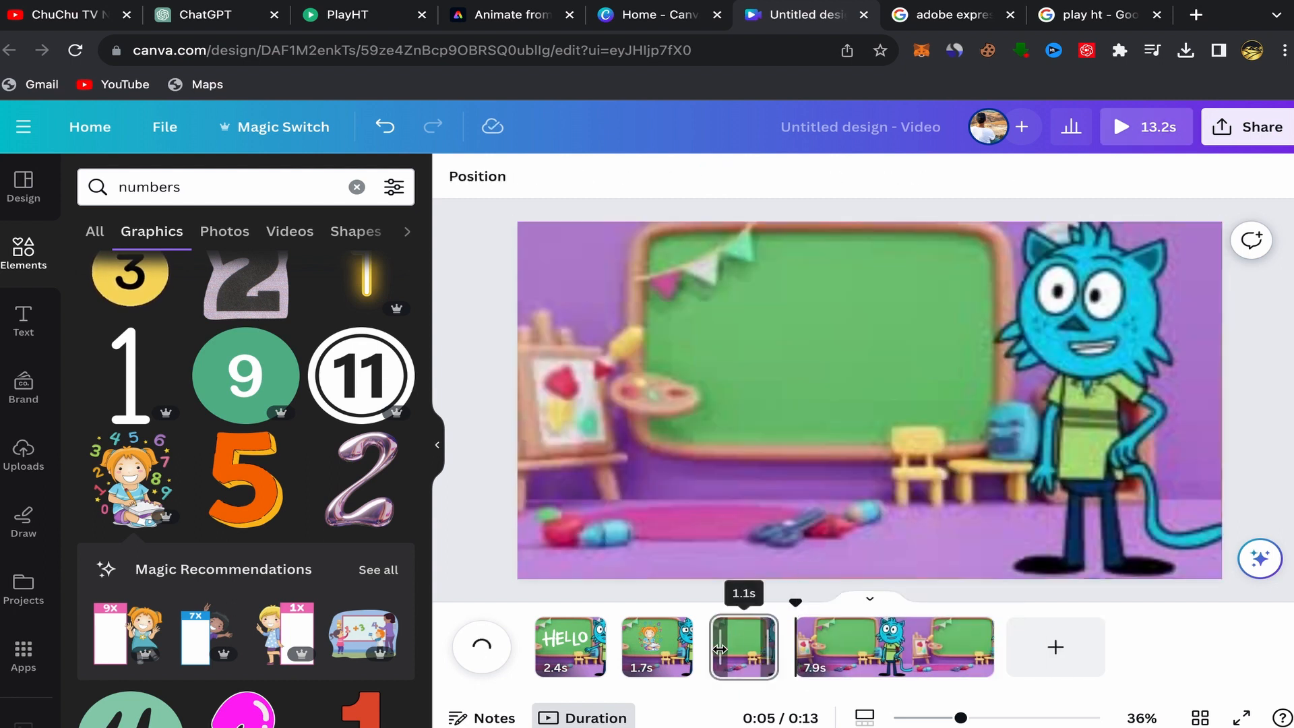
pyautogui.click(725, 644)
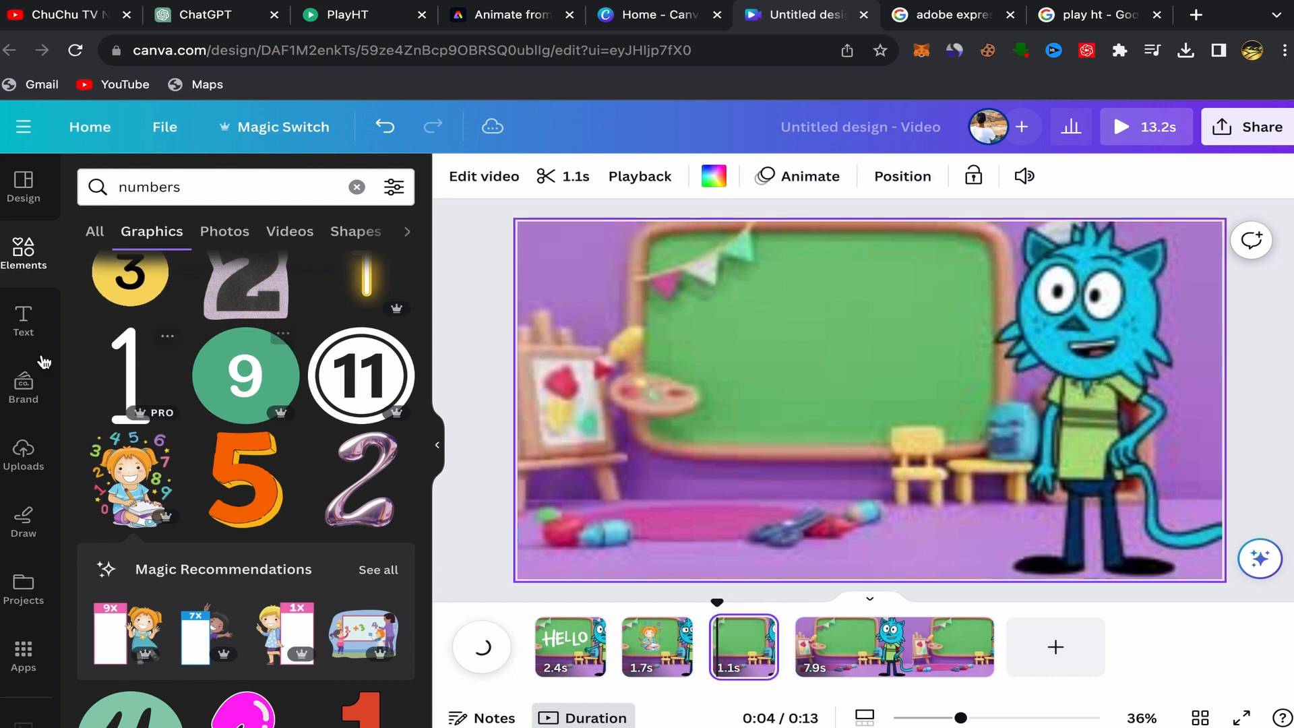
pyautogui.click(24, 320)
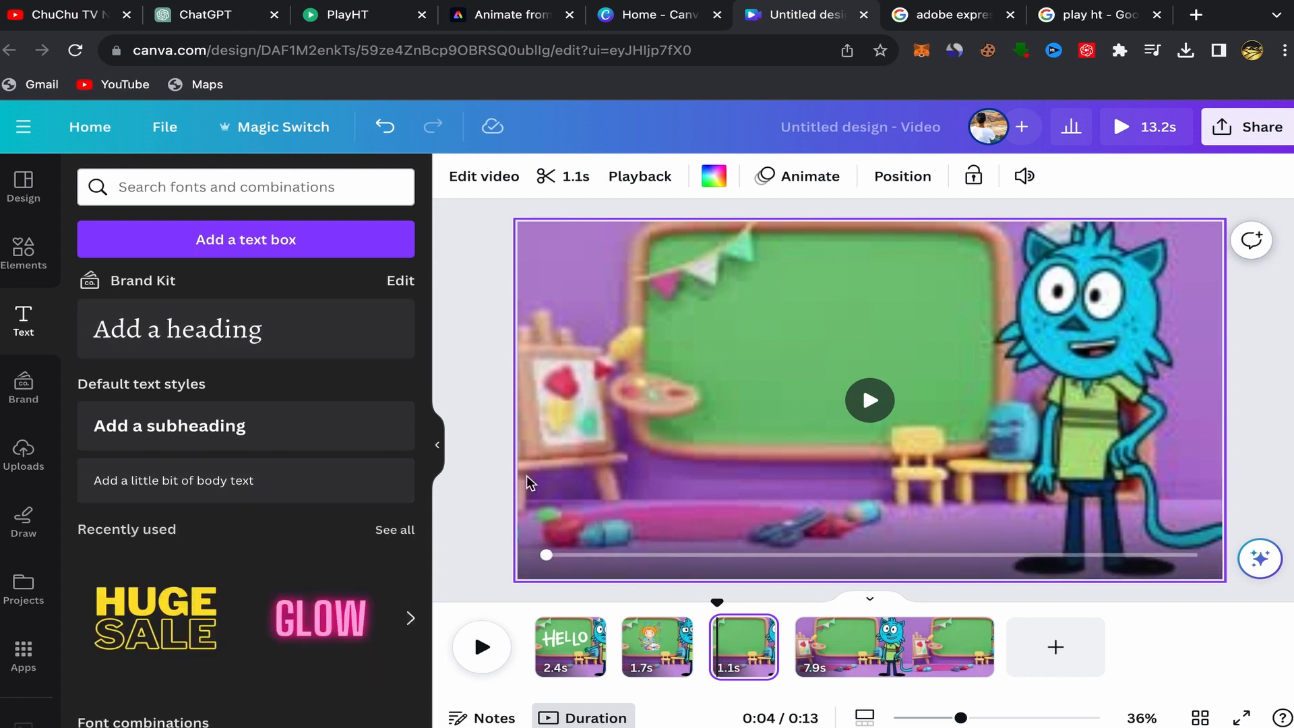
pyautogui.click(156, 609)
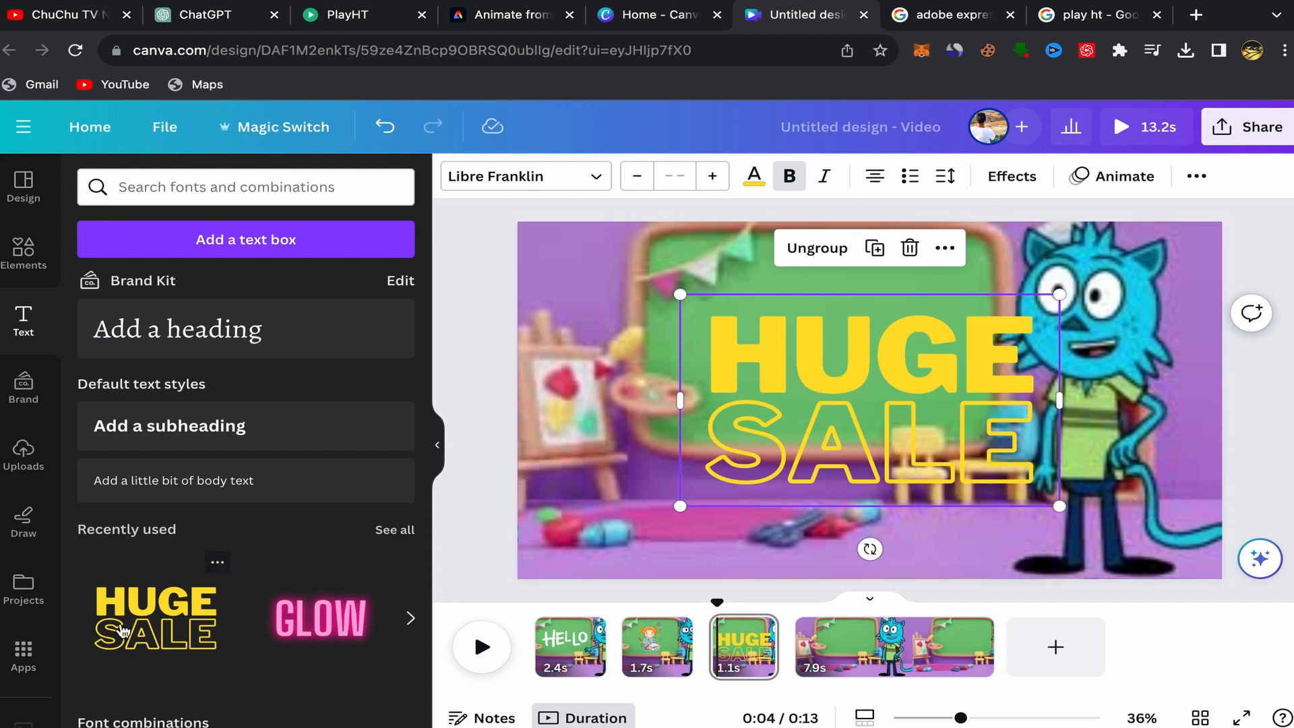
pyautogui.scroll(-4, 202, 593)
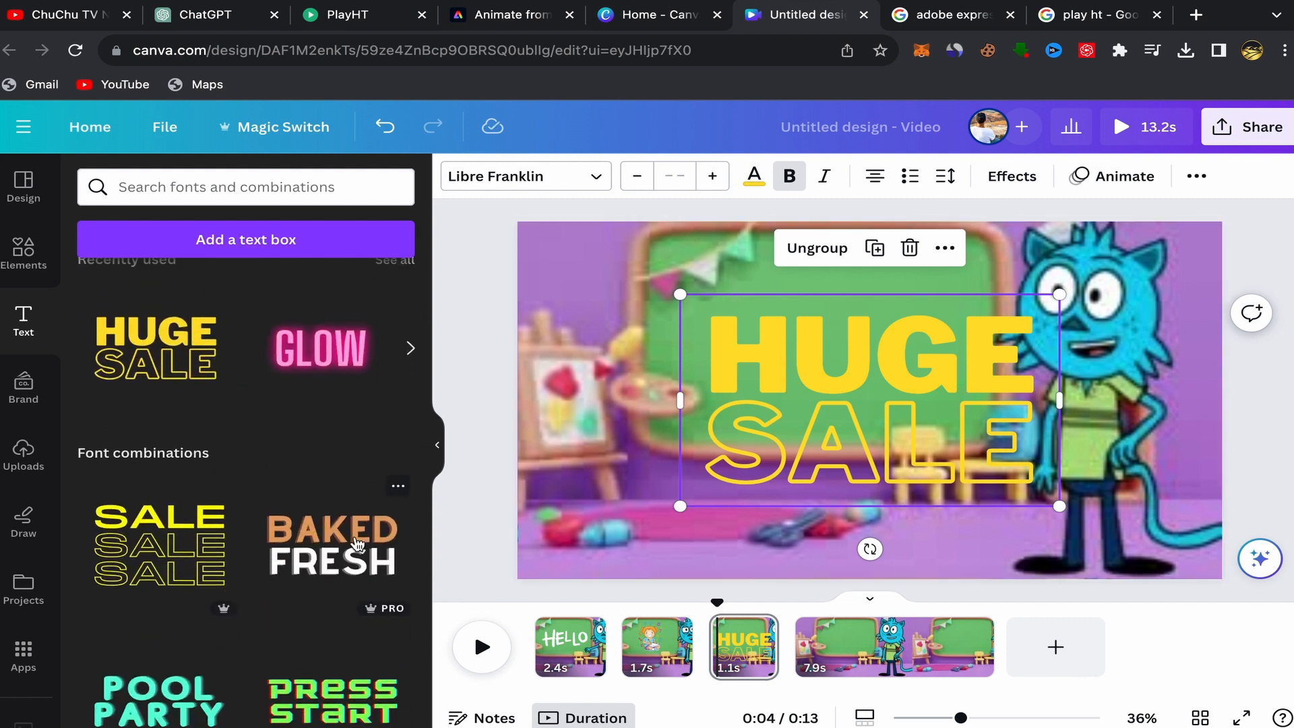
# Delete the SALE line of the text group and shrink the remaining HUGE text to size 115.
pyautogui.click(829, 458)
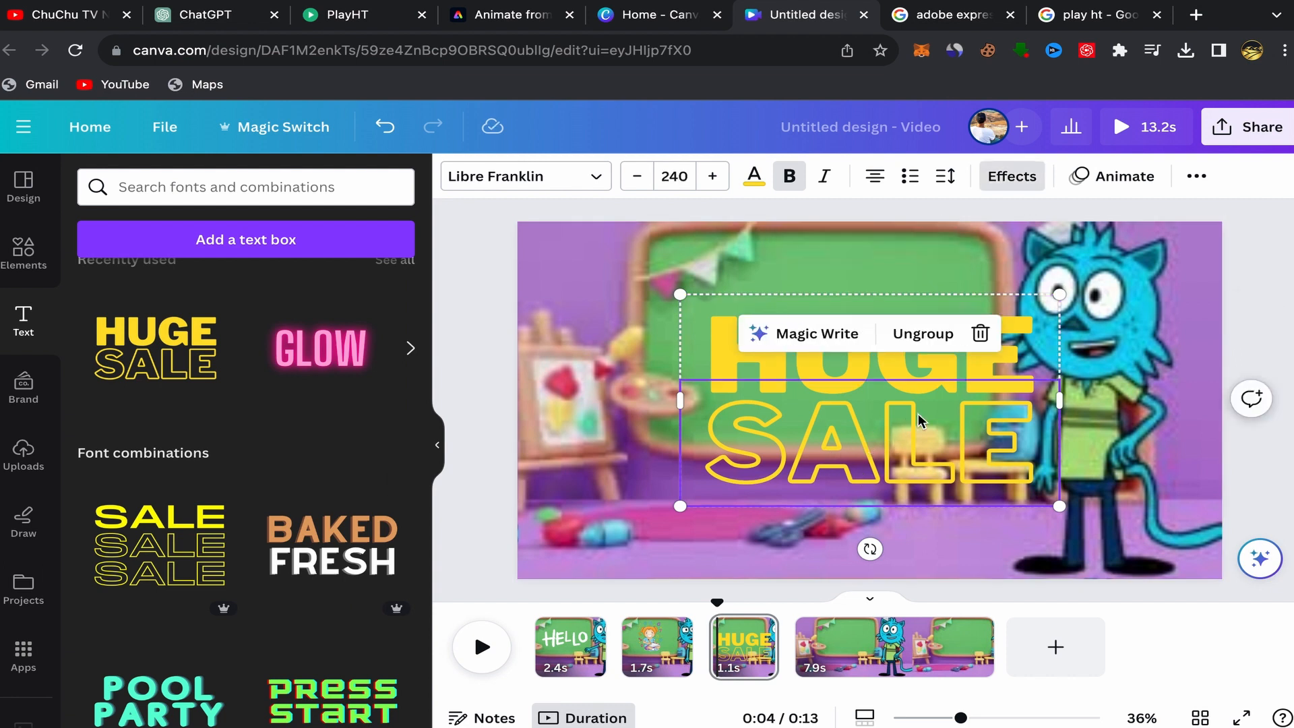
pyautogui.click(980, 333)
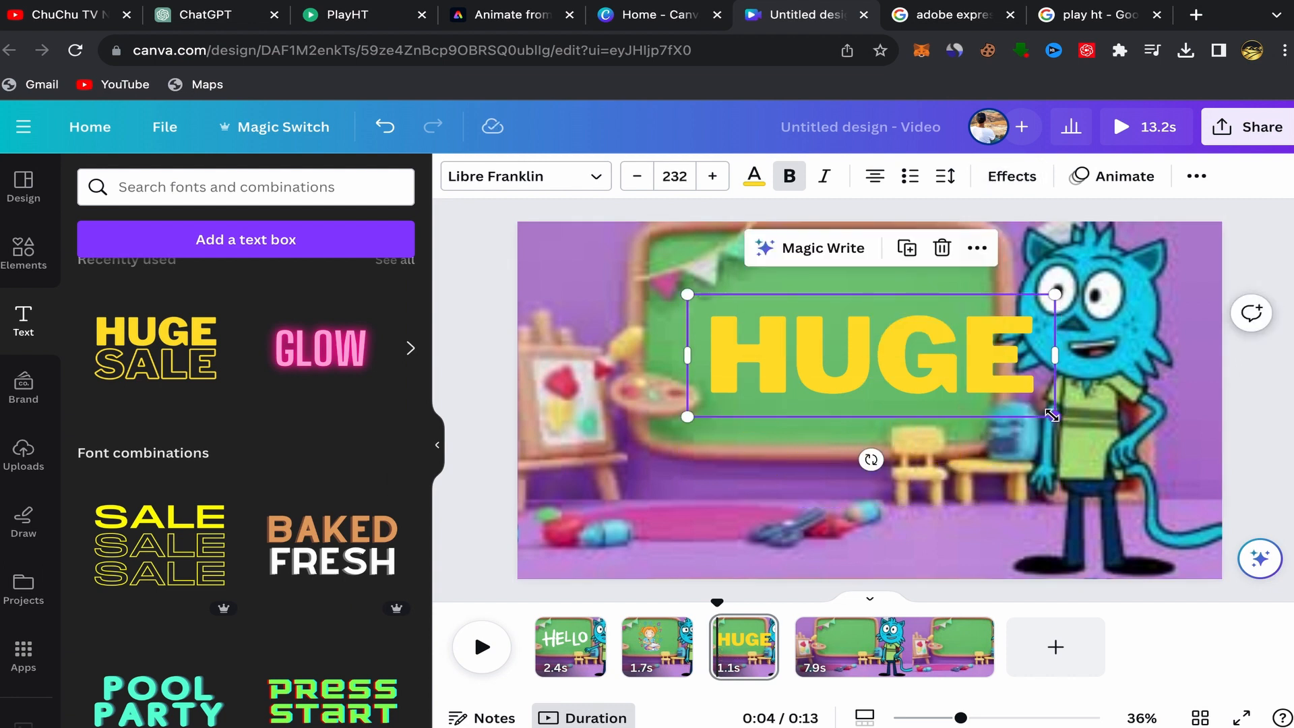
pyautogui.moveTo(1051, 416); pyautogui.dragTo(869, 355)
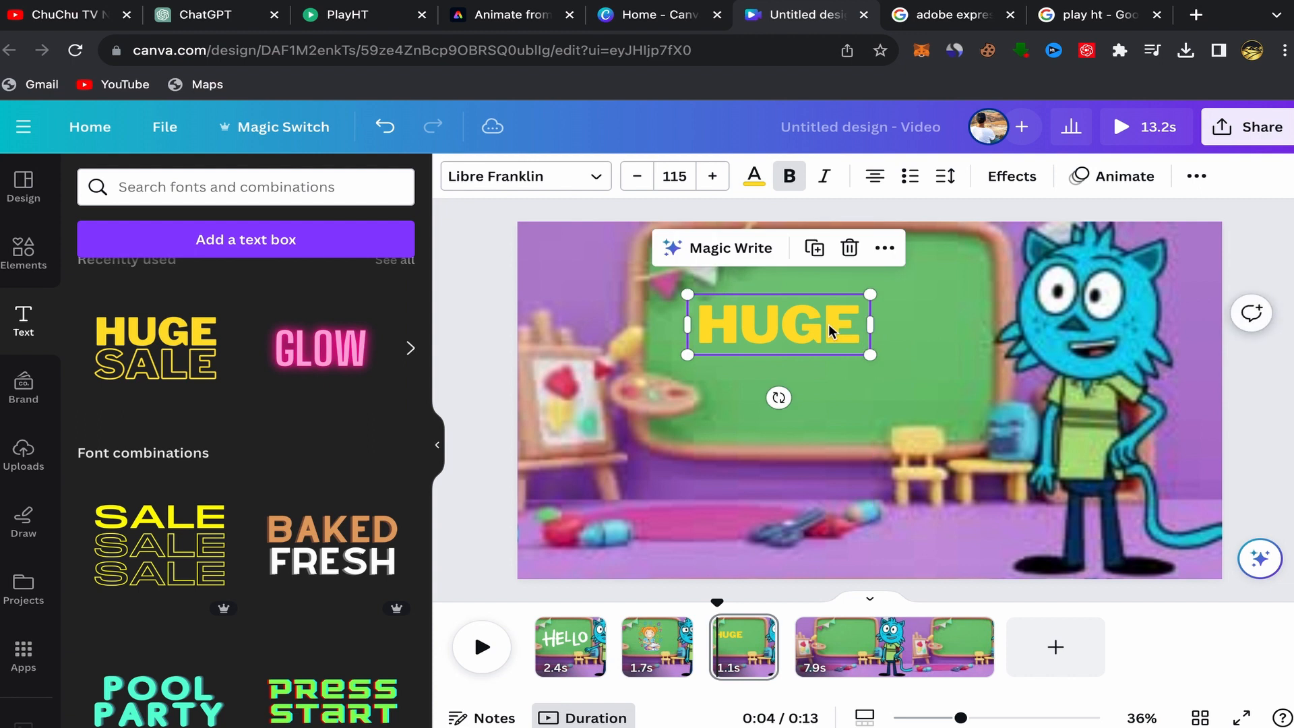
# Change the text to THINK SMART, widen its box to fit one line and place it on the chalkboard.
pyautogui.doubleClick(829, 328)
pyautogui.write('TH')
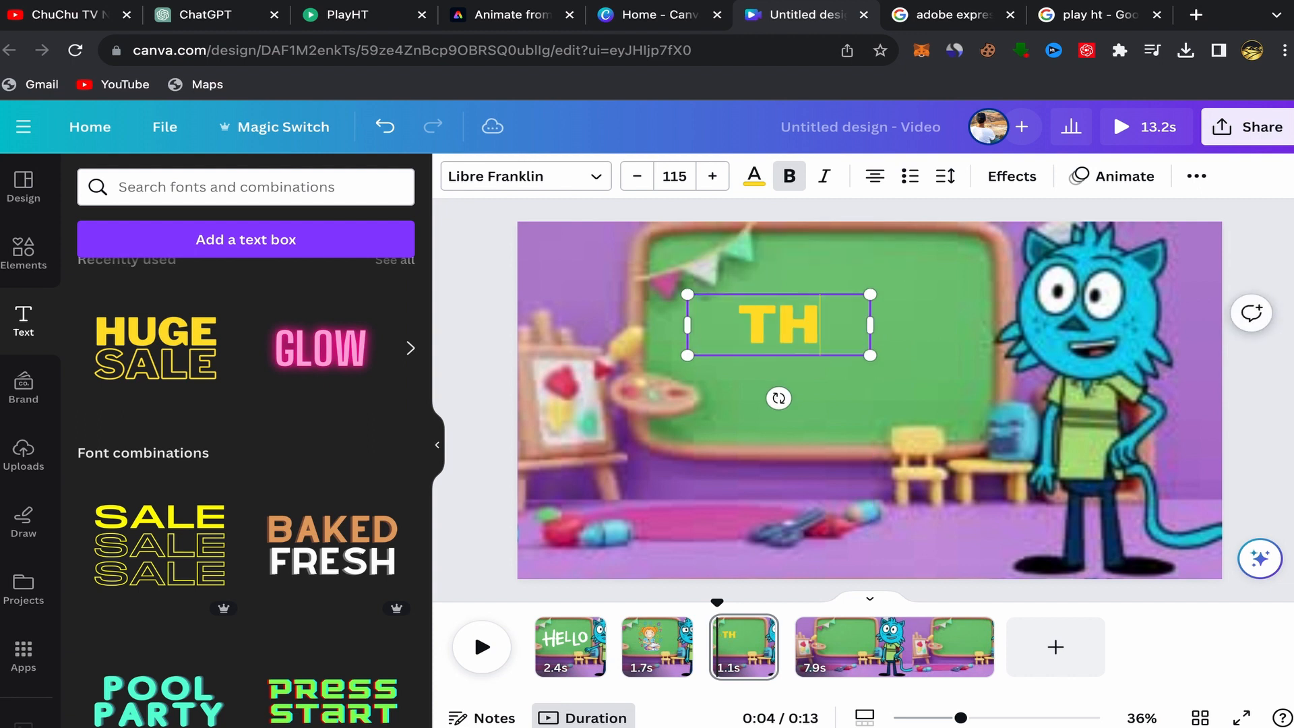
pyautogui.write('INK SMART')
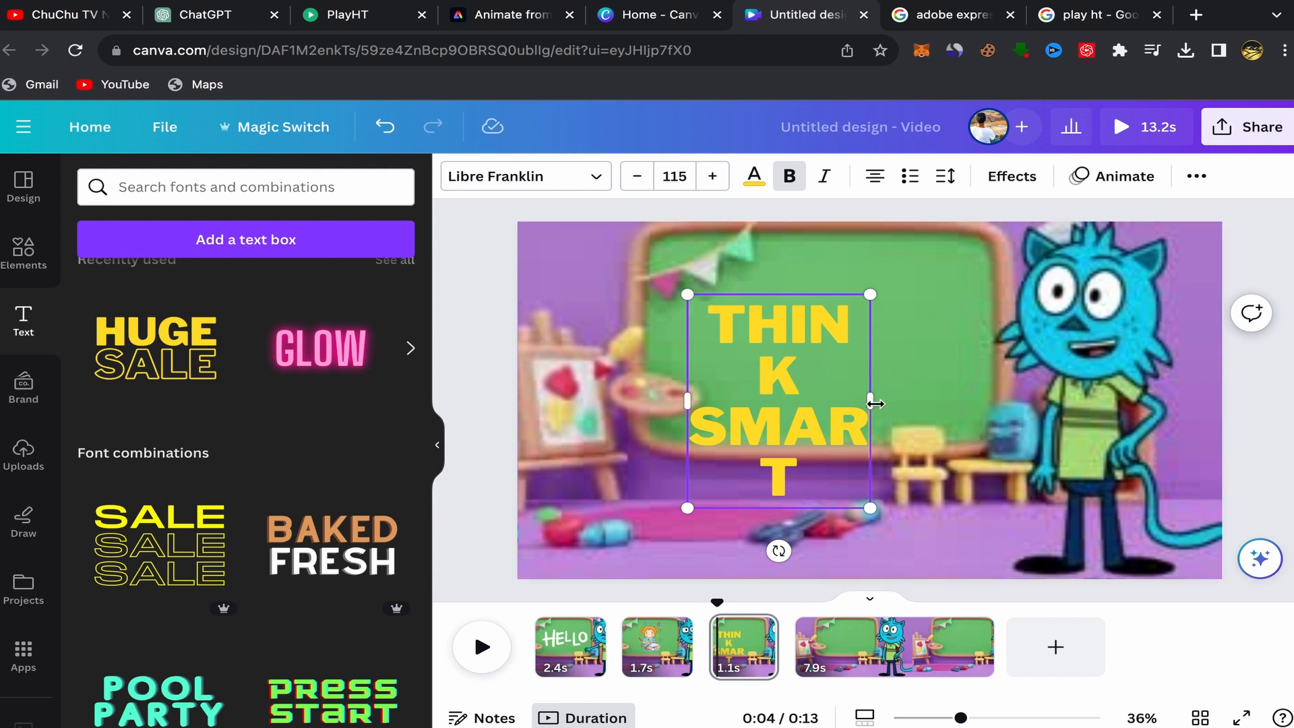
pyautogui.moveTo(879, 401); pyautogui.dragTo(989, 315)
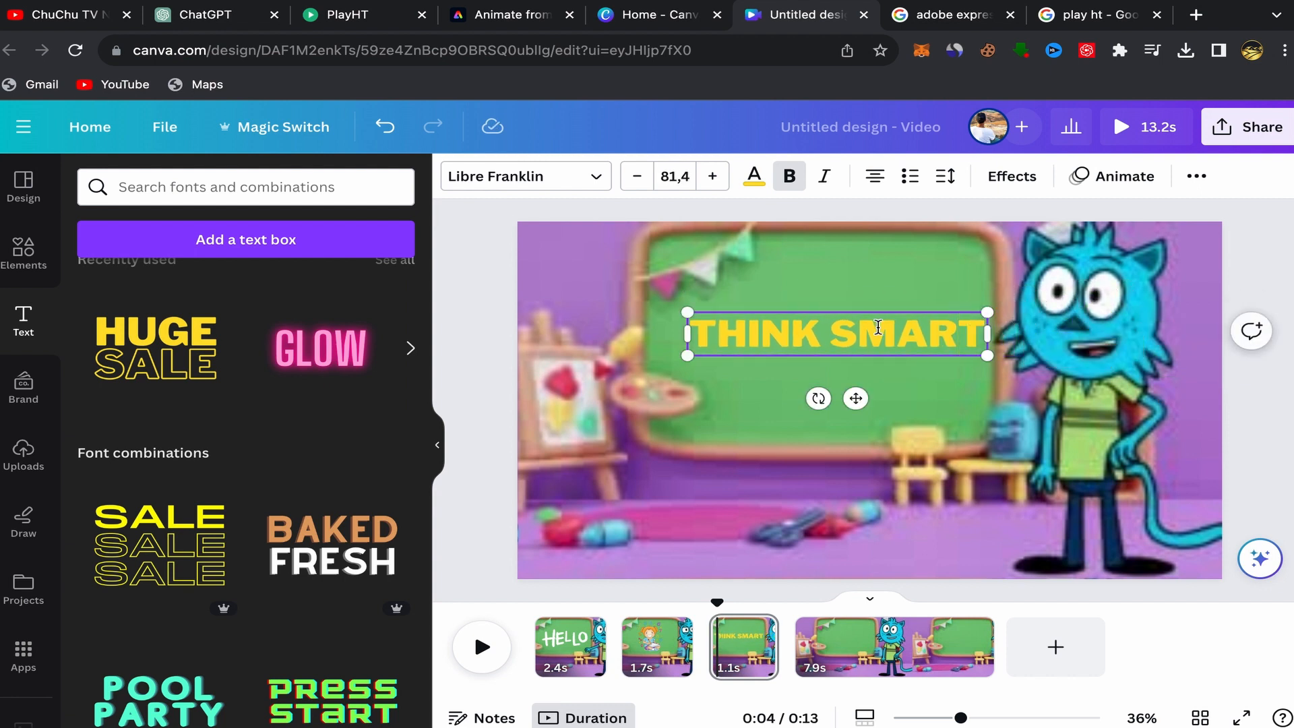
pyautogui.click(887, 291)
pyautogui.moveTo(882, 332); pyautogui.dragTo(865, 327)
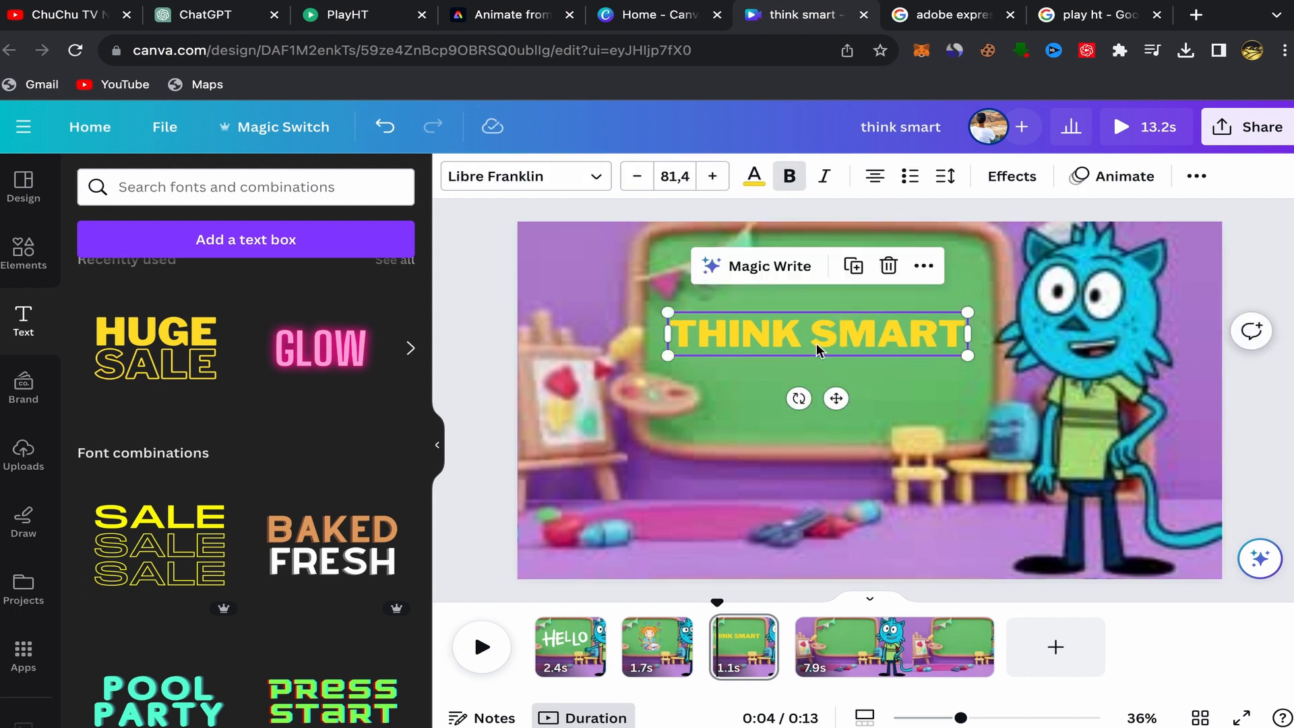
# Set the THINK SMART text colour to white #ffffff.
pyautogui.click(755, 180)
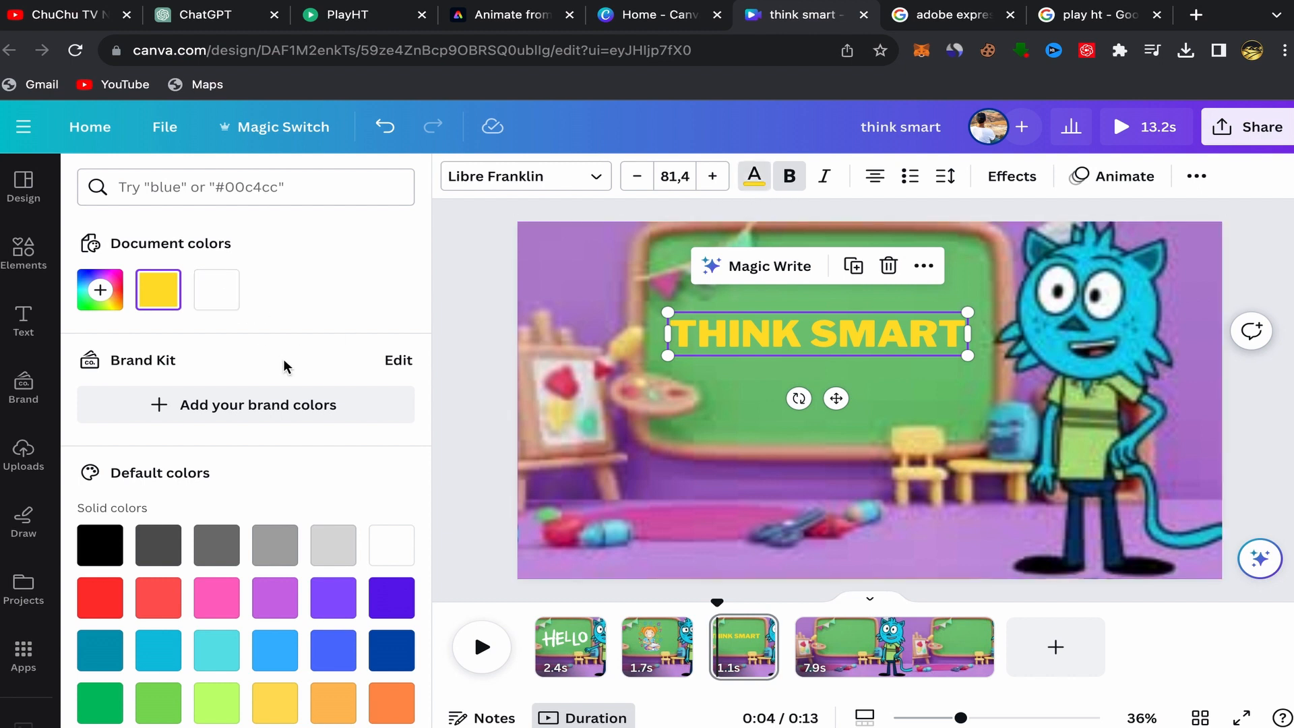
pyautogui.scroll(-1, 260, 370)
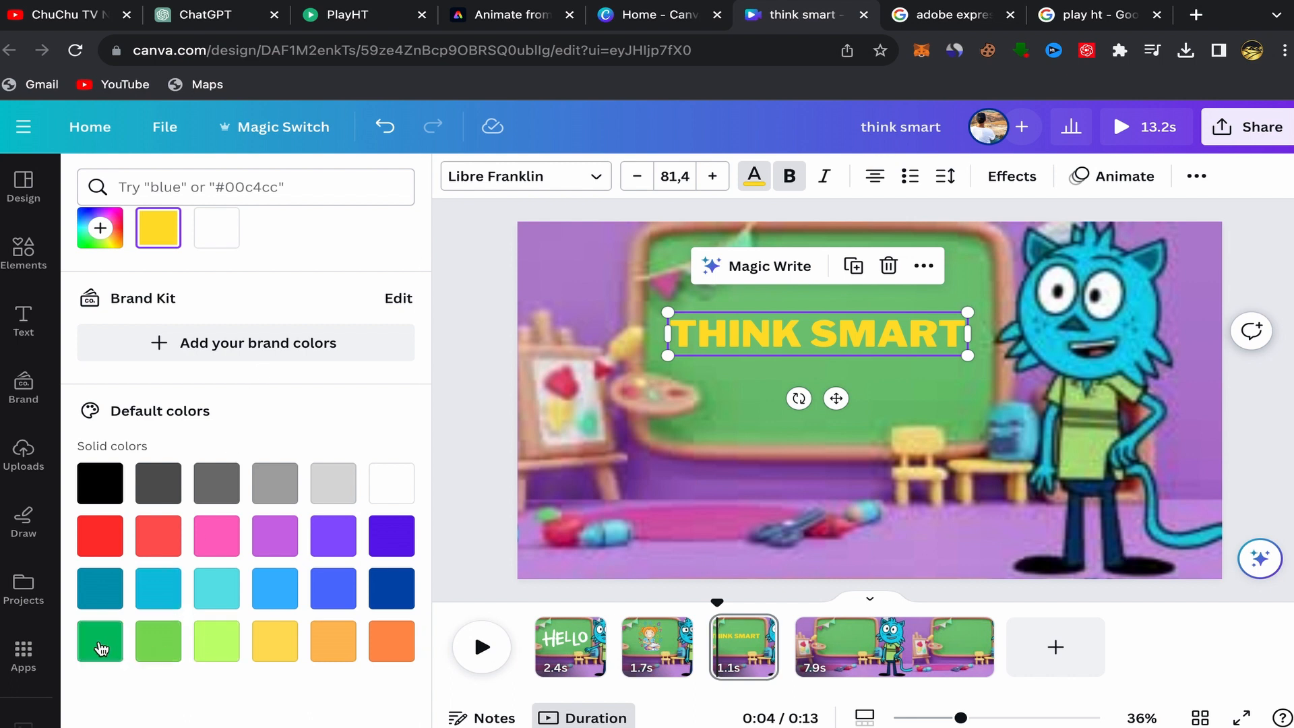
pyautogui.scroll(1, 209, 347)
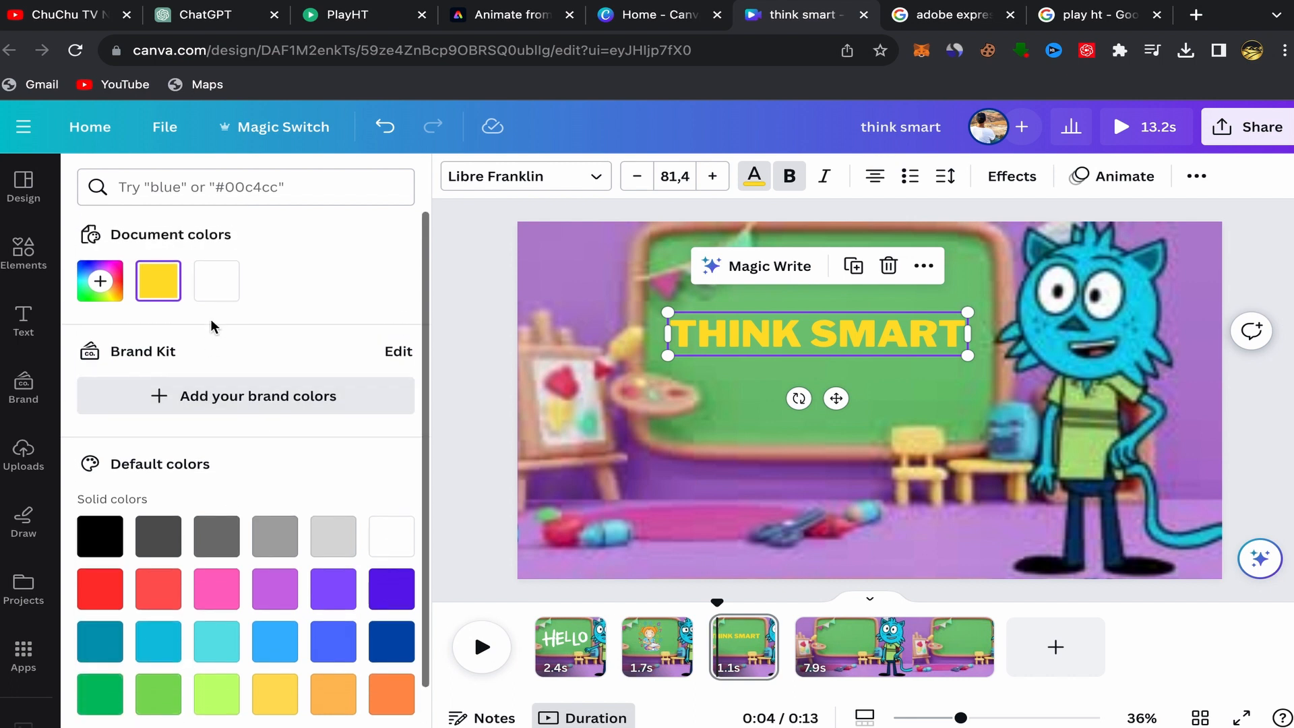
pyautogui.click(216, 282)
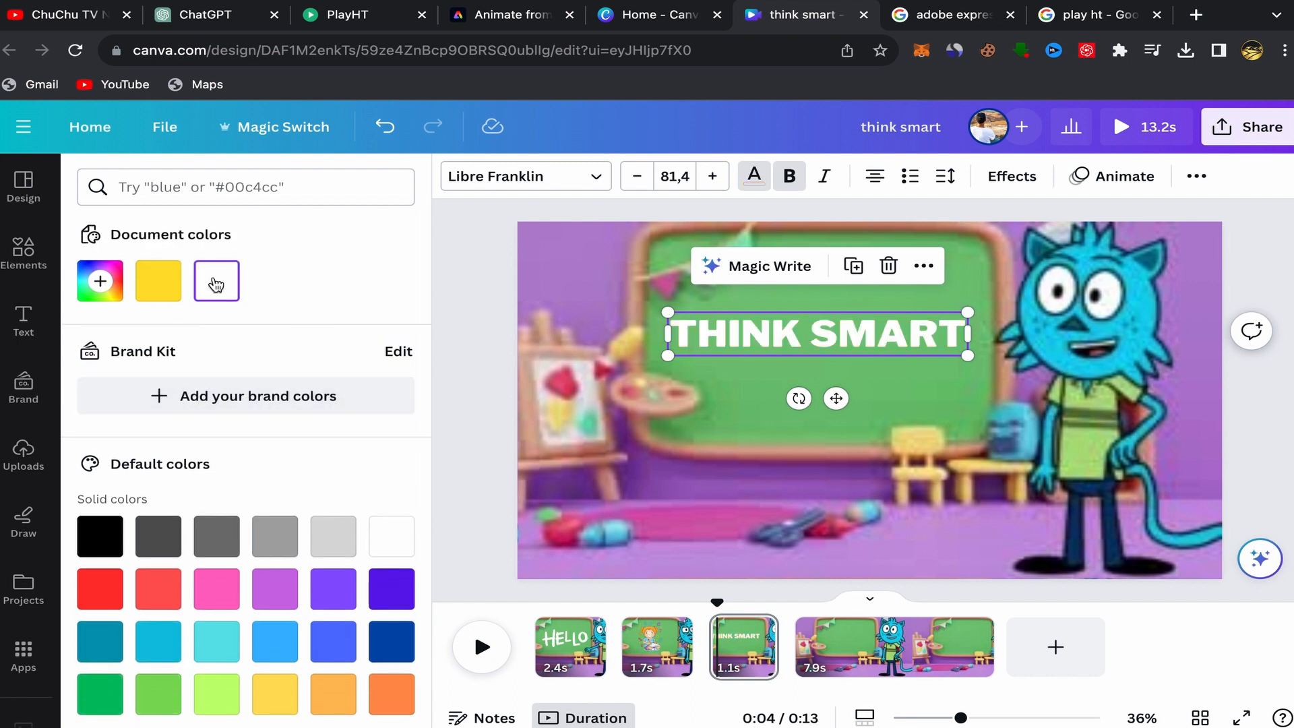
# Apply the Outline text effect with a black outline and thickness 93.
pyautogui.click(1008, 177)
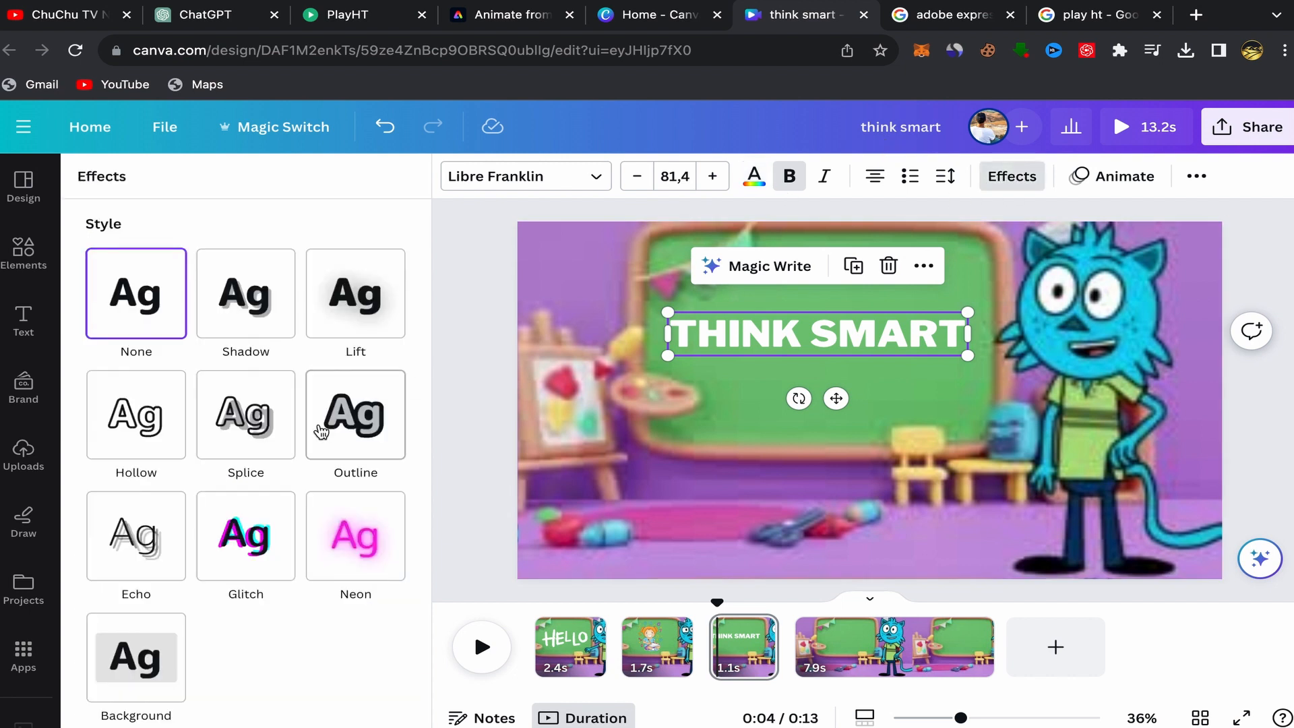
pyautogui.click(354, 416)
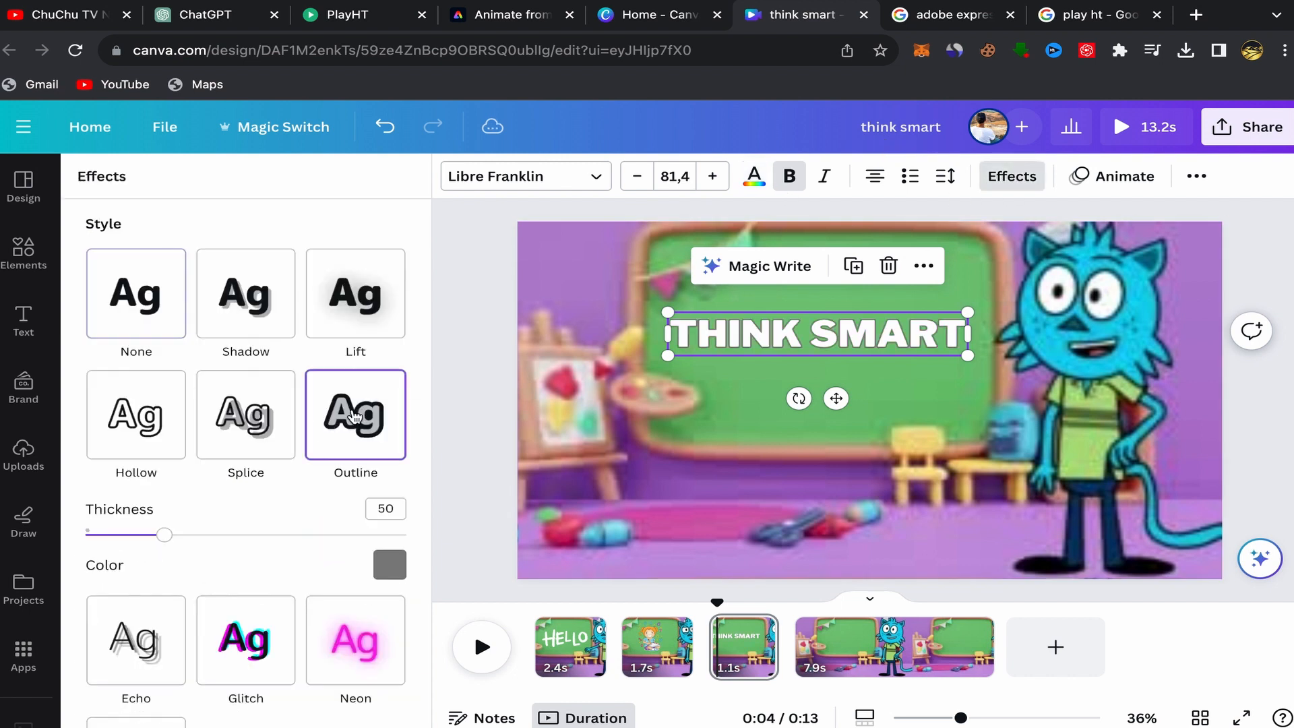
pyautogui.click(385, 572)
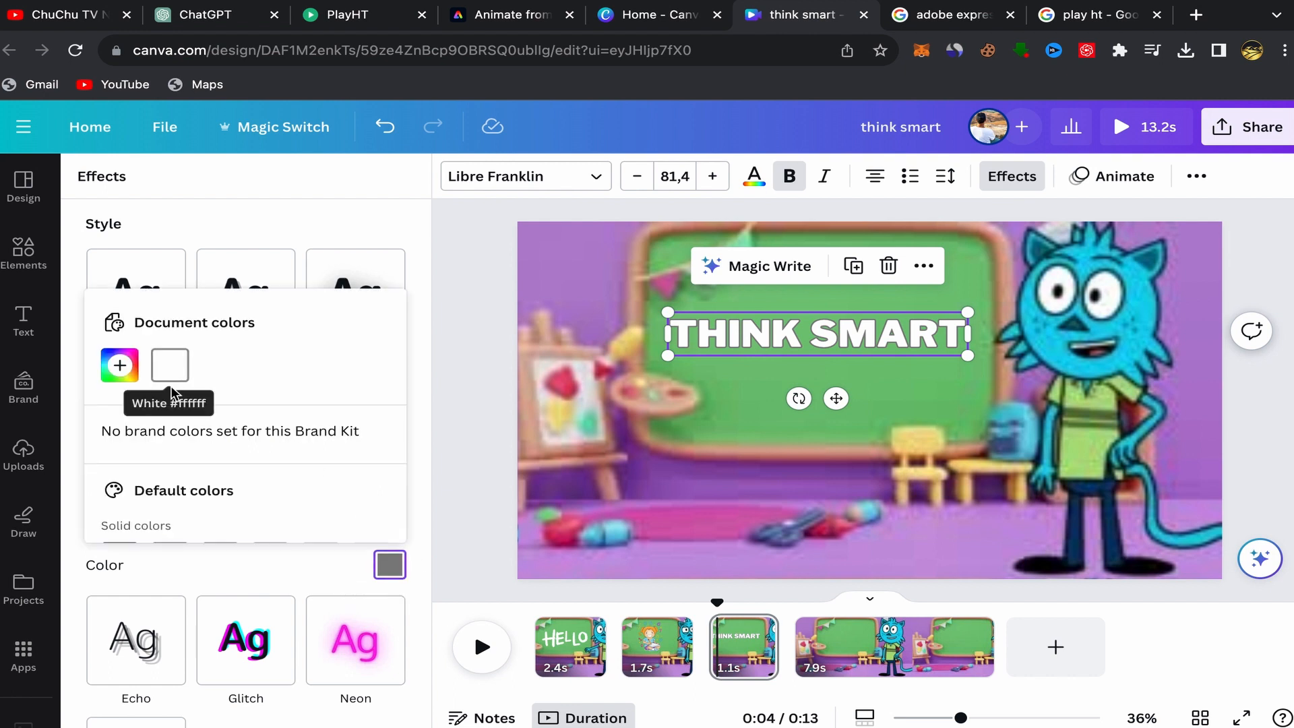
pyautogui.scroll(-3, 171, 390)
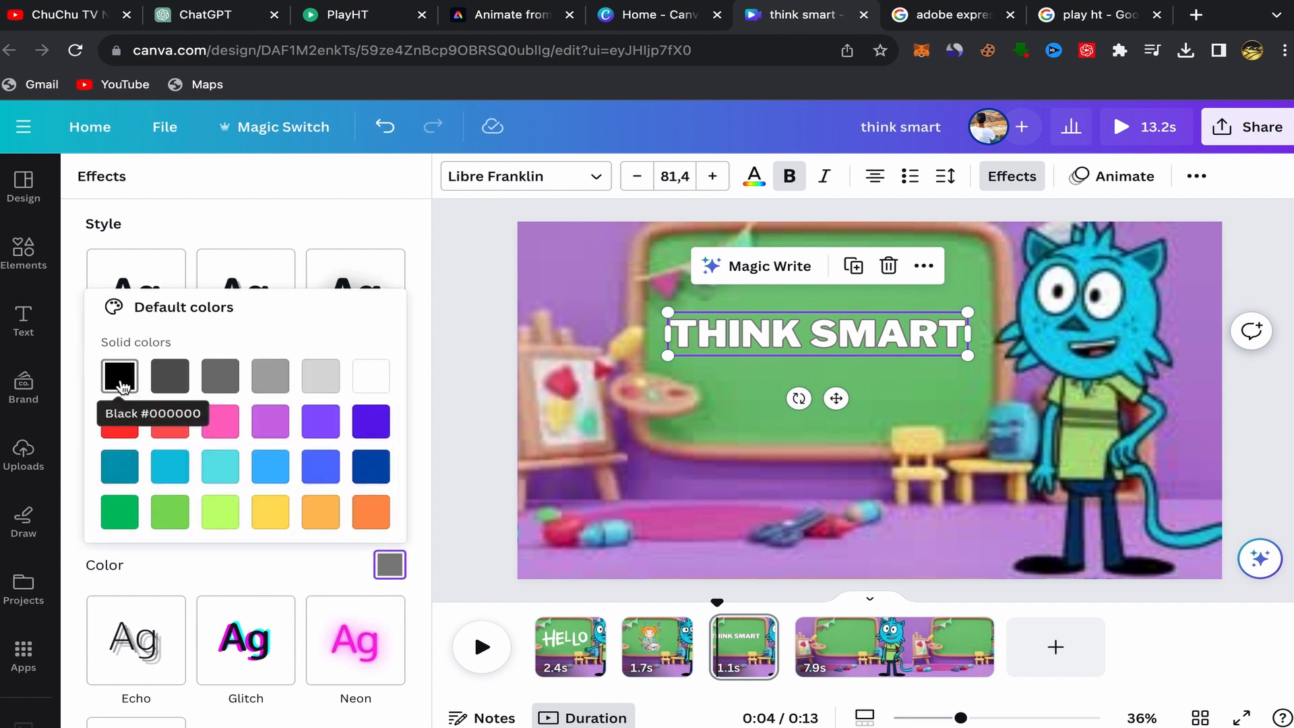
pyautogui.click(122, 387)
pyautogui.click(301, 229)
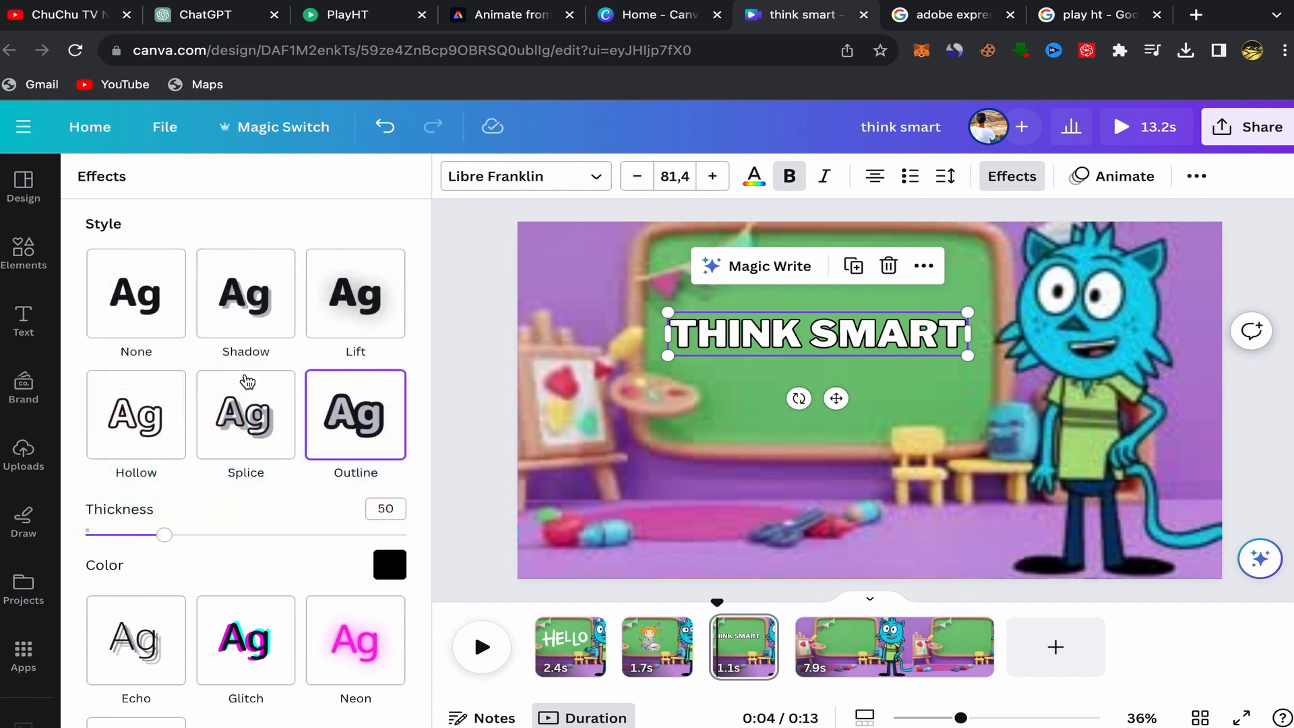
pyautogui.moveTo(167, 534); pyautogui.dragTo(235, 535)
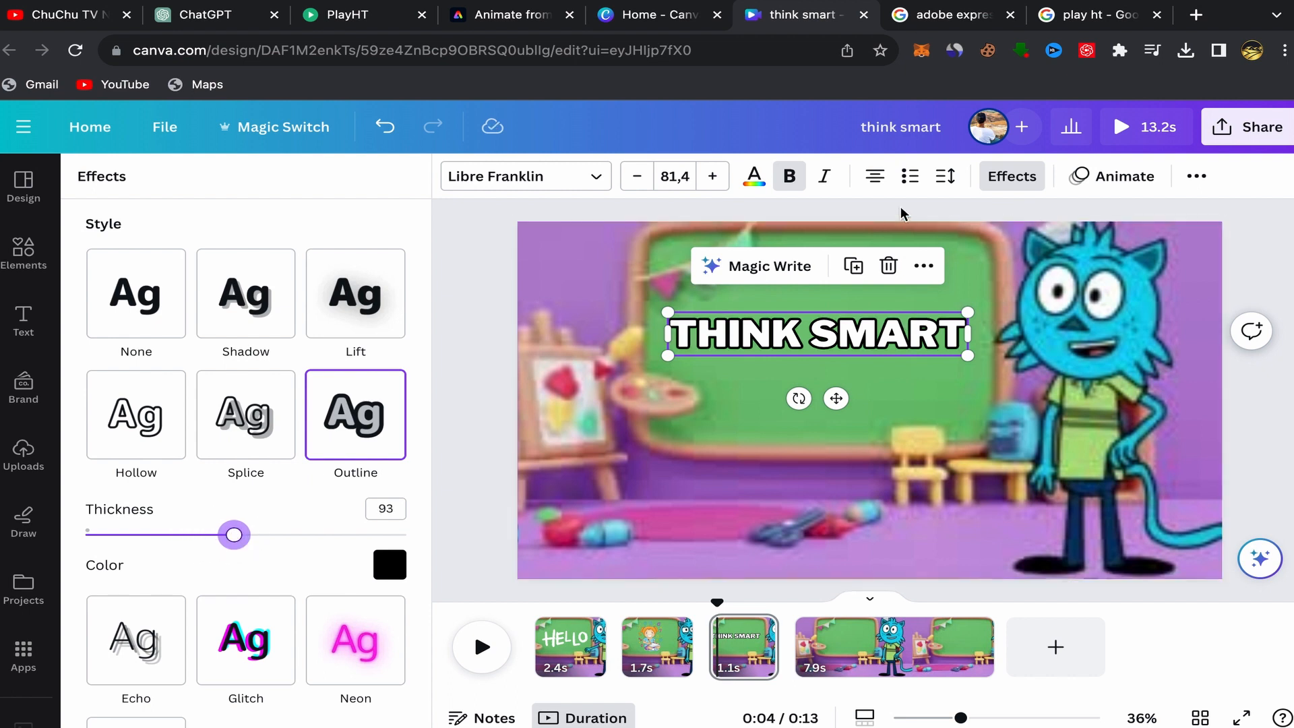
# Apply the Burst text animation to the THINK SMART text.
pyautogui.click(489, 285)
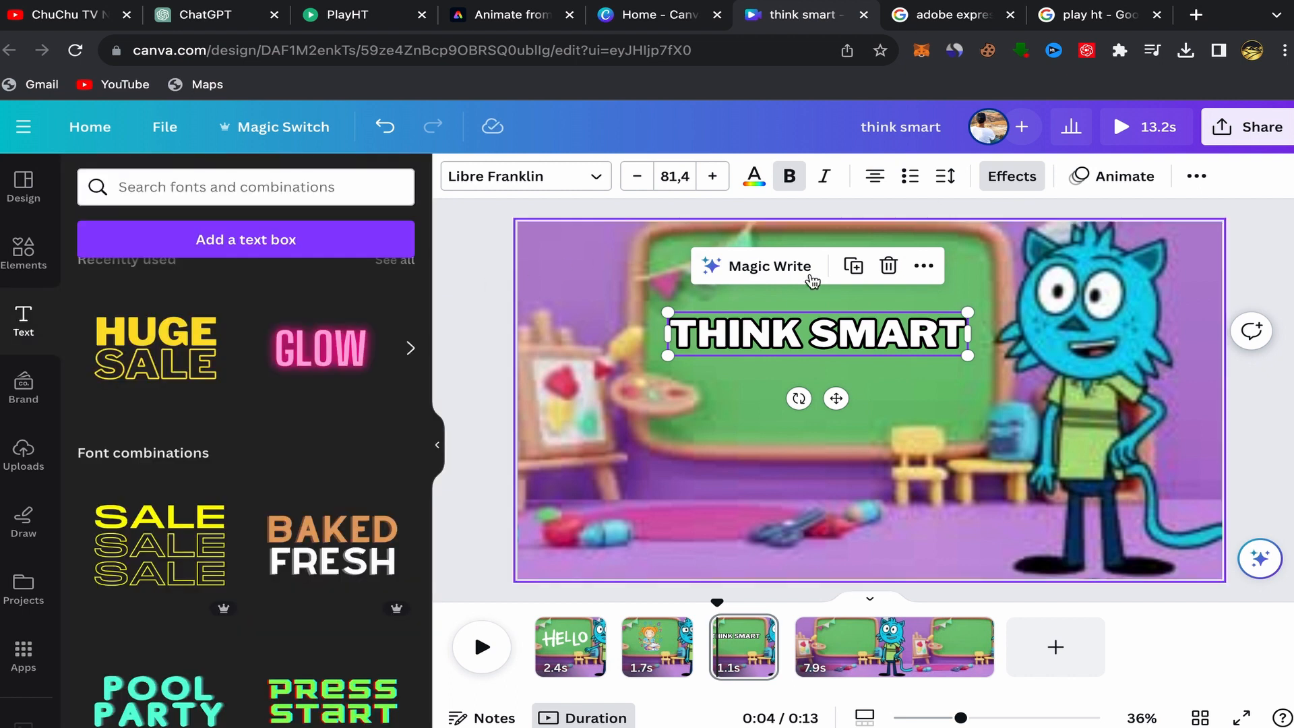
pyautogui.click(488, 323)
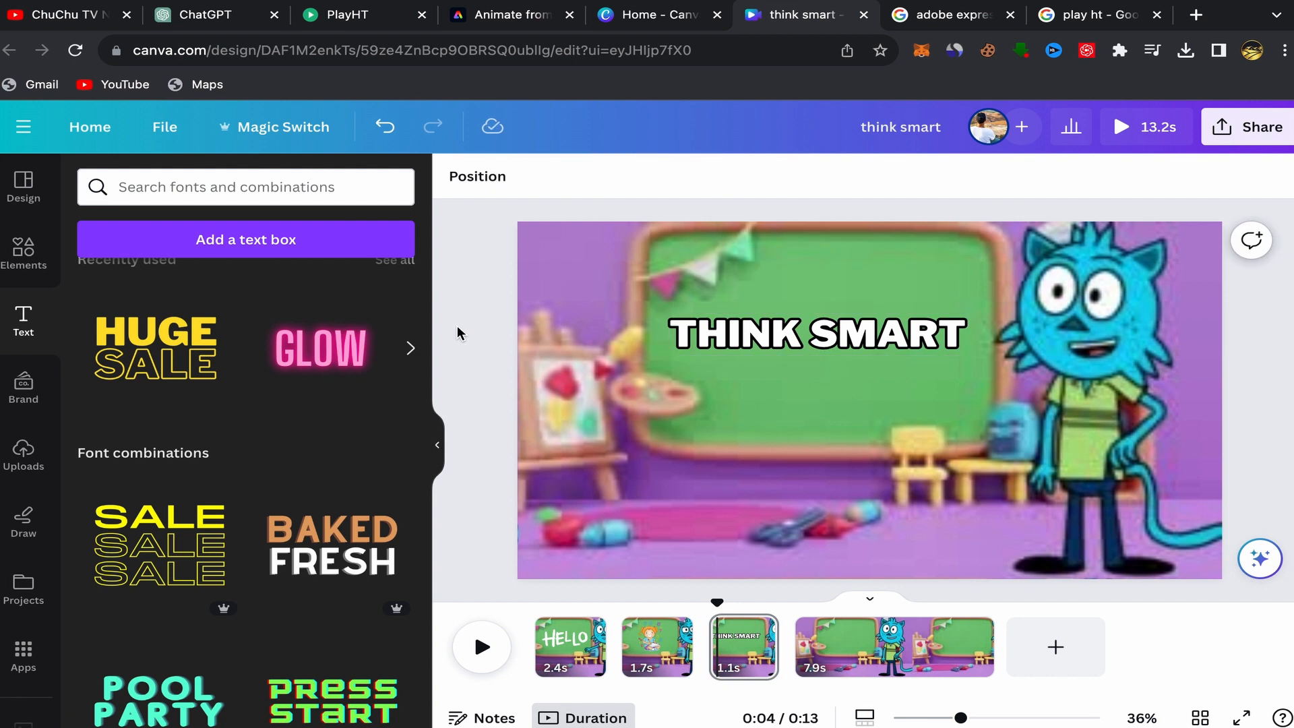
pyautogui.click(882, 317)
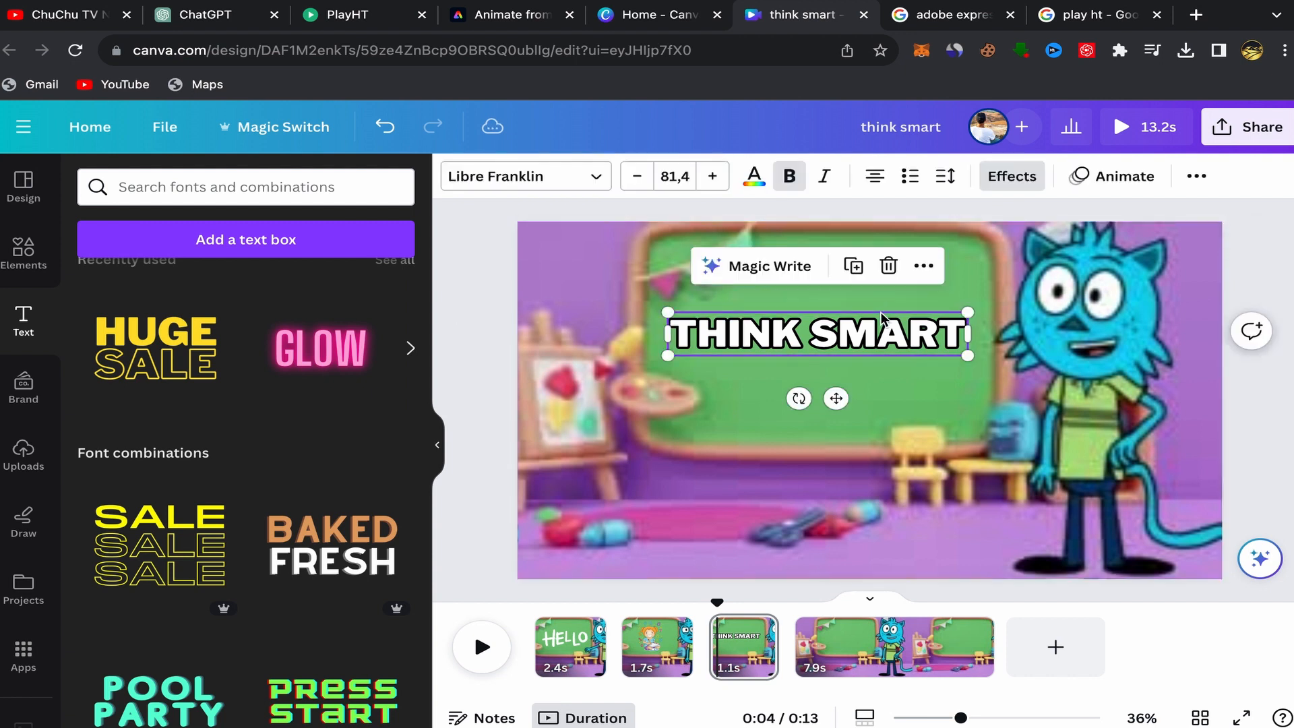
pyautogui.click(1103, 178)
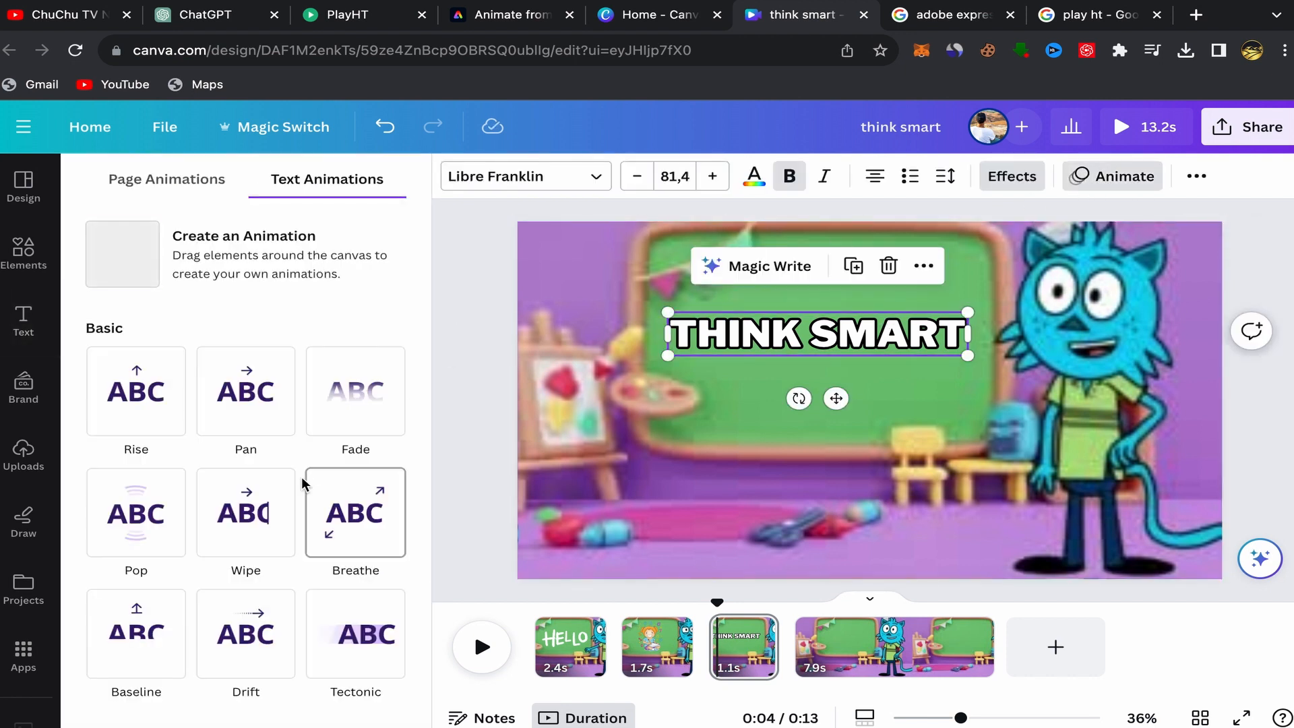
pyautogui.scroll(-3, 303, 485)
pyautogui.scroll(-2, 362, 526)
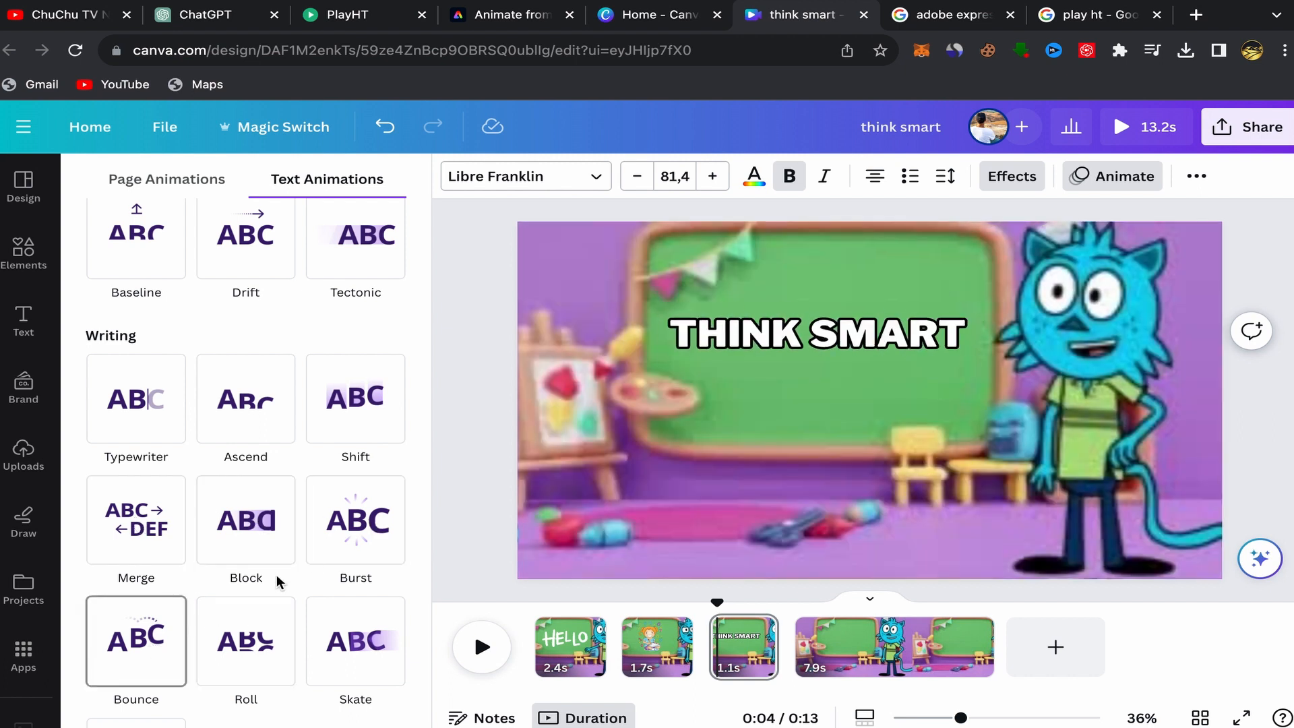
pyautogui.click(357, 533)
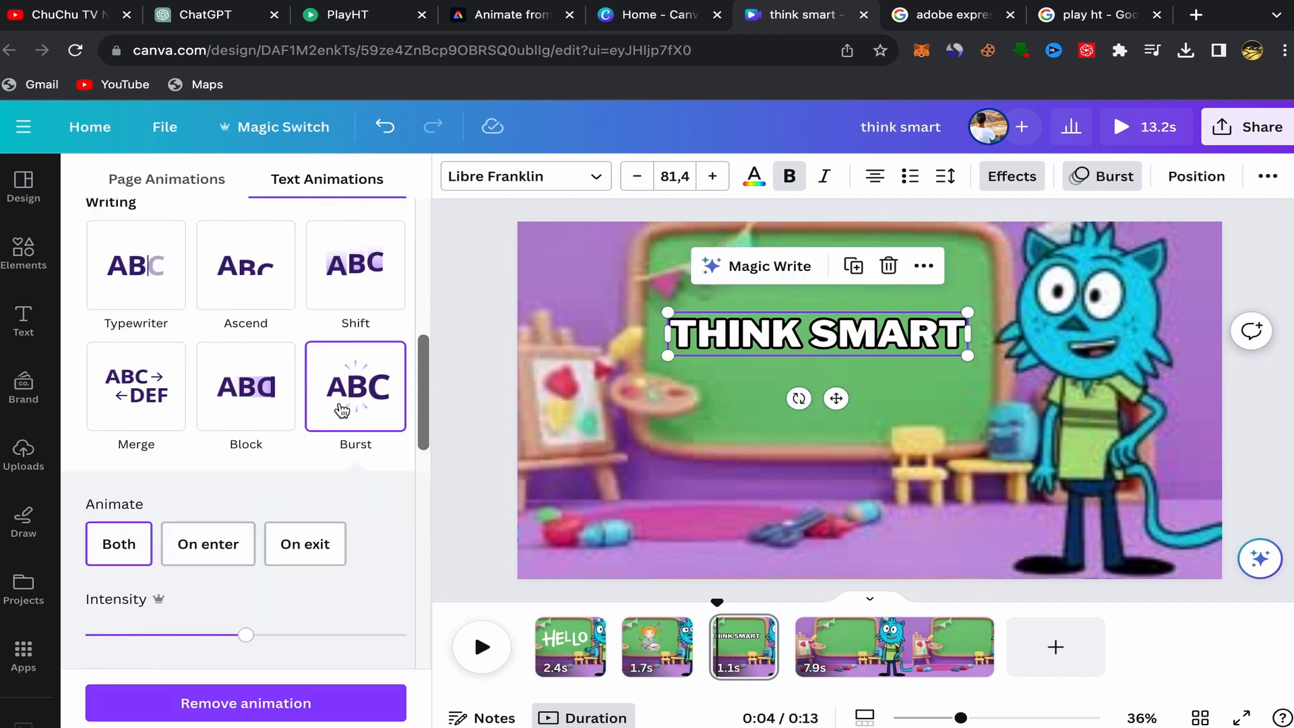
pyautogui.click(462, 508)
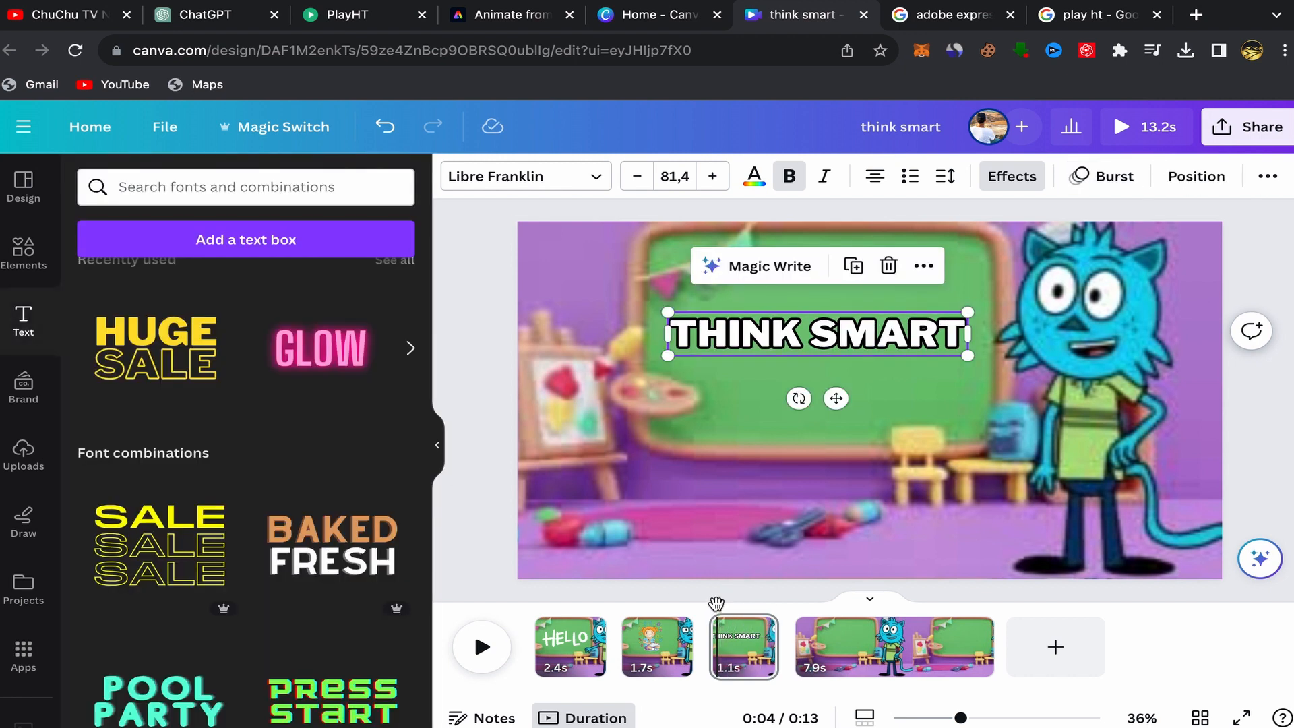
# Play the video from the start and step through the clips to review the new title.
pyautogui.moveTo(716, 603); pyautogui.dragTo(475, 574)
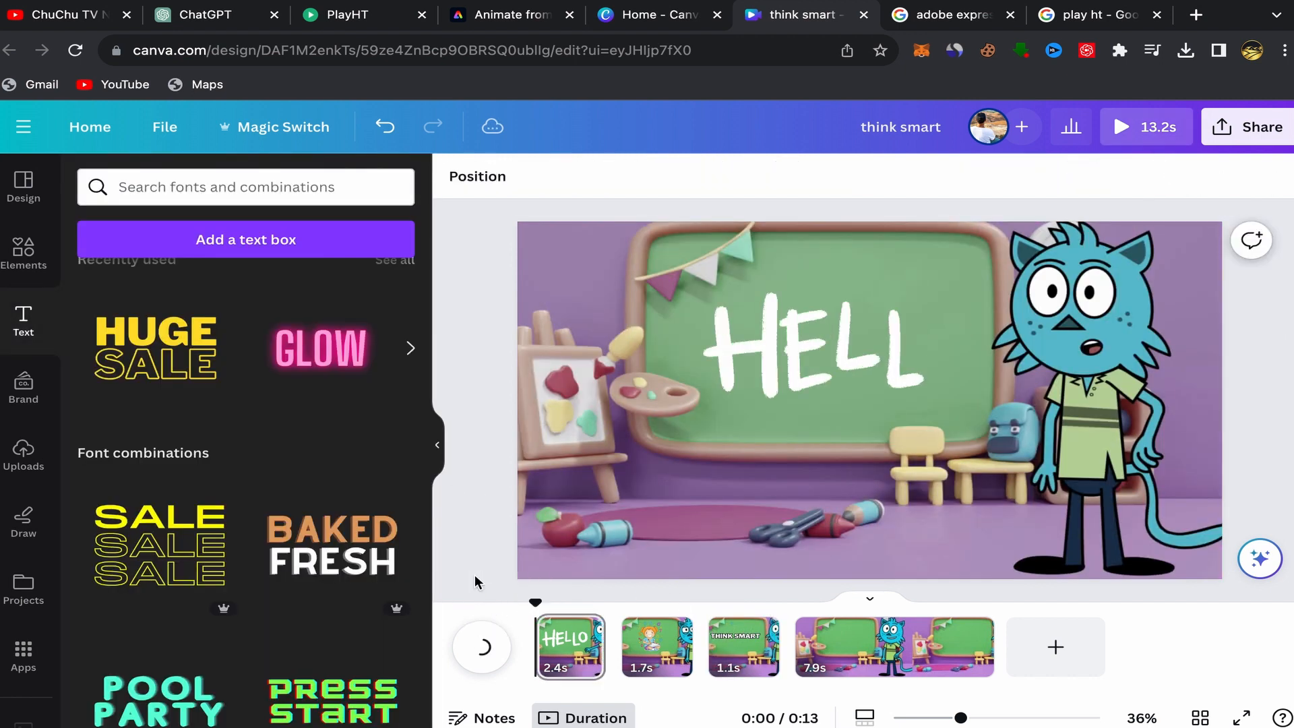
pyautogui.press('space')
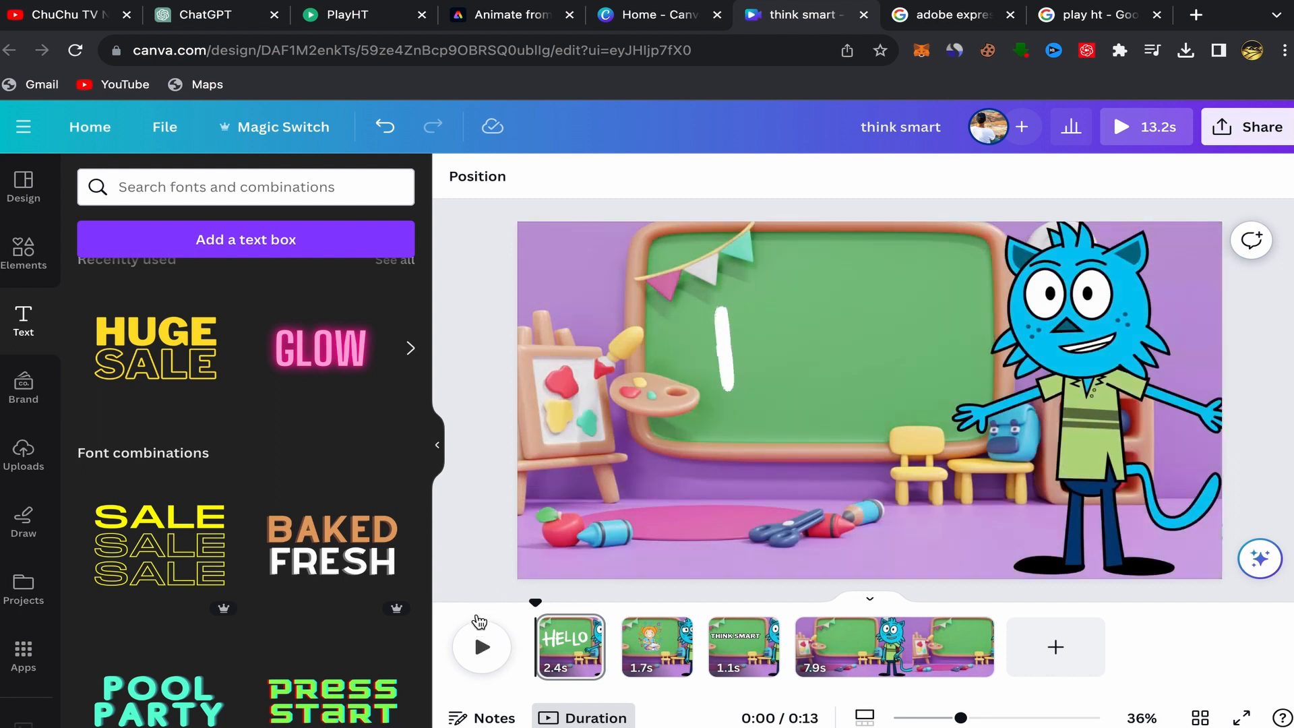
pyautogui.click(482, 650)
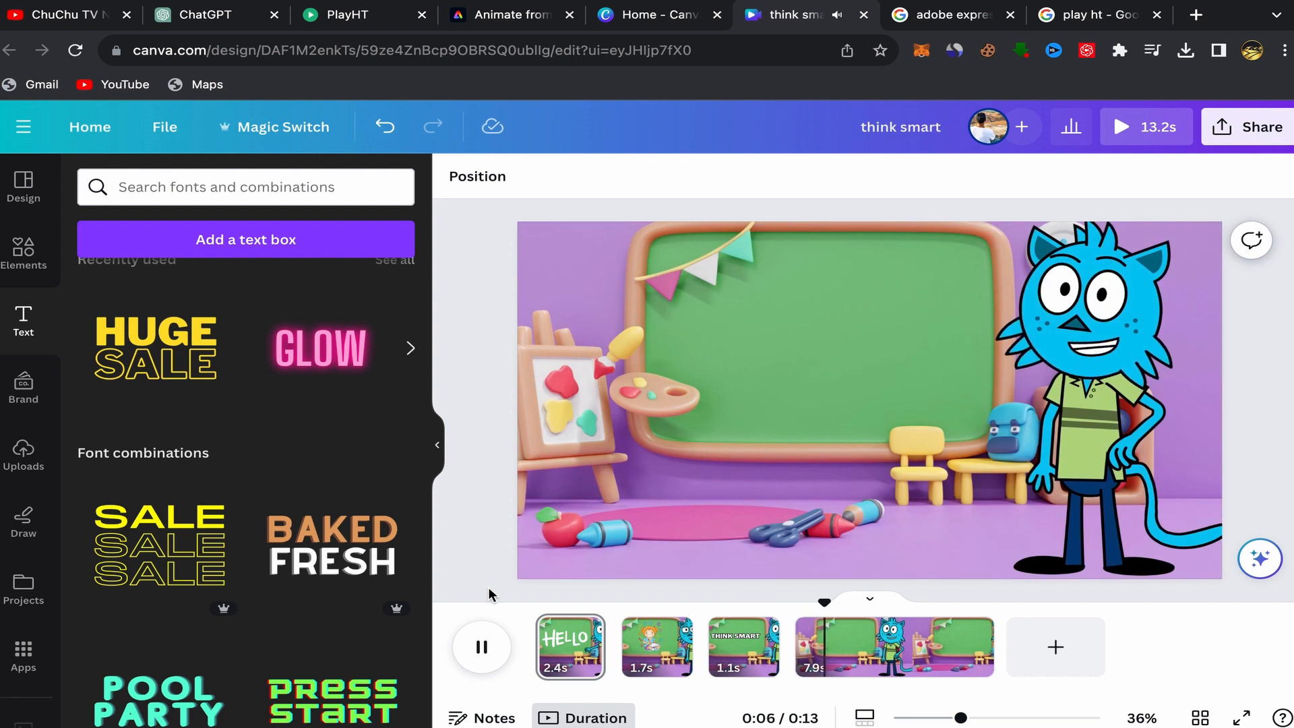
pyautogui.click(483, 647)
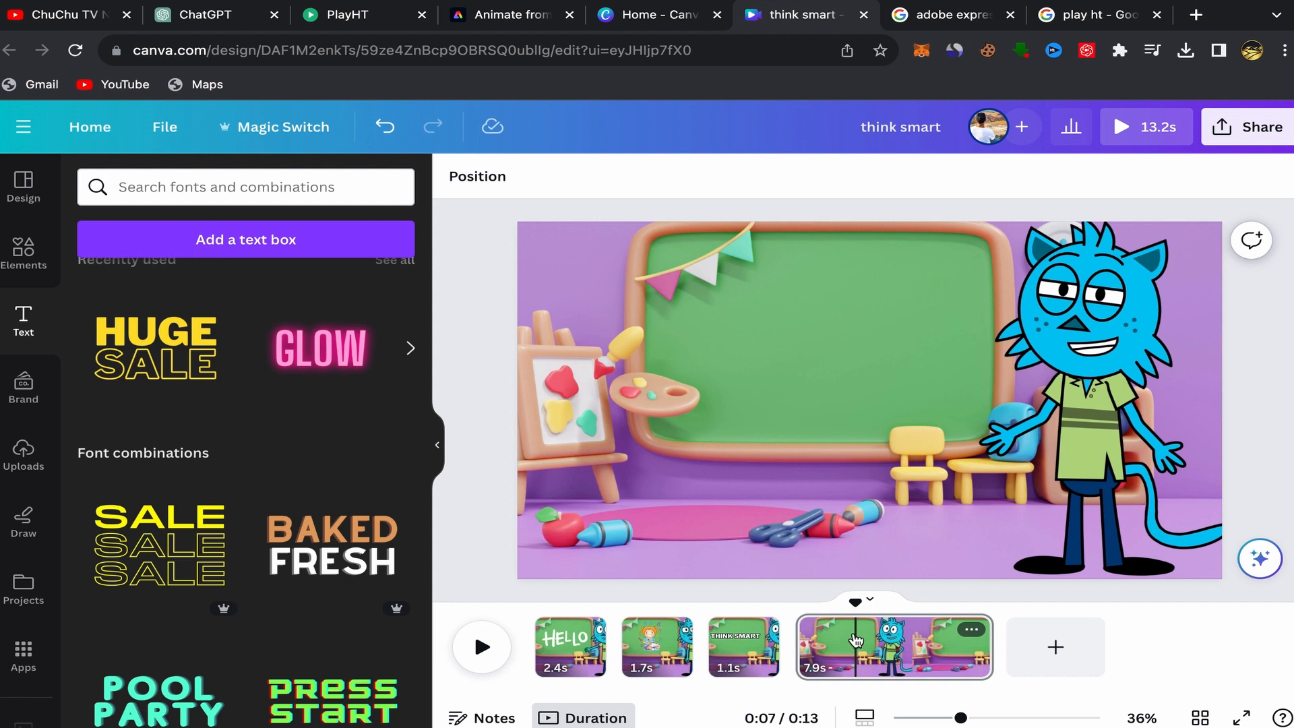
pyautogui.click(742, 644)
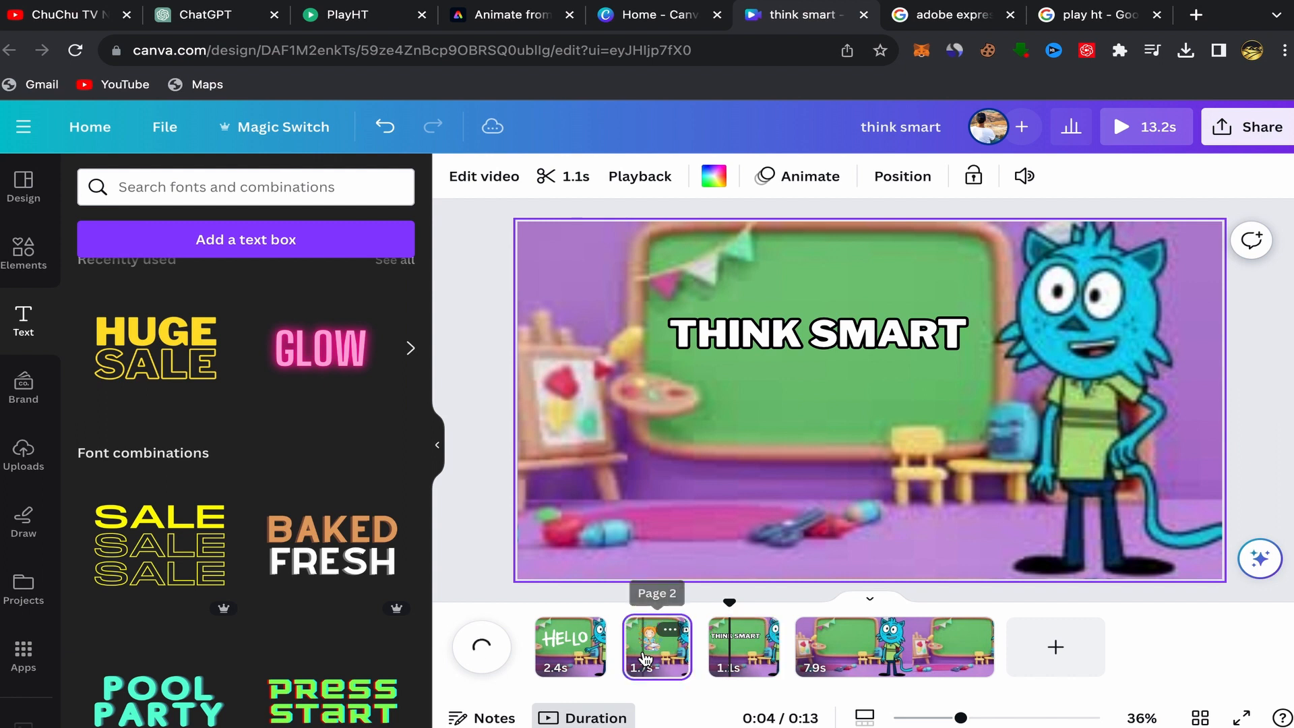
pyautogui.click(645, 658)
pyautogui.click(570, 656)
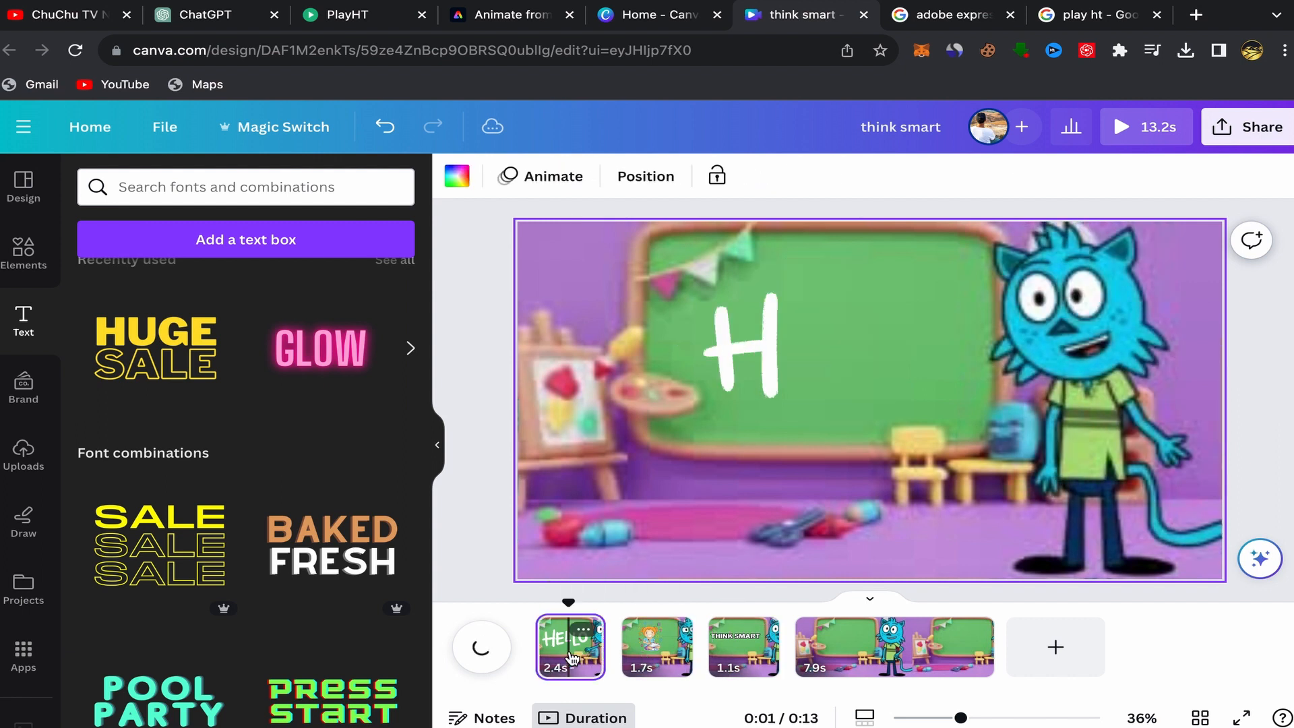
# Switch to the Adobe Express tab showing the Animate from audio result.
pyautogui.click(1240, 132)
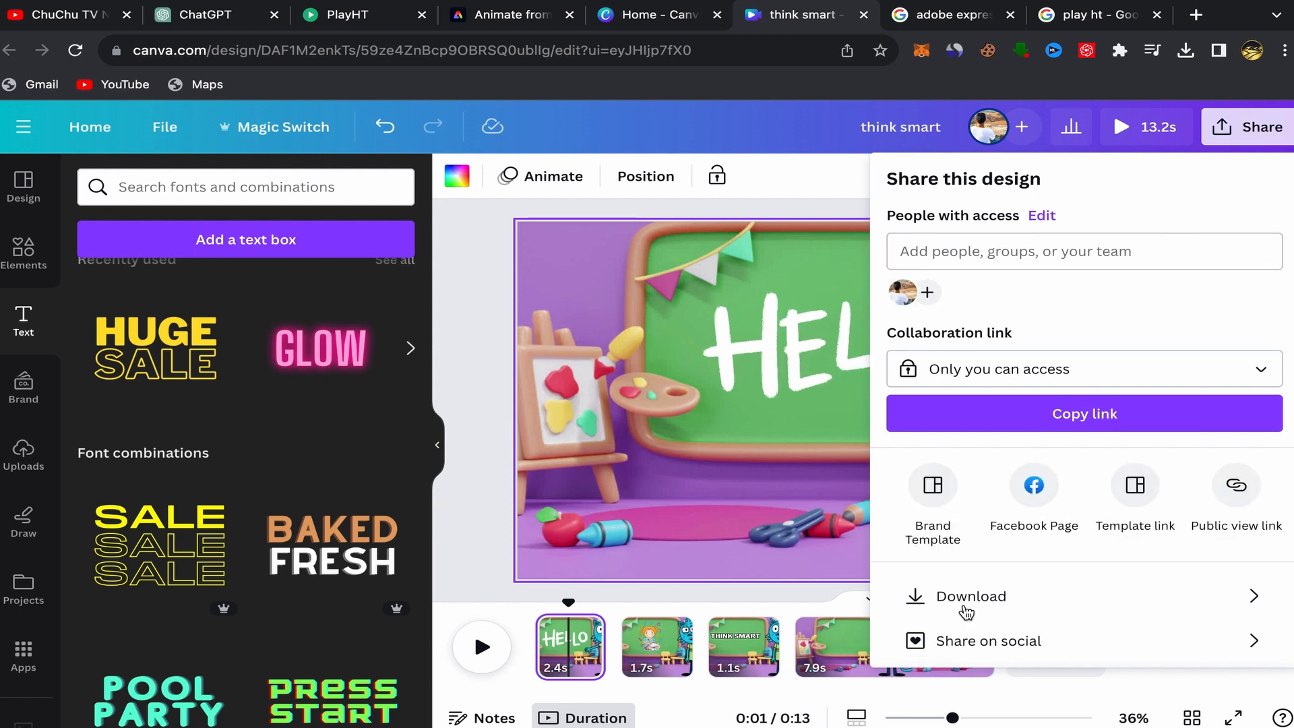
pyautogui.click(480, 495)
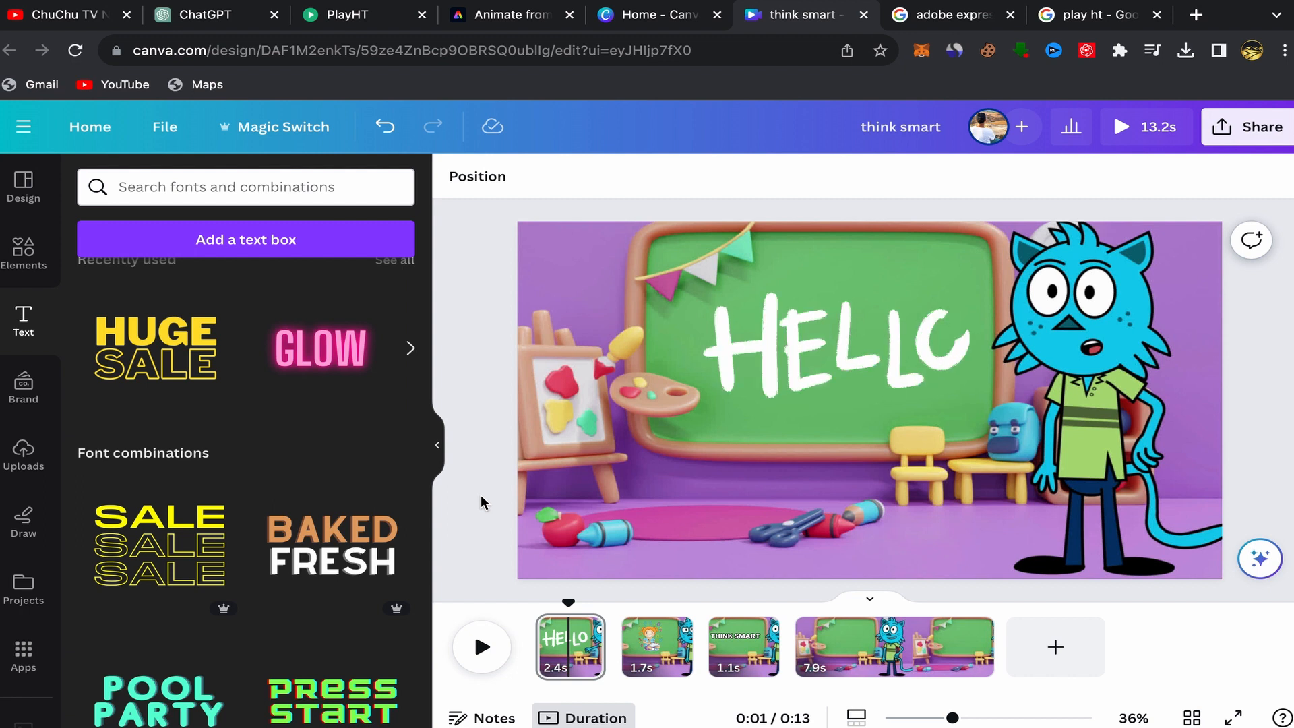
pyautogui.click(515, 17)
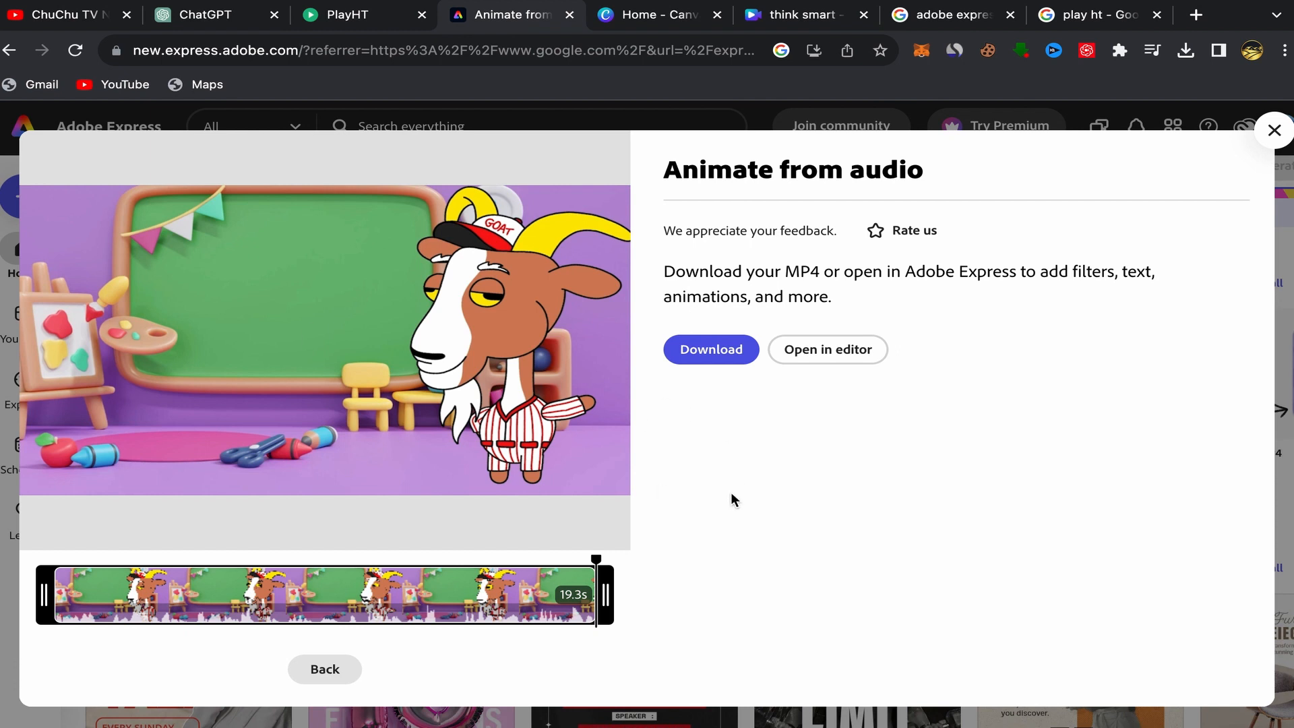